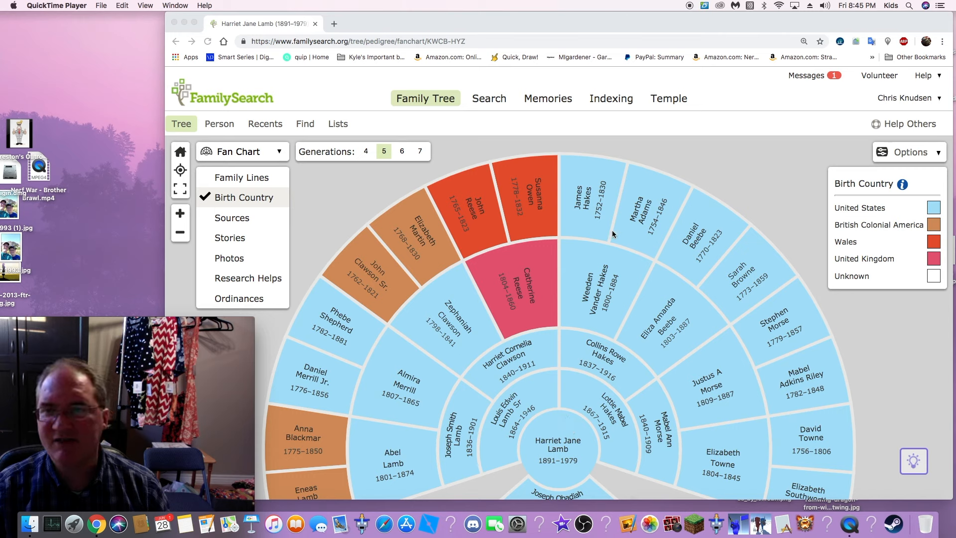
# Make the browser window full screen and recenter the fan chart on the outer-ring ancestor dated 1770–1823
pyautogui.click(707, 245)
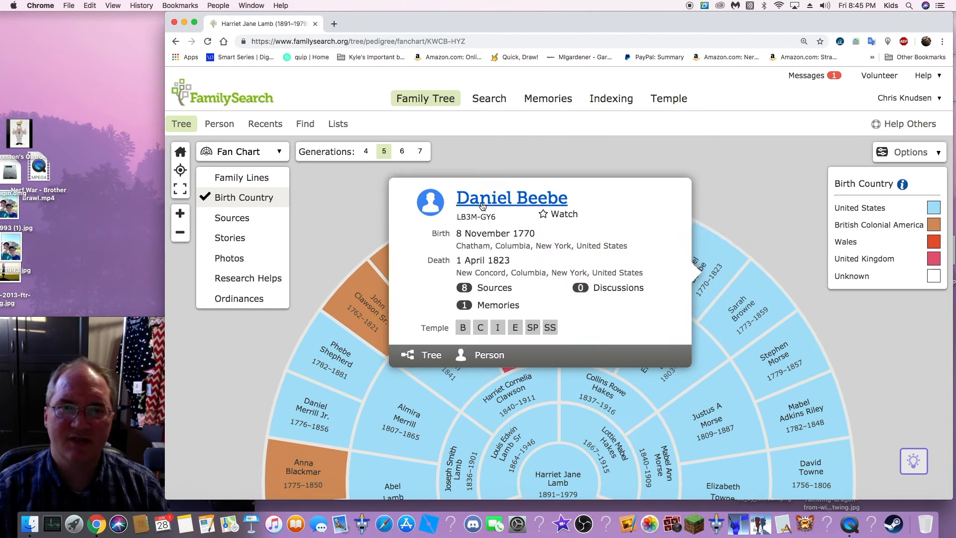
pyautogui.click(193, 23)
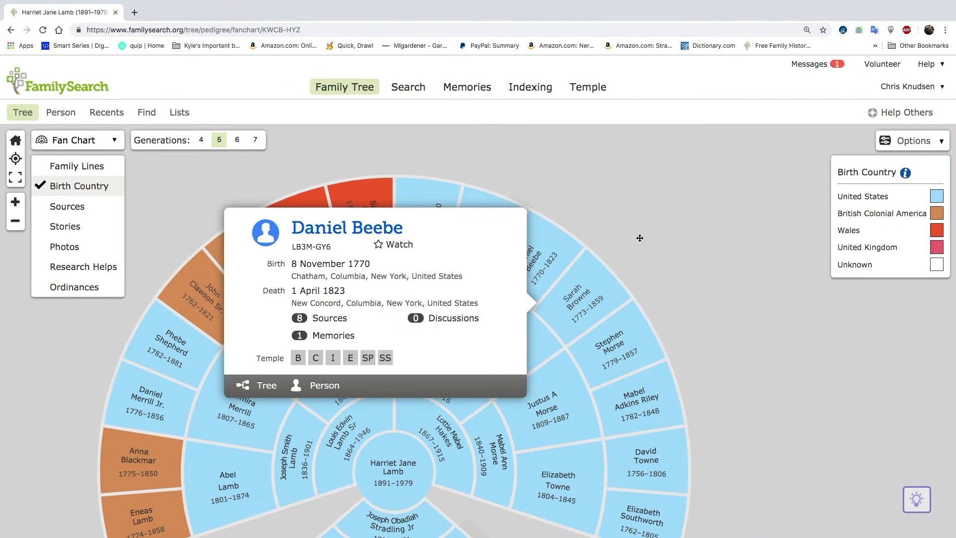
pyautogui.click(619, 229)
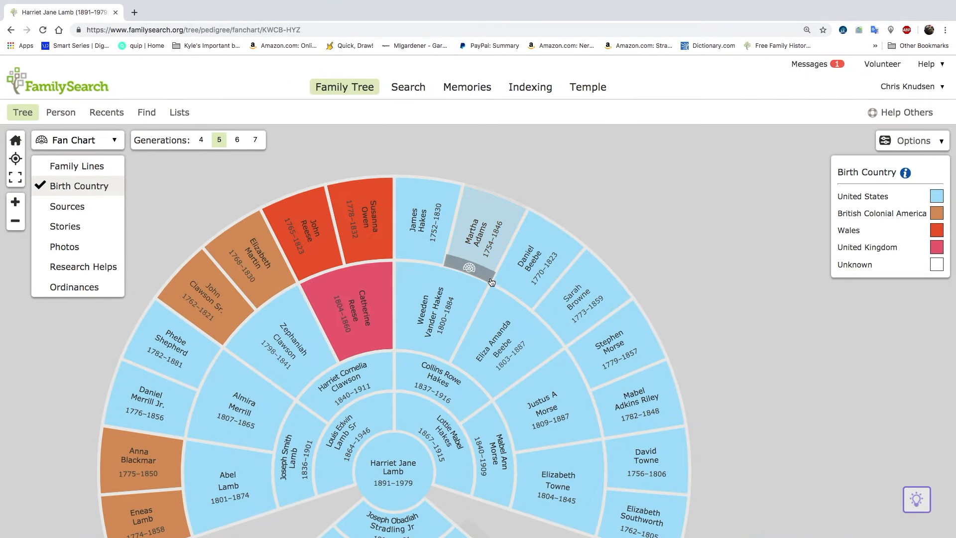
pyautogui.click(516, 290)
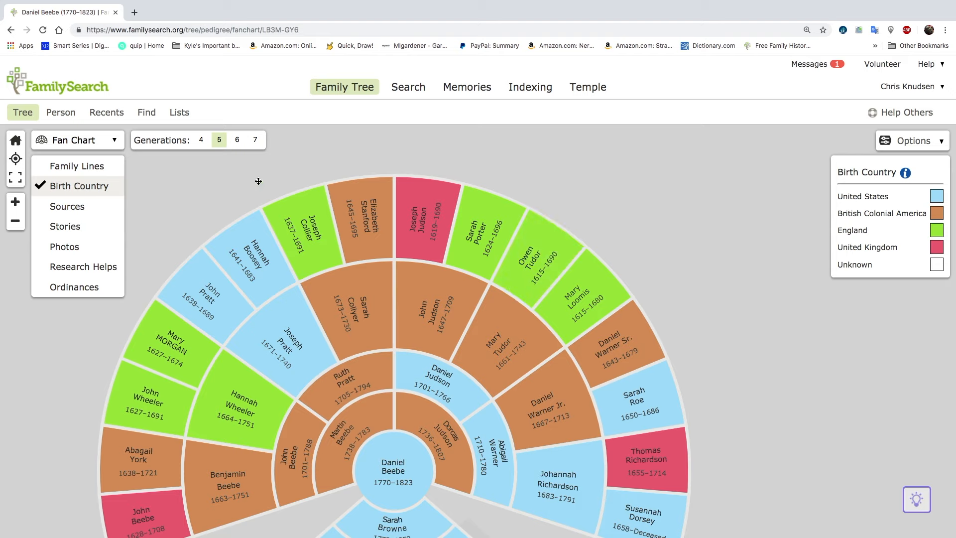
# Switch the tree to the Descendancy view and expand the lines of the 1805–1877 son and the 1830–1900 grandson
pyautogui.click(79, 140)
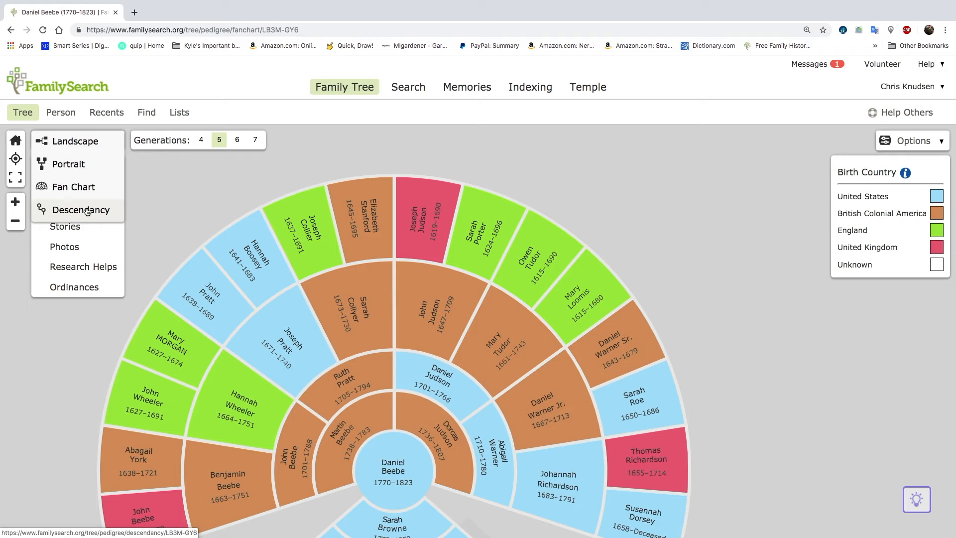
pyautogui.click(87, 211)
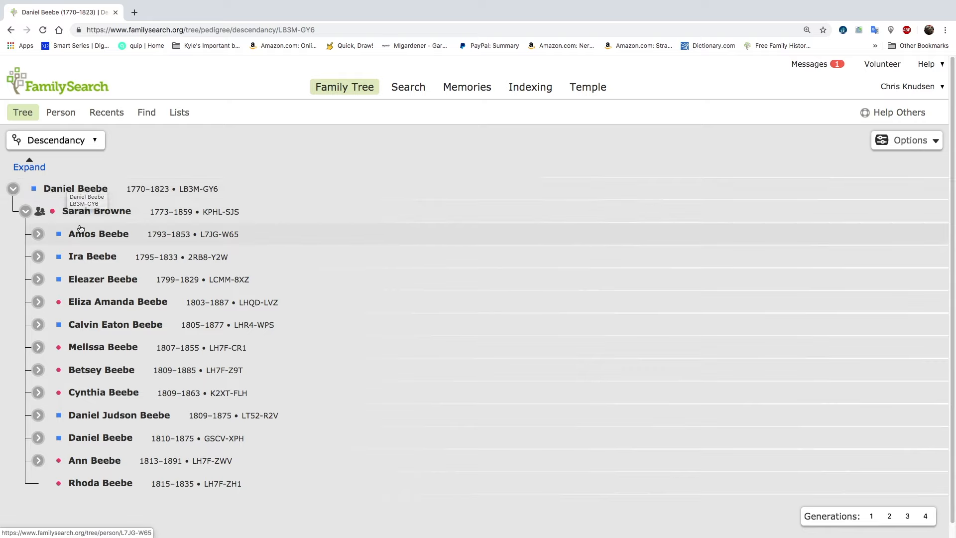
pyautogui.click(40, 327)
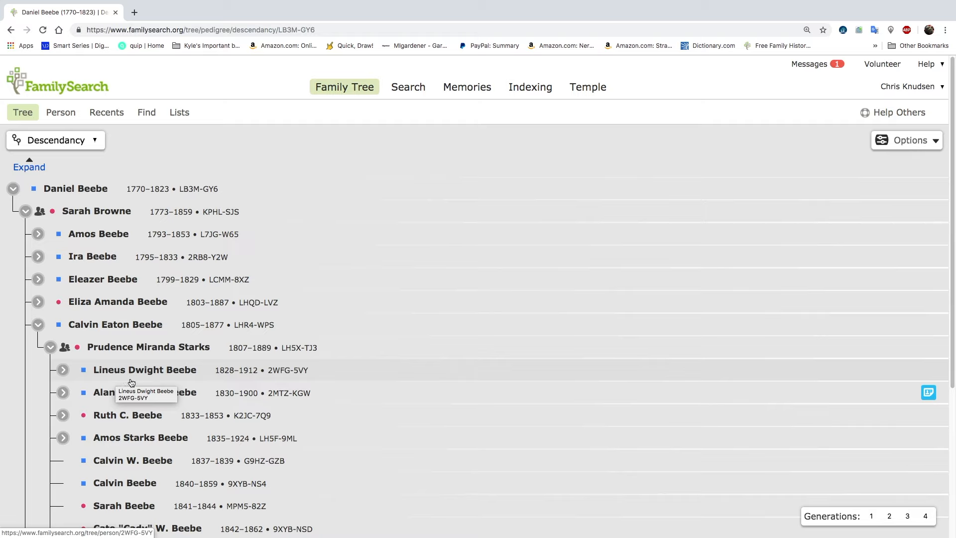
pyautogui.click(64, 394)
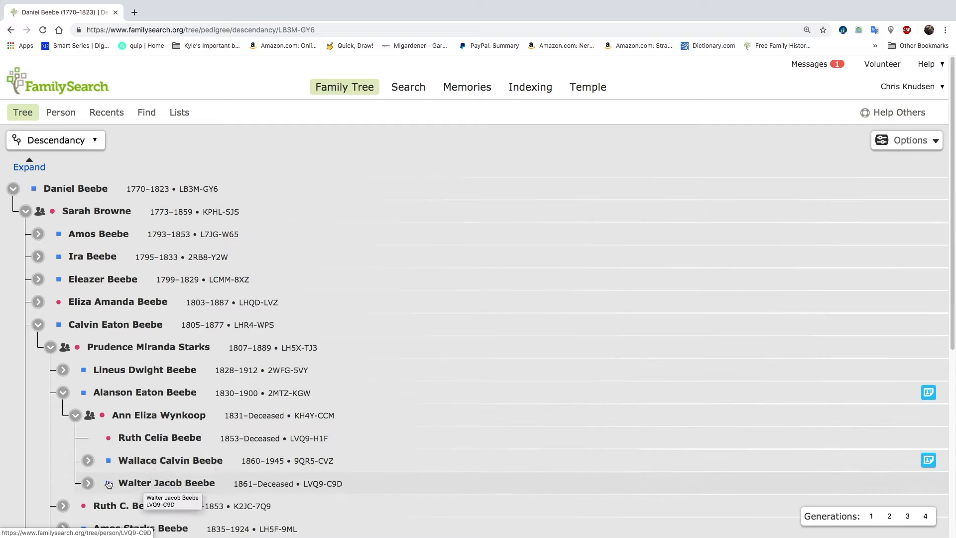
# Review the summary cards of the three children born 1853, 1860 and 1861 in the expanded family
pyautogui.click(143, 441)
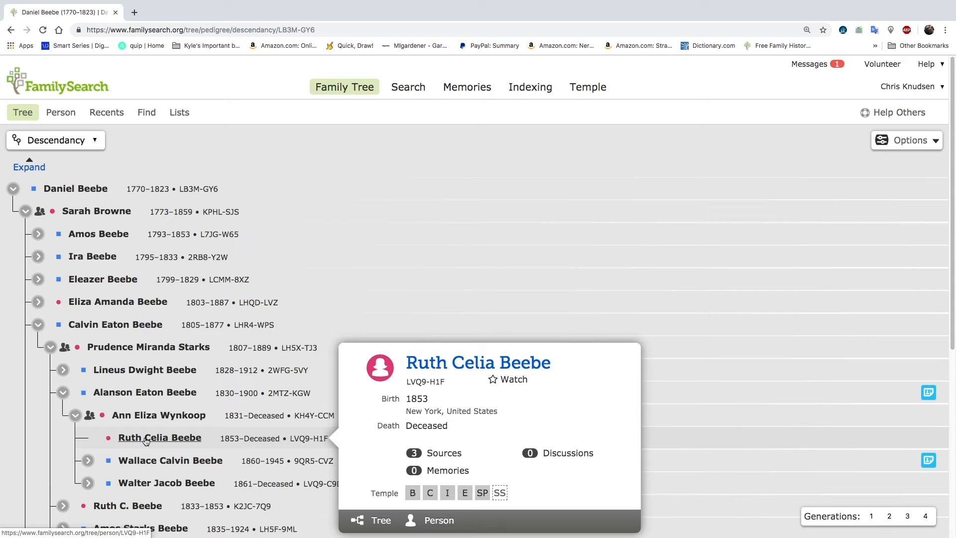
pyautogui.click(157, 462)
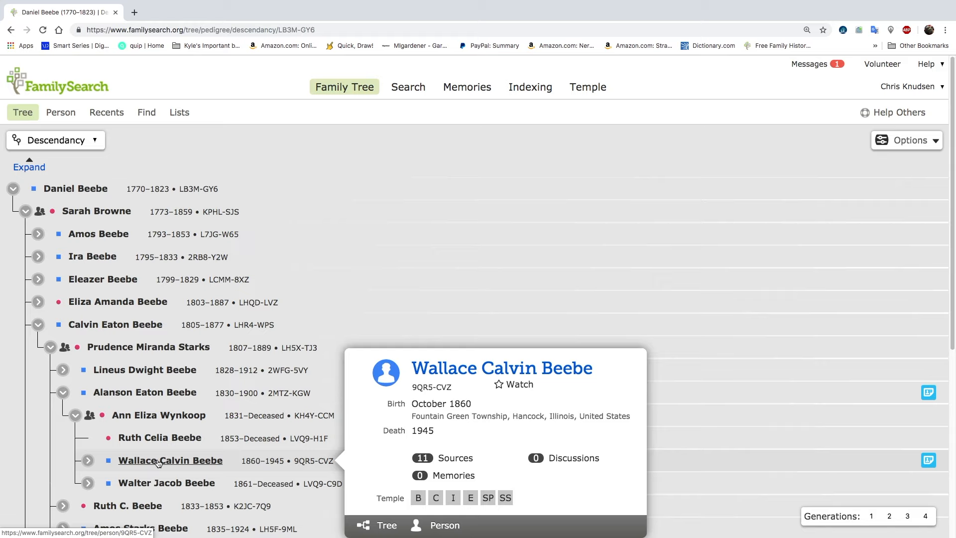
pyautogui.click(156, 485)
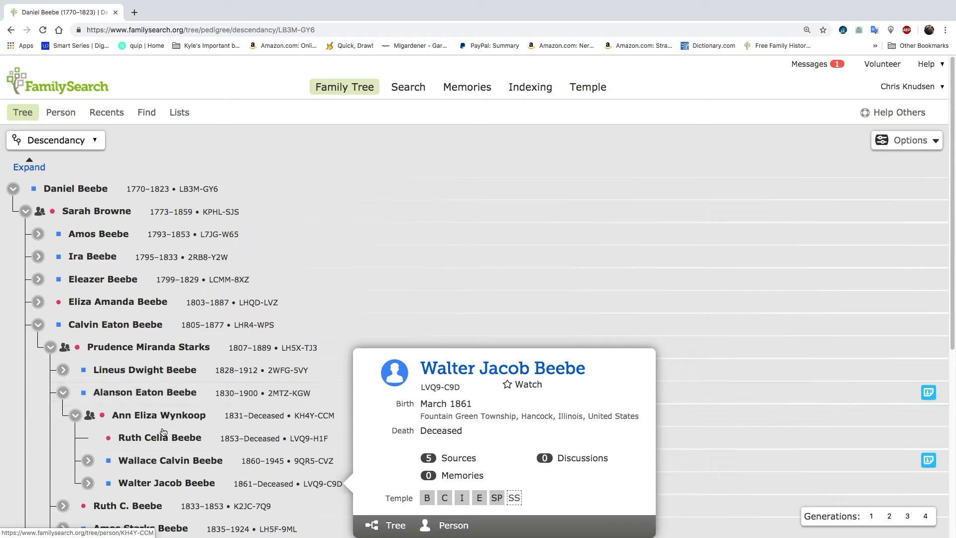
# Expand the line of the son born 1861 and check the families of his sons dated 1897–1971 and 1900–1972
pyautogui.click(87, 482)
pyautogui.scroll(-5, 144, 457)
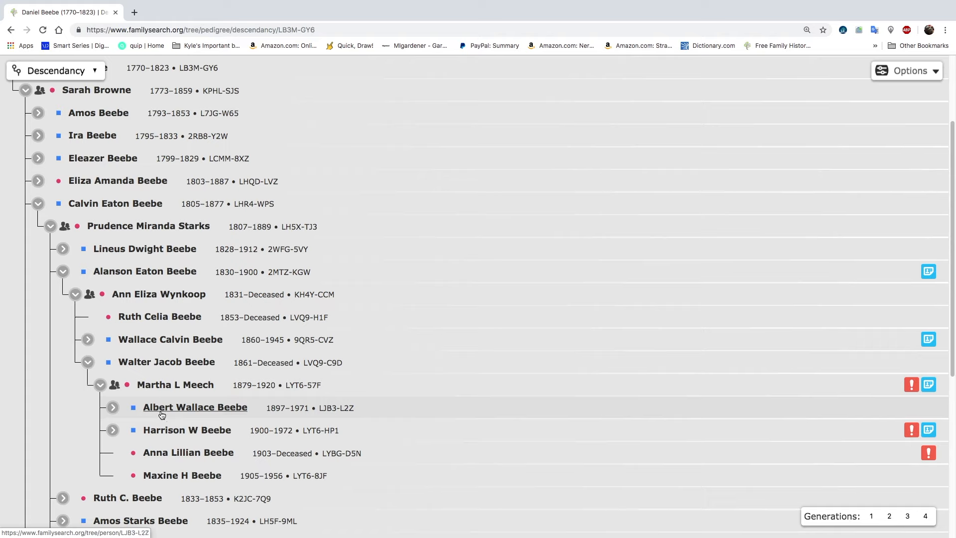
pyautogui.click(113, 409)
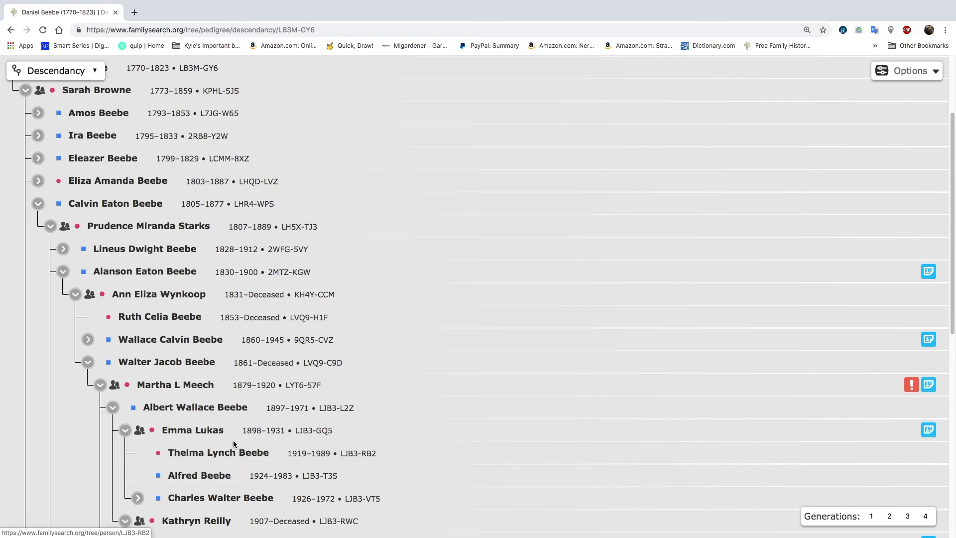
pyautogui.click(114, 408)
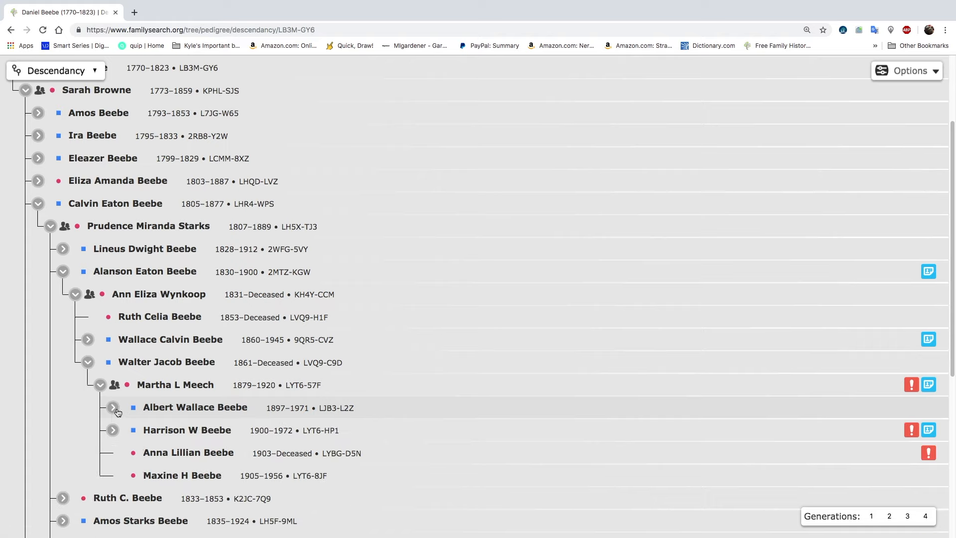
pyautogui.click(113, 430)
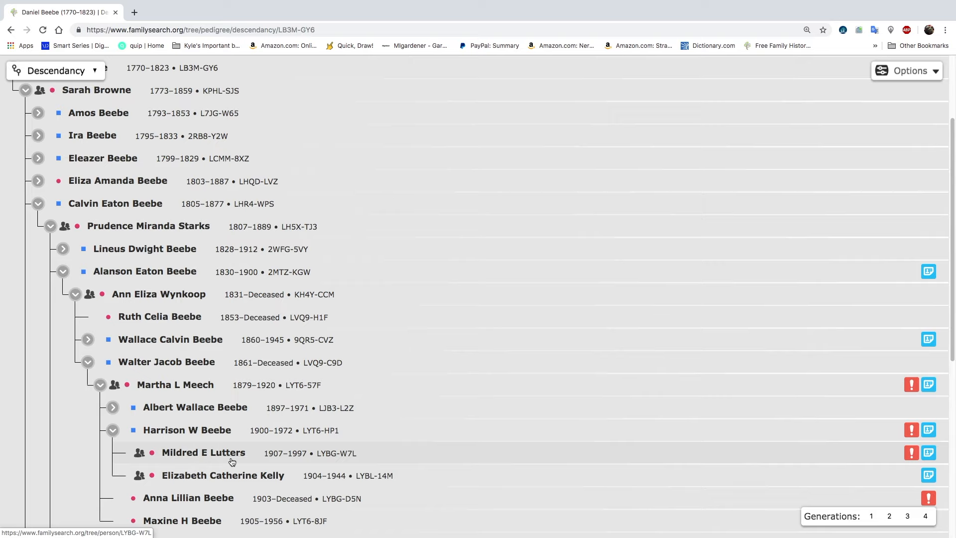
pyautogui.click(113, 431)
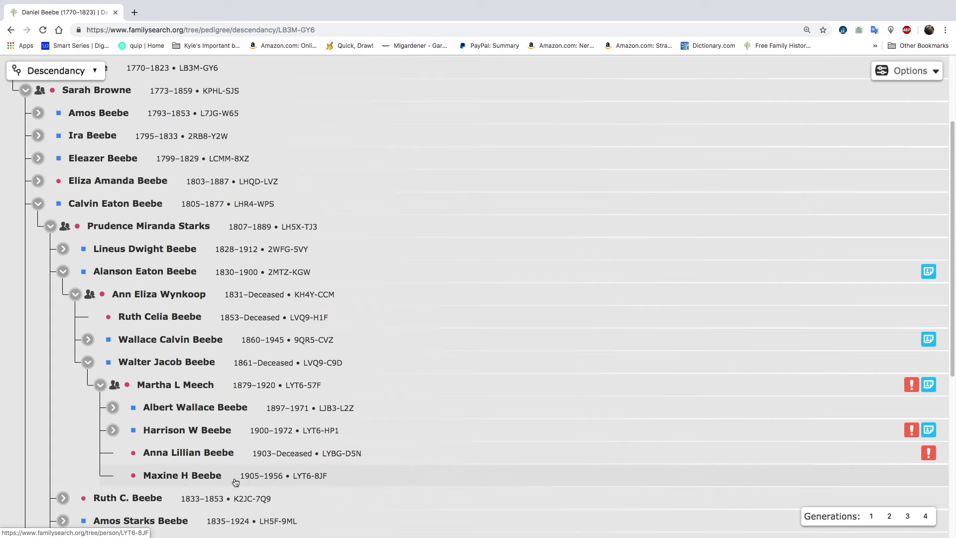
# Open the person page of the daughter dated 1905–1956 in a new browser tab and switch to it
pyautogui.click(183, 476)
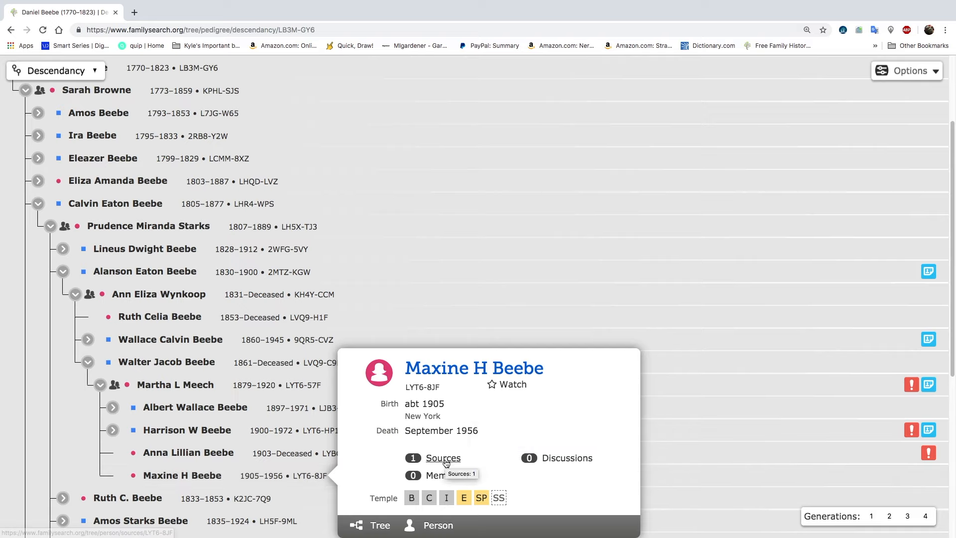
pyautogui.rightClick(441, 527)
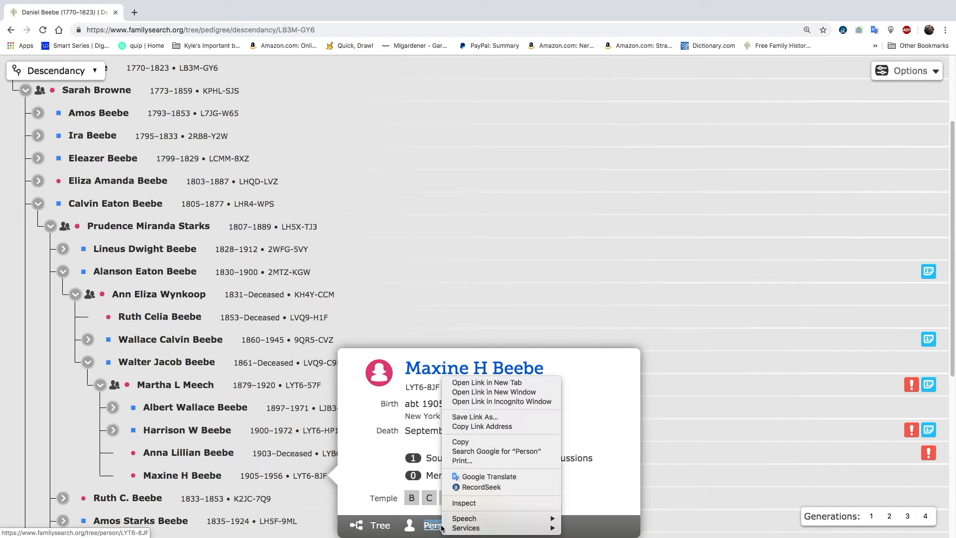
pyautogui.click(480, 387)
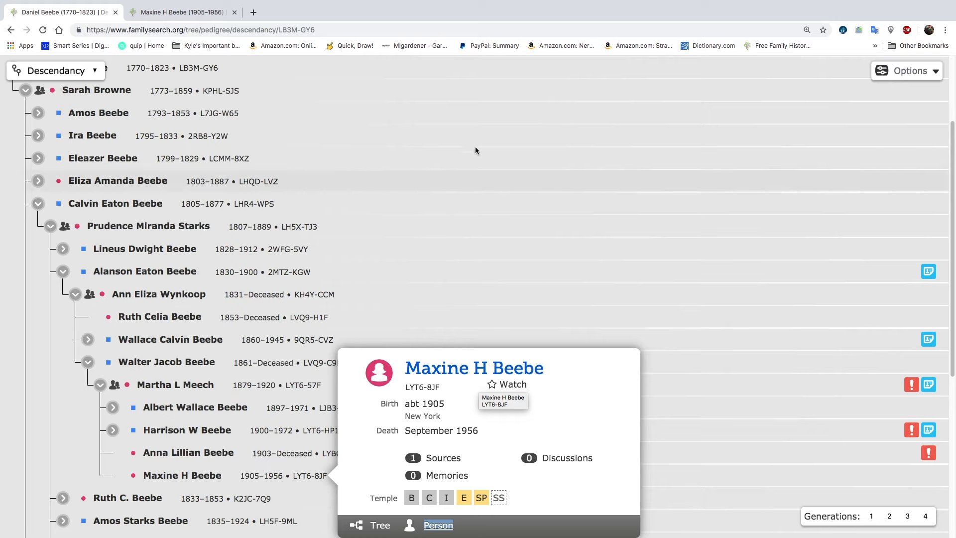
pyautogui.click(196, 12)
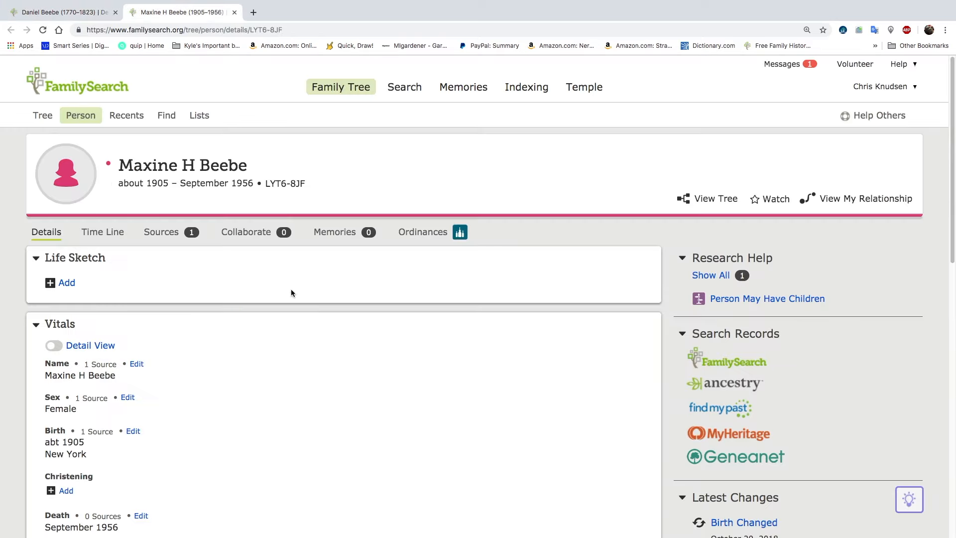
# Review the daughter's vitals, residence information and family members on her details page
pyautogui.scroll(-5, 255, 384)
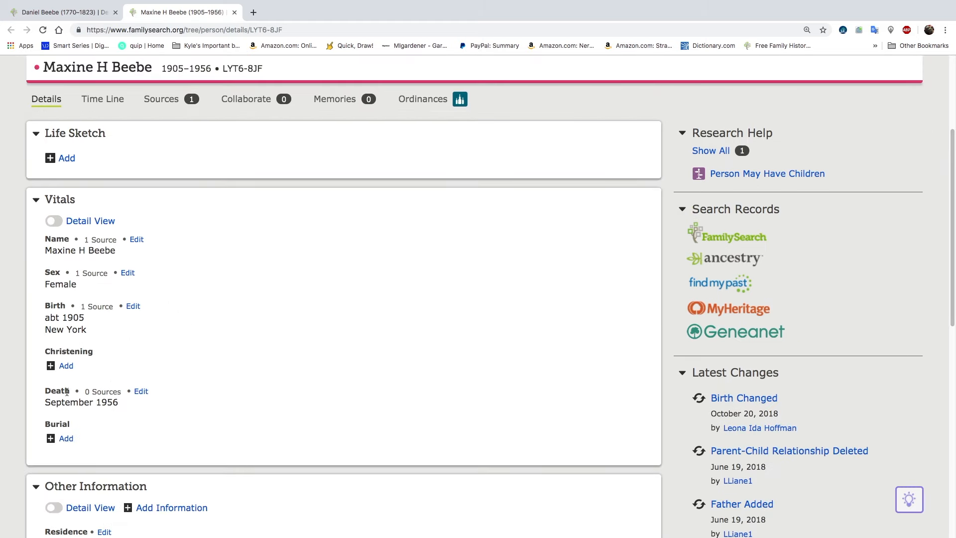
pyautogui.scroll(-3, 232, 338)
pyautogui.scroll(-4, 231, 342)
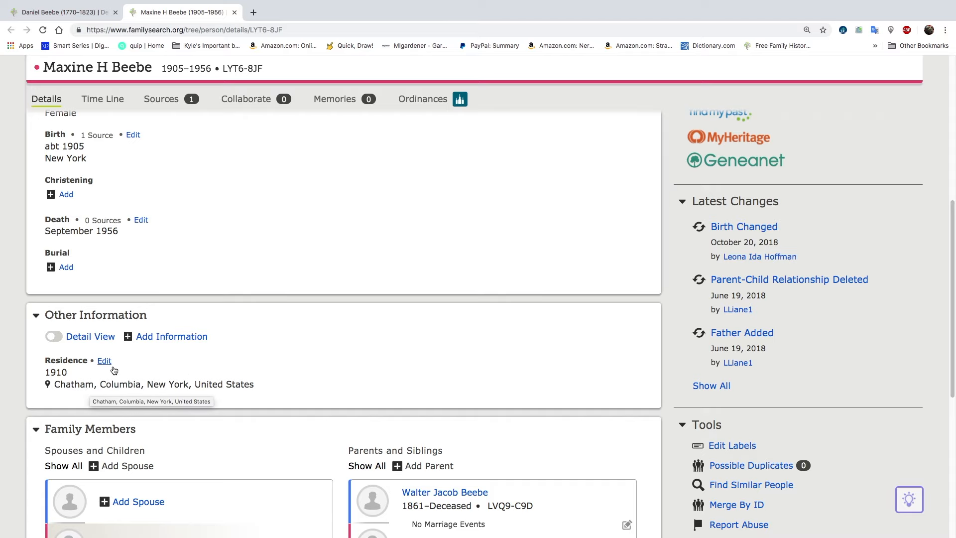
pyautogui.scroll(-3, 180, 363)
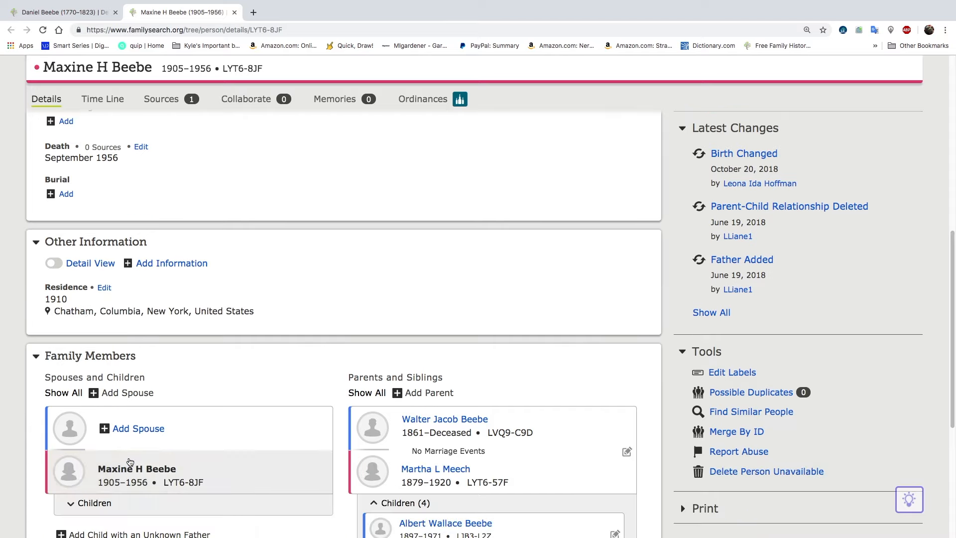
pyautogui.scroll(9, 207, 398)
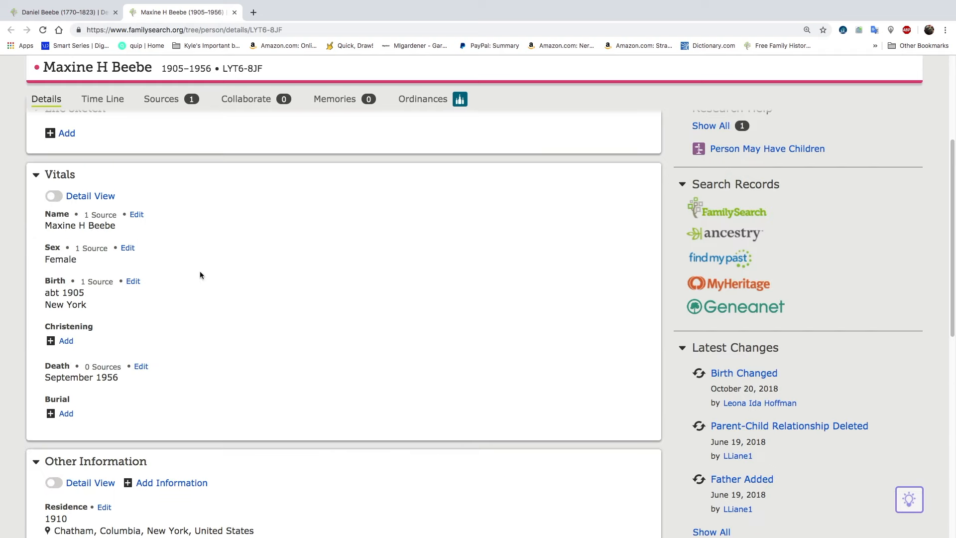
# Open the daughter's 1910 United States Census source and examine its indexed information and household list
pyautogui.click(168, 103)
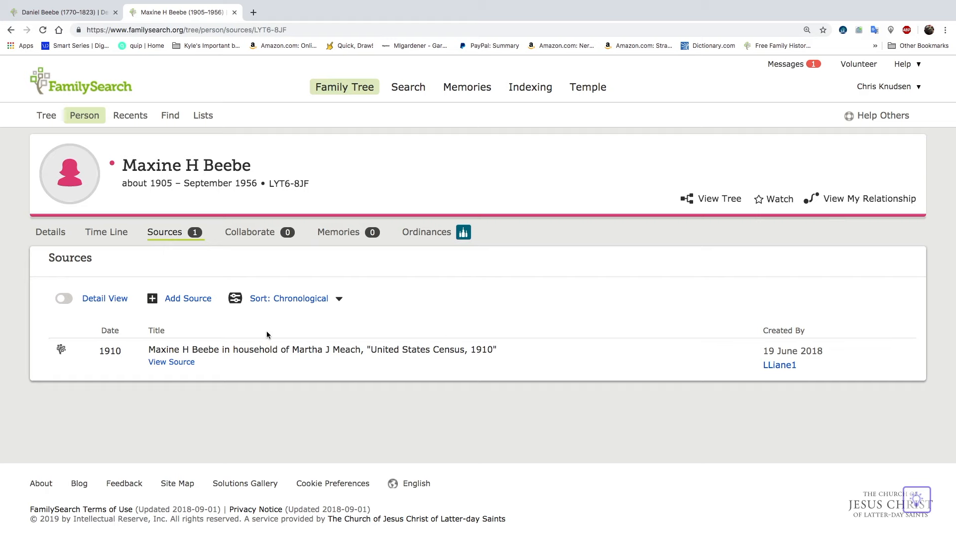
pyautogui.click(258, 354)
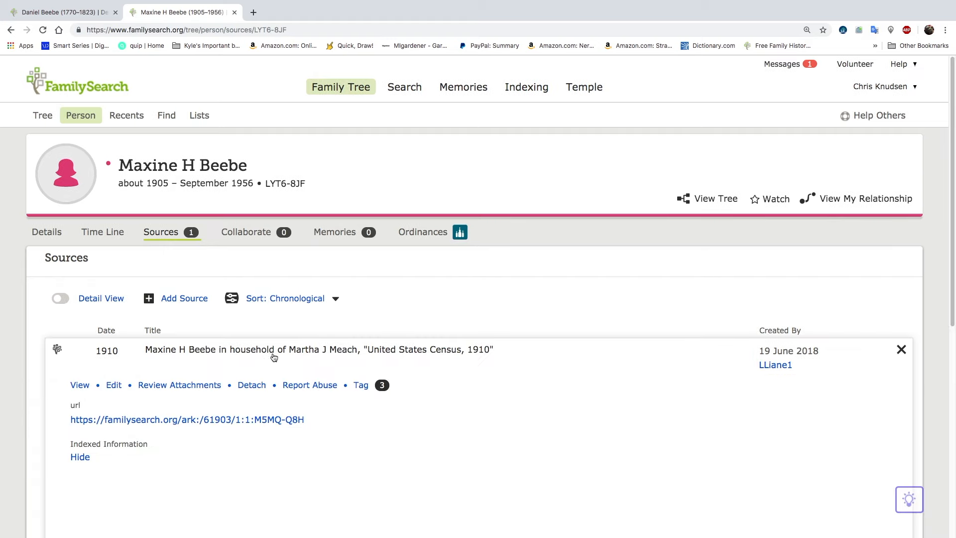
pyautogui.scroll(-3, 295, 372)
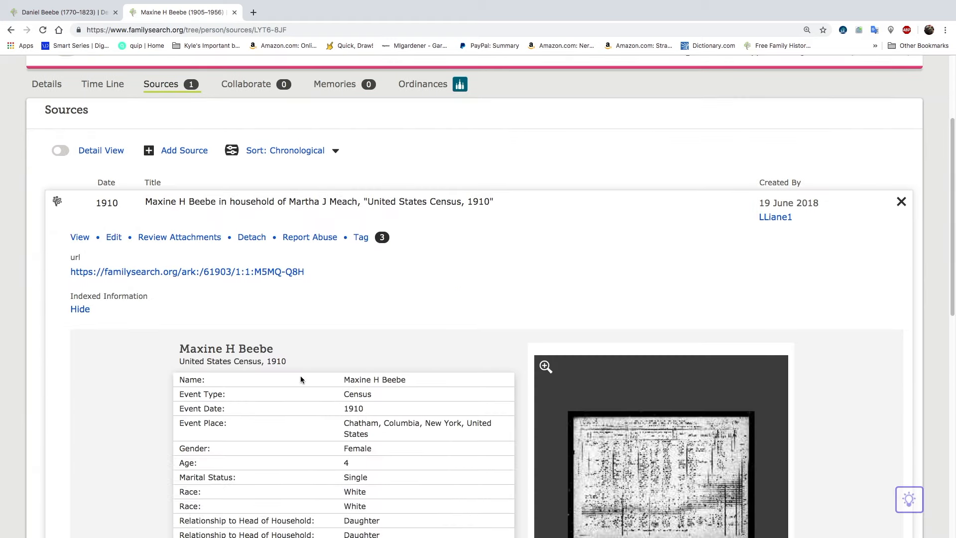
pyautogui.scroll(-4, 300, 378)
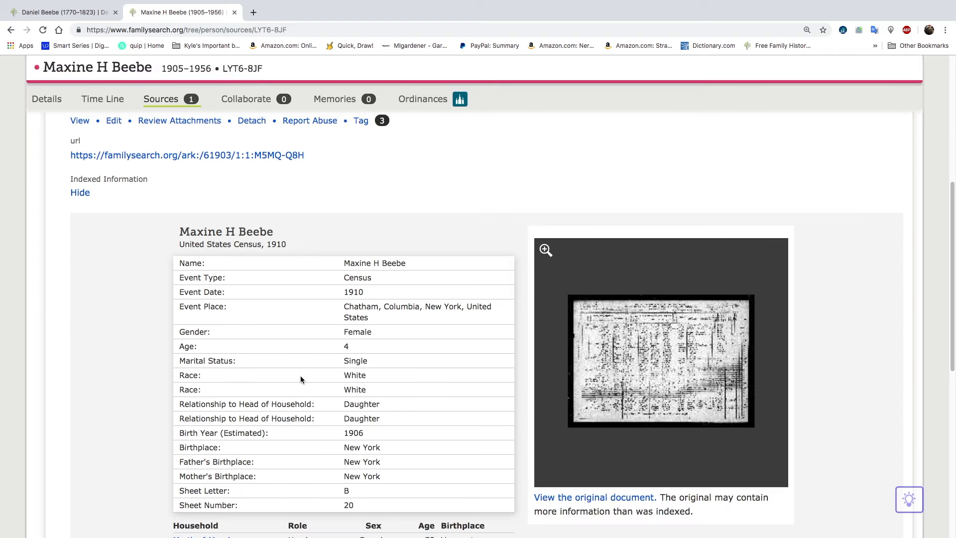
pyautogui.scroll(-3, 356, 404)
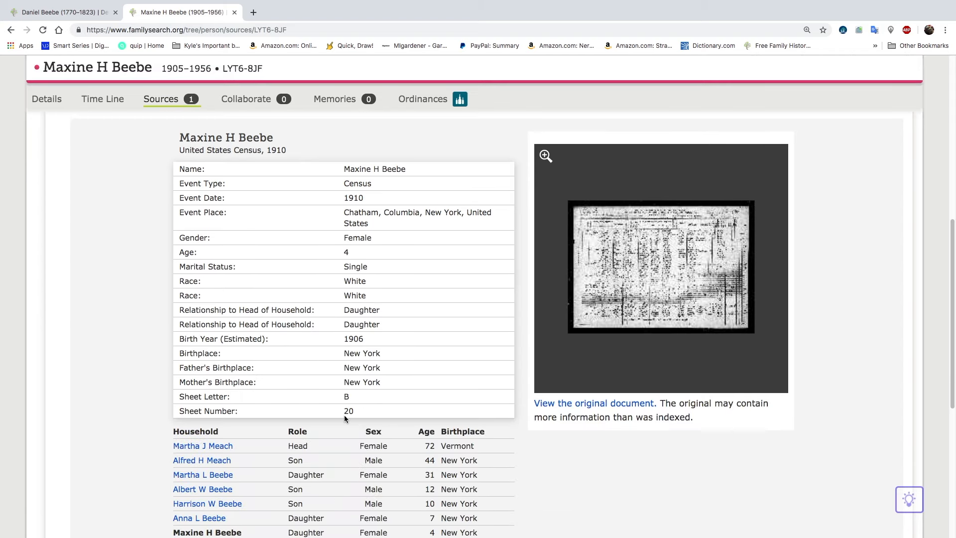
pyautogui.scroll(-2, 344, 418)
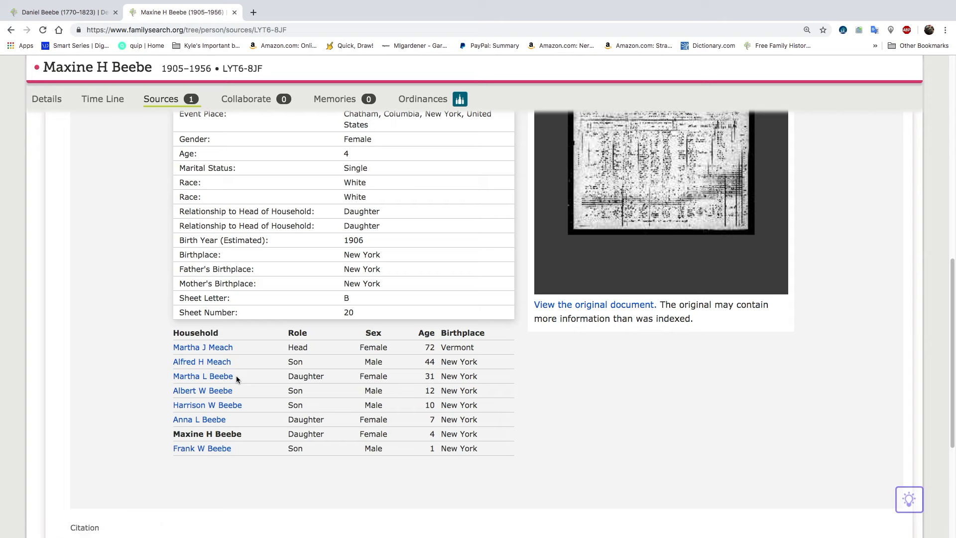
# Return to the daughter's details and review the parents and siblings listed under Family Members
pyautogui.click(51, 99)
pyautogui.scroll(-5, 329, 335)
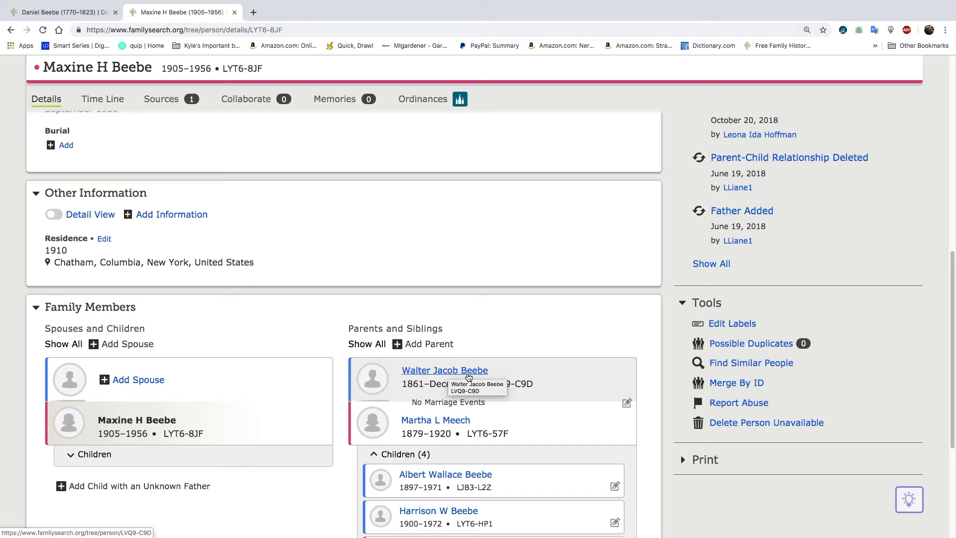
pyautogui.scroll(-1, 421, 423)
pyautogui.scroll(-1, 421, 423)
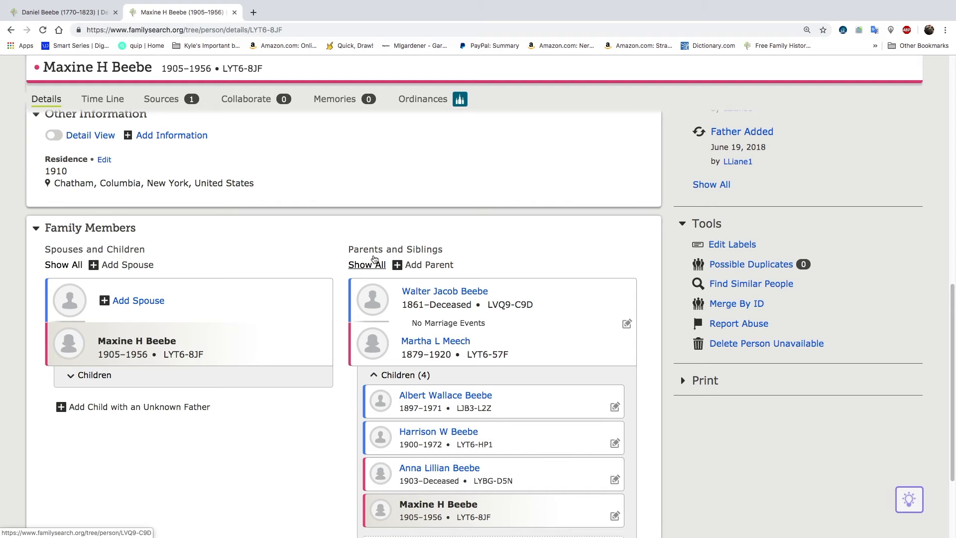
# Compare the household in the daughter's 1910 census source with her siblings in the descendancy chart
pyautogui.click(161, 100)
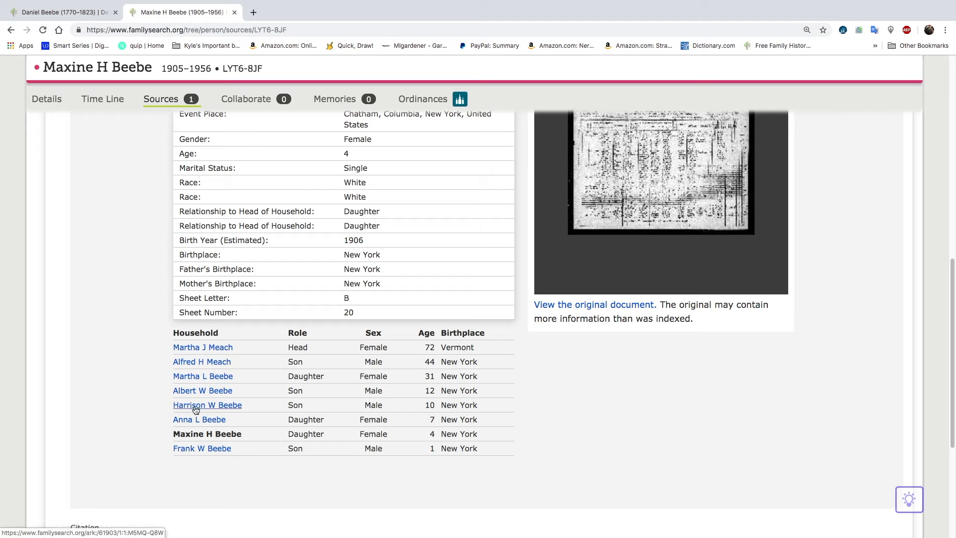
pyautogui.click(101, 16)
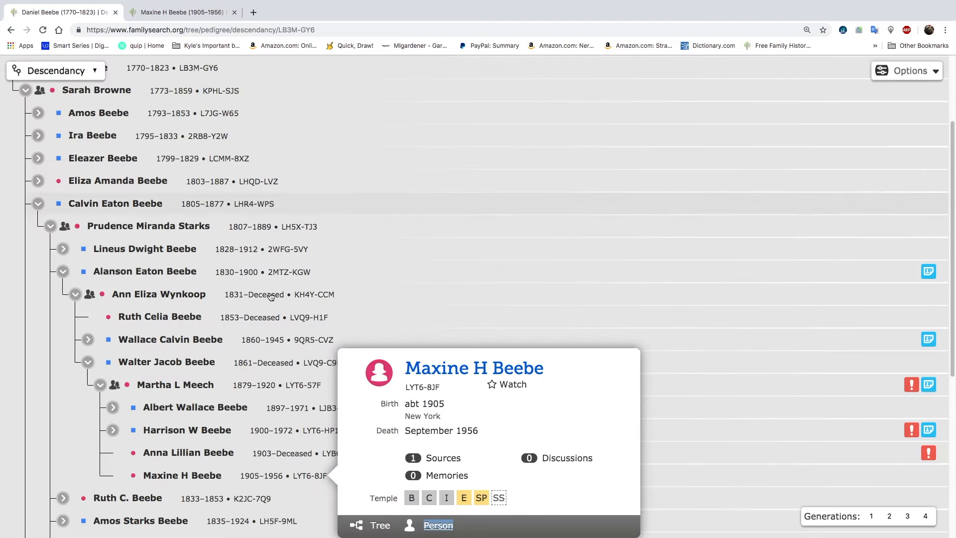
pyautogui.click(185, 13)
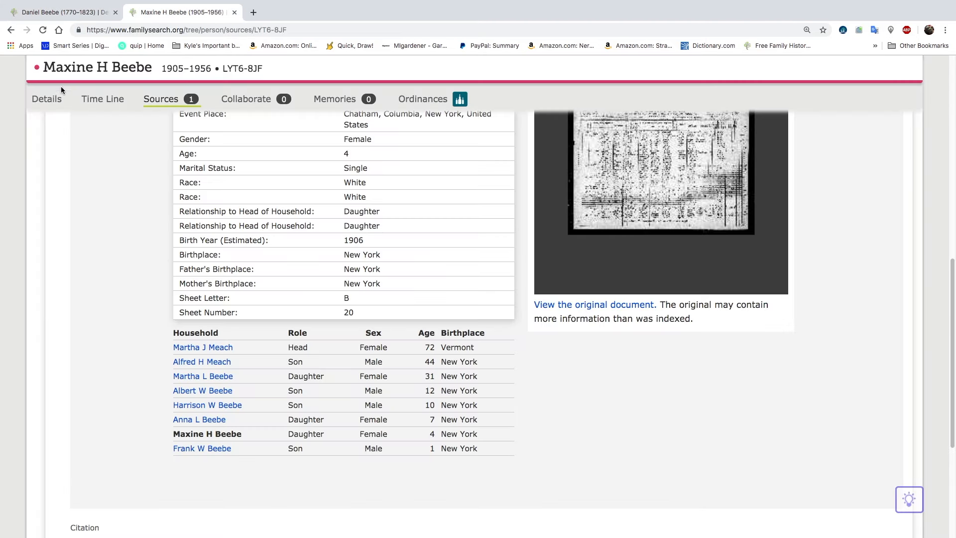
# Recheck the daughter's listed siblings against her 1910 census household, and review that source's attachments to people in the Family Tree
pyautogui.click(54, 99)
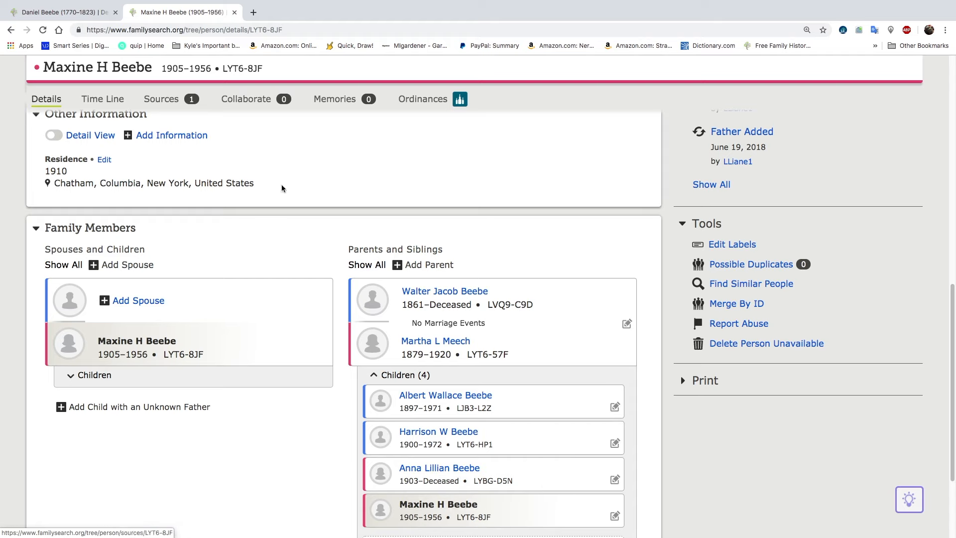
pyautogui.click(163, 100)
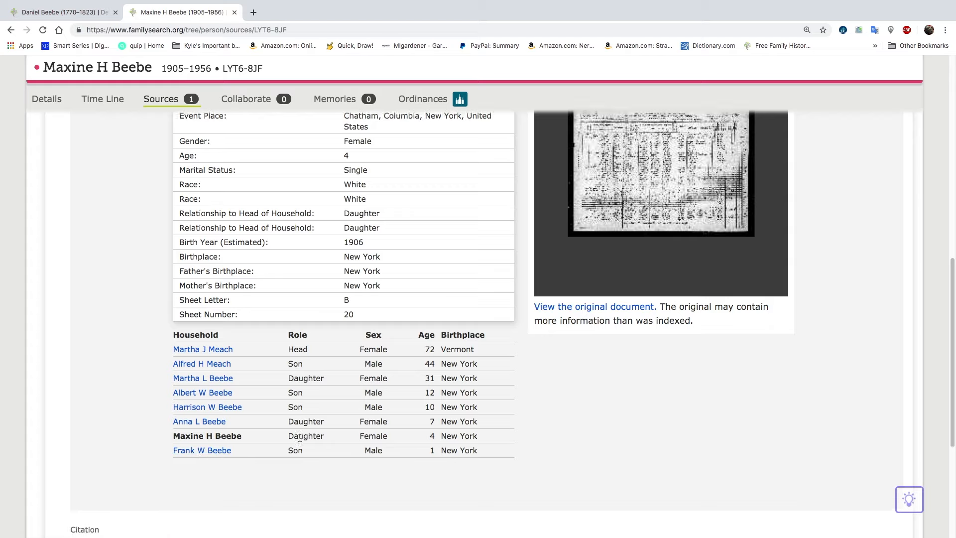
pyautogui.scroll(5, 284, 418)
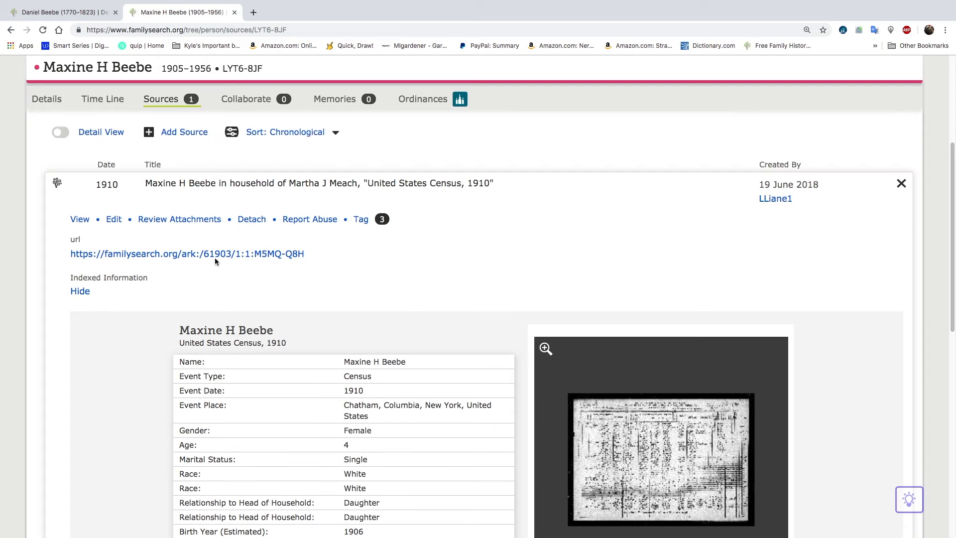
pyautogui.click(187, 222)
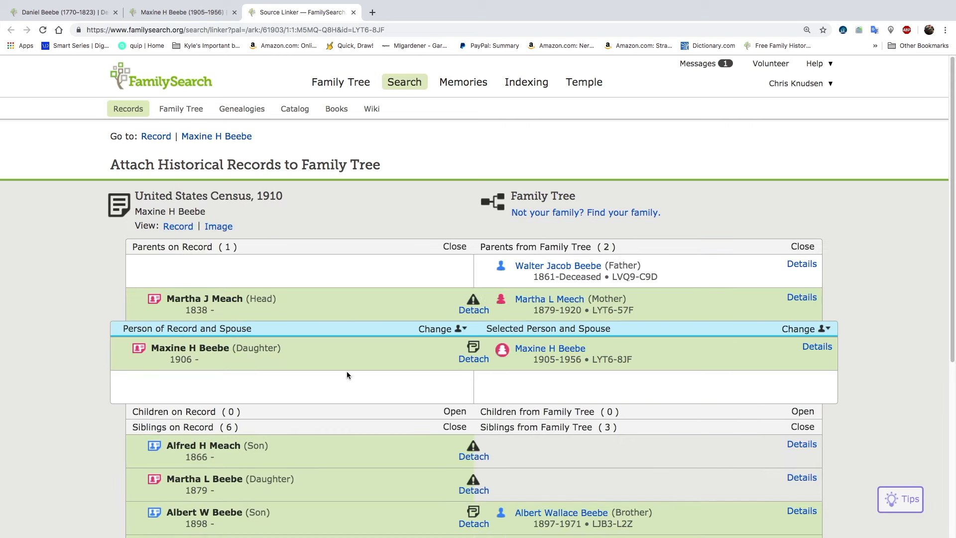
pyautogui.scroll(-3, 347, 375)
pyautogui.scroll(-2, 347, 374)
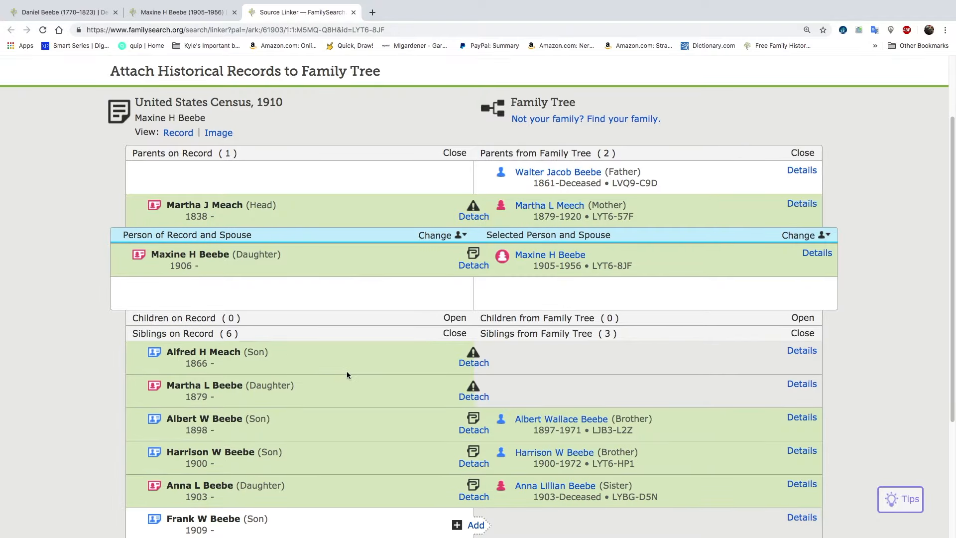
pyautogui.scroll(-2, 347, 374)
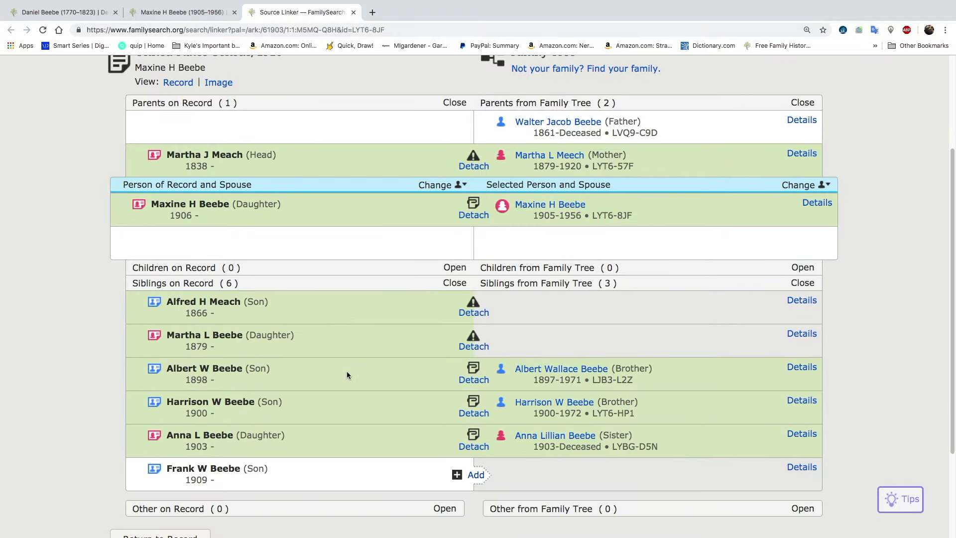
pyautogui.scroll(3, 347, 374)
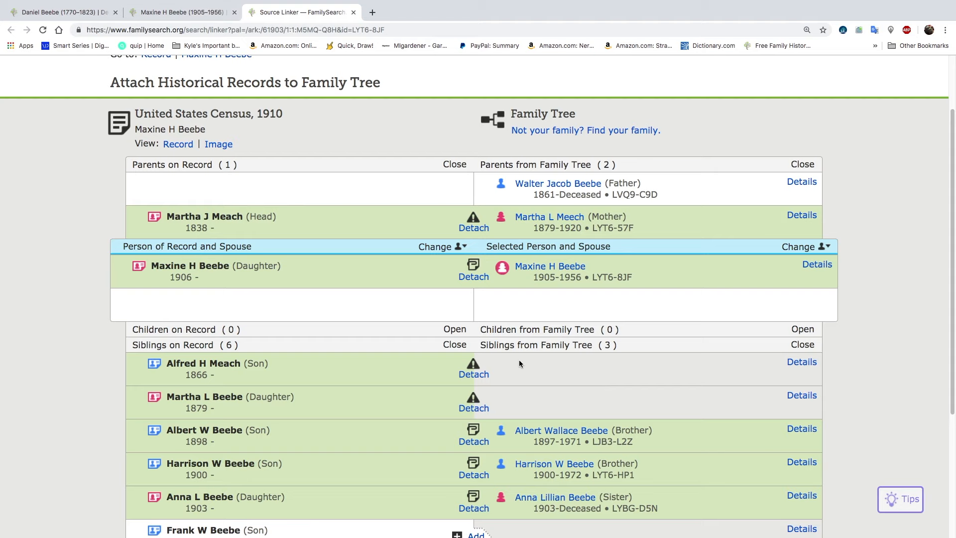
pyautogui.scroll(-3, 524, 369)
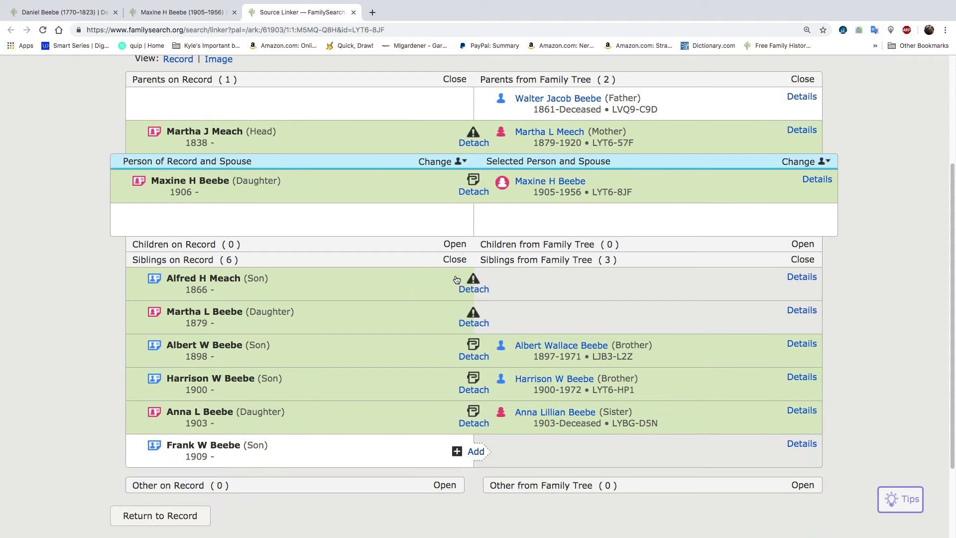
pyautogui.moveTo(137, 315); pyautogui.dragTo(350, 260)
# Add the unattached son from the 1910 census to the Family Tree as a new deceased person, giving "old" as the reason
pyautogui.click(478, 453)
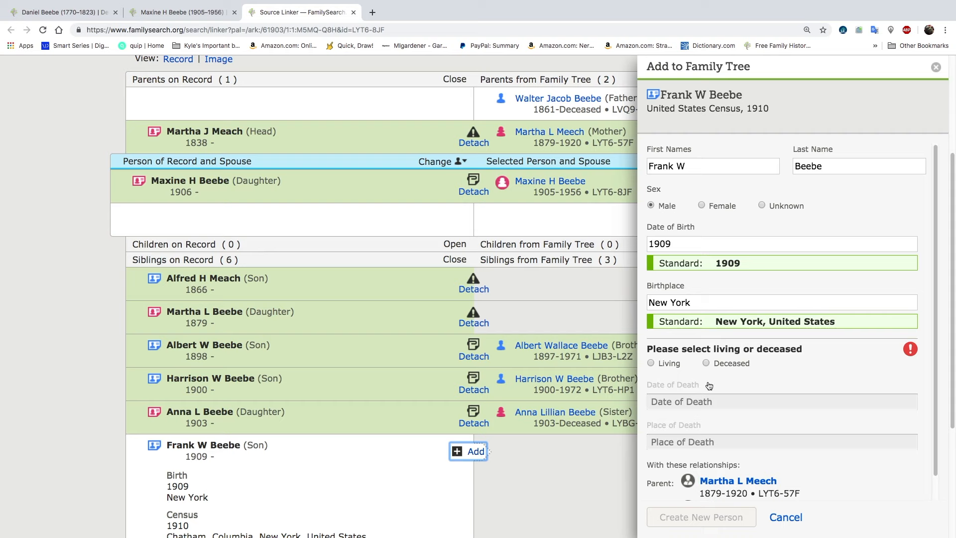
pyautogui.click(706, 363)
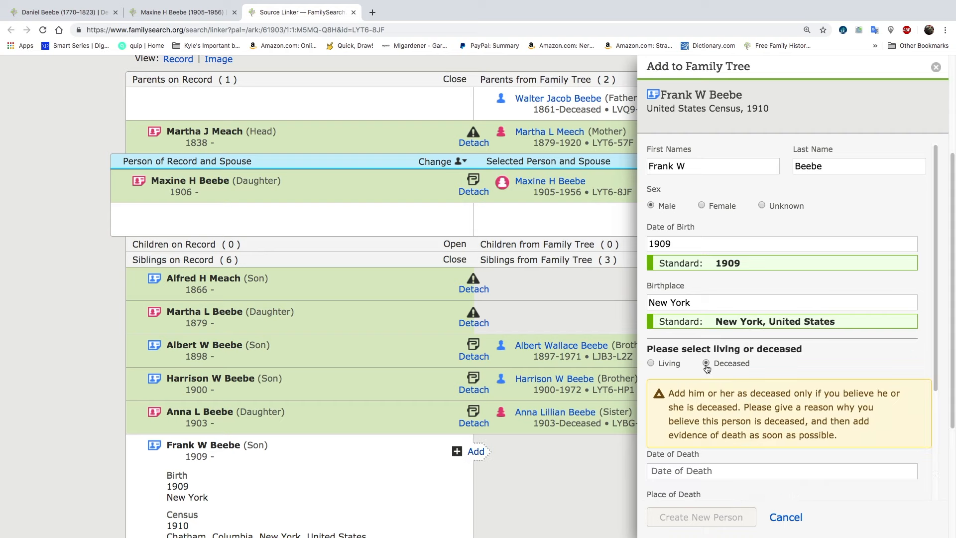
pyautogui.scroll(-2, 677, 408)
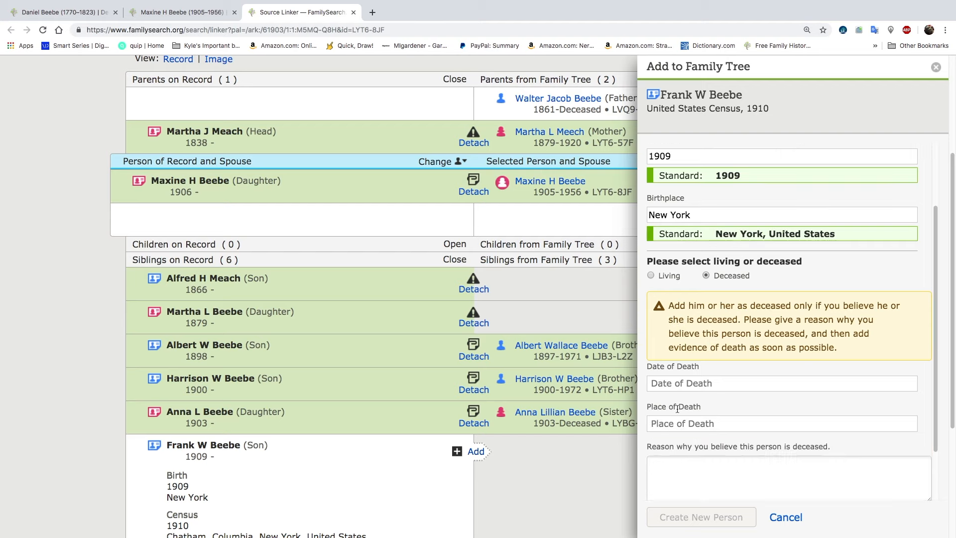
pyautogui.scroll(-1, 677, 408)
pyautogui.click(700, 458)
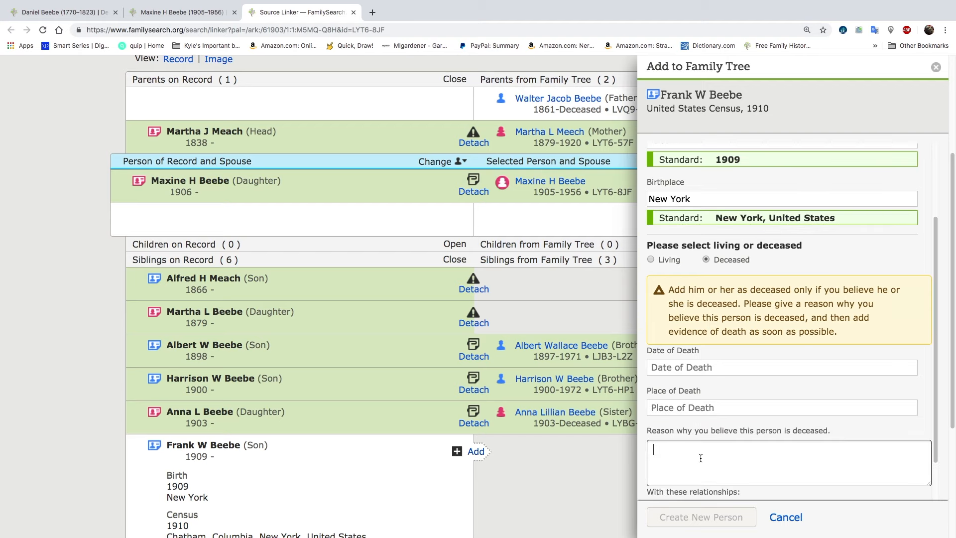
pyautogui.write('old')
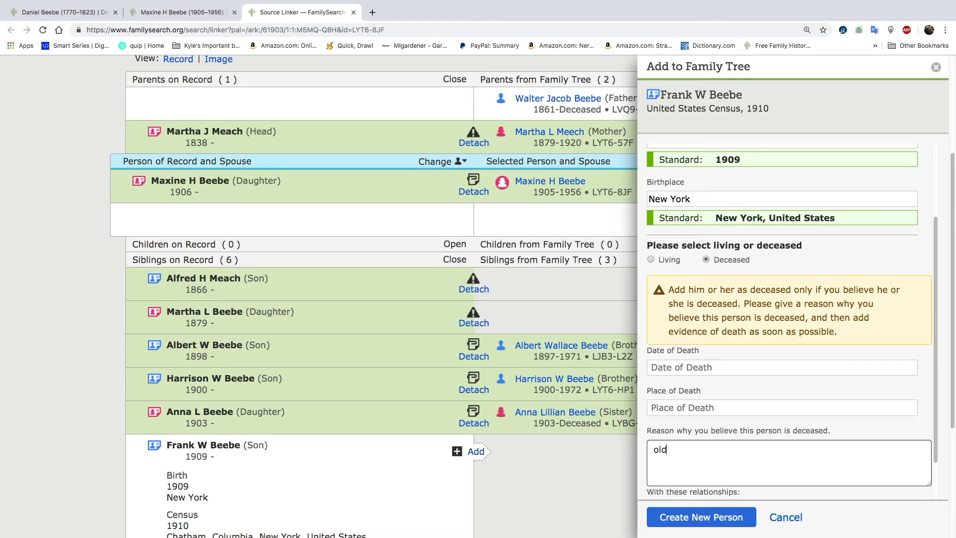
pyautogui.click(708, 520)
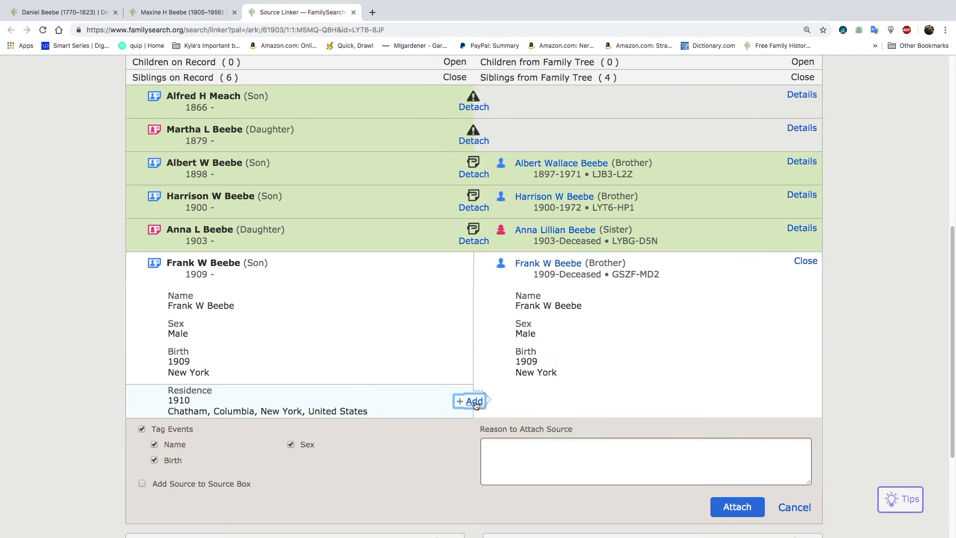
# Add the 1910 Chatham, Columbia, New York residence to the new son and attach the census source to him
pyautogui.click(475, 402)
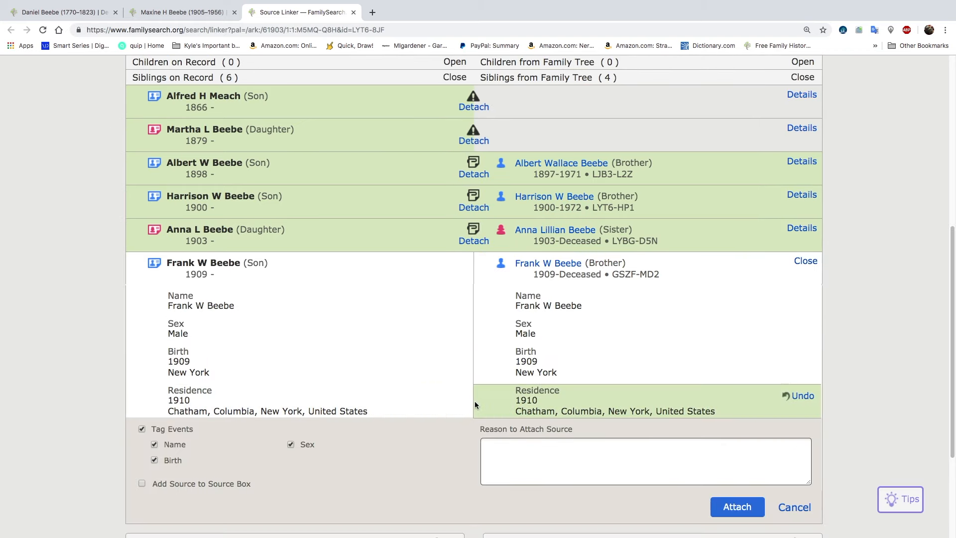
pyautogui.click(744, 509)
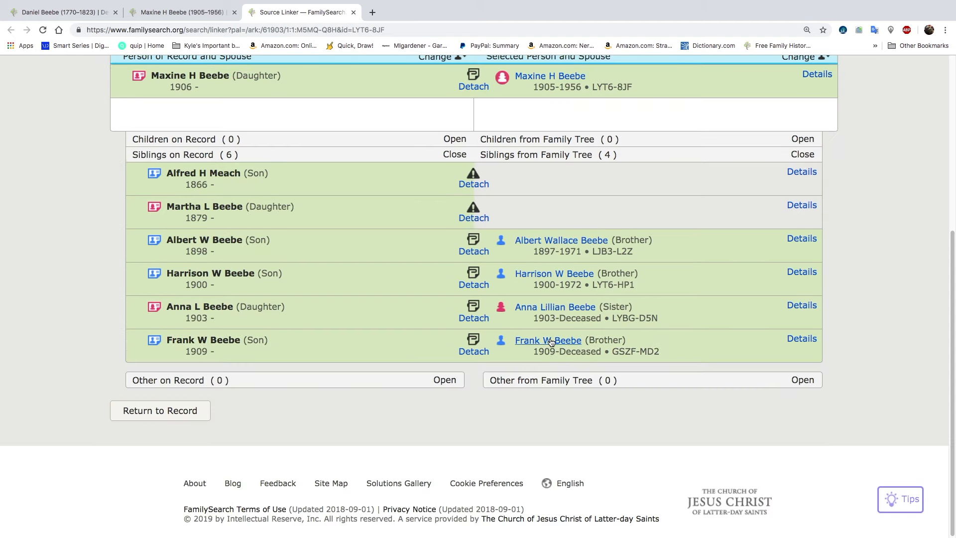
# Open the newly added son's person page in a separate browser tab and switch to it
pyautogui.click(551, 342)
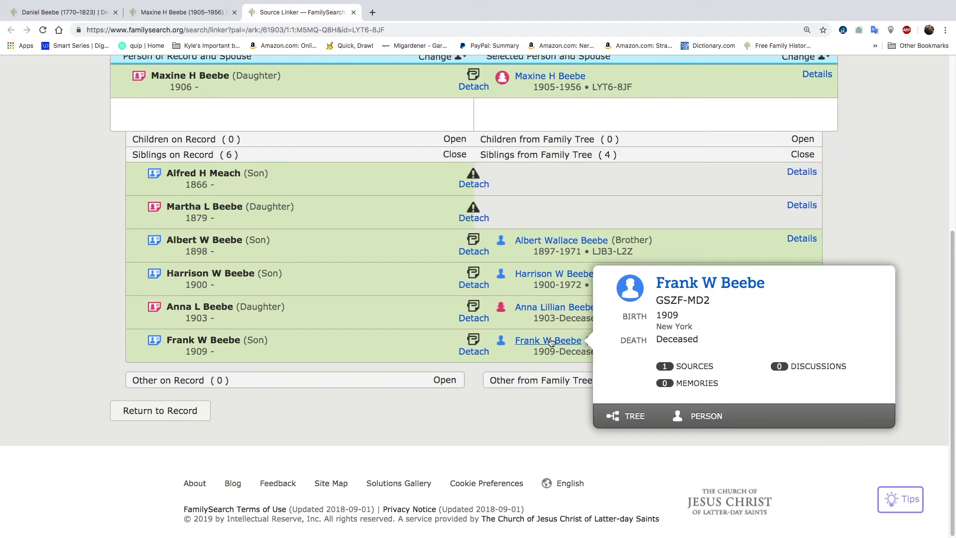
pyautogui.rightClick(706, 418)
pyautogui.click(731, 383)
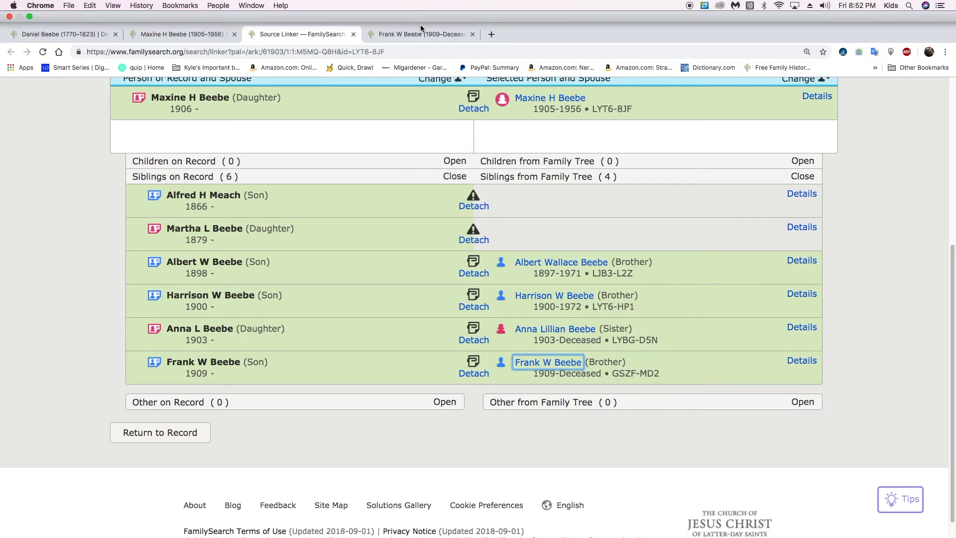
pyautogui.click(417, 34)
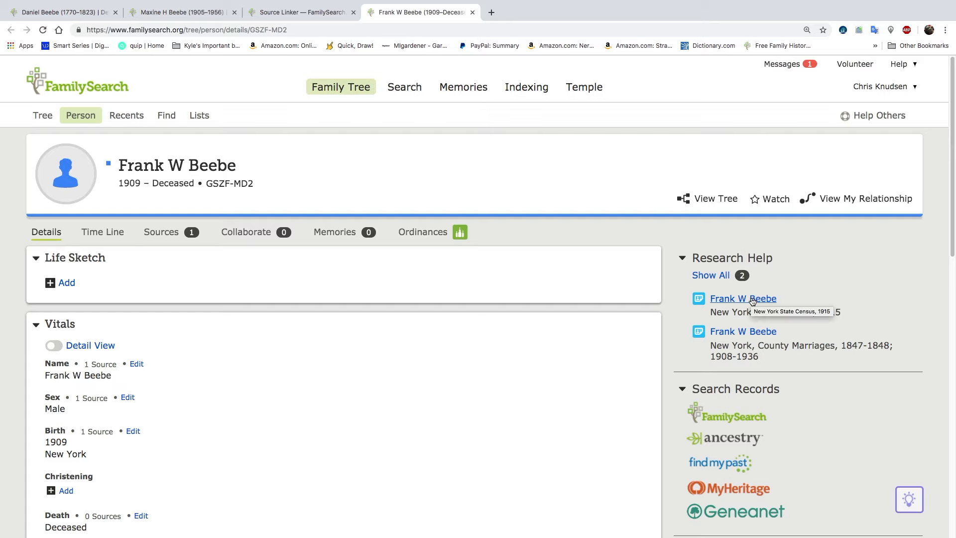
# Examine the son's New York, County Marriages, 1847-1848; 1908-1936 record hint, including its indexed details and document image
pyautogui.click(744, 337)
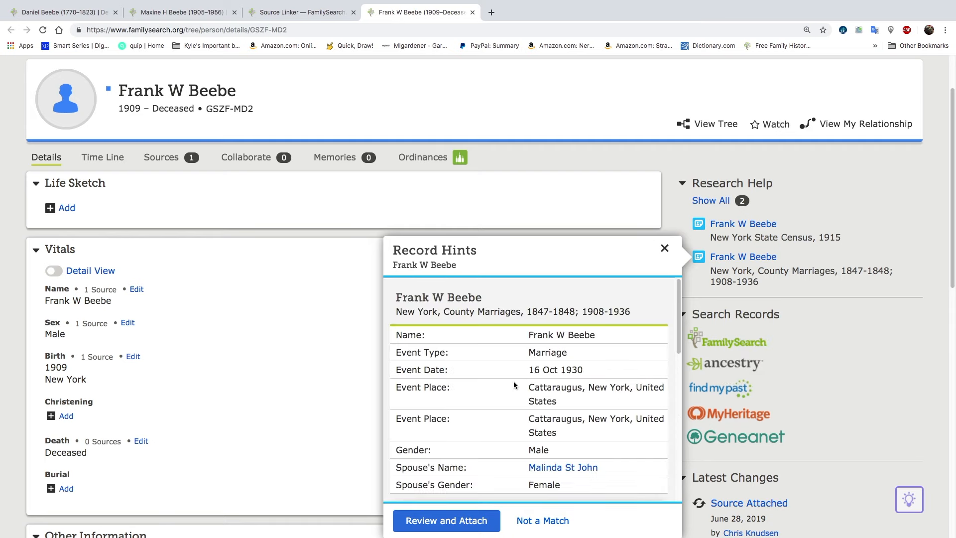
pyautogui.scroll(-5, 506, 400)
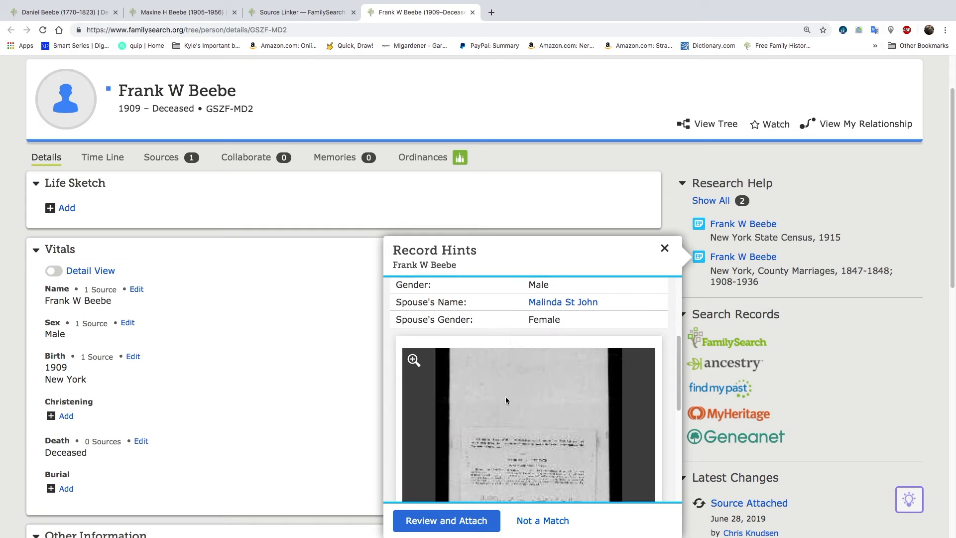
pyautogui.scroll(-4, 505, 400)
pyautogui.scroll(-3, 506, 401)
pyautogui.scroll(5, 507, 401)
pyautogui.scroll(-1, 507, 401)
pyautogui.scroll(4, 506, 401)
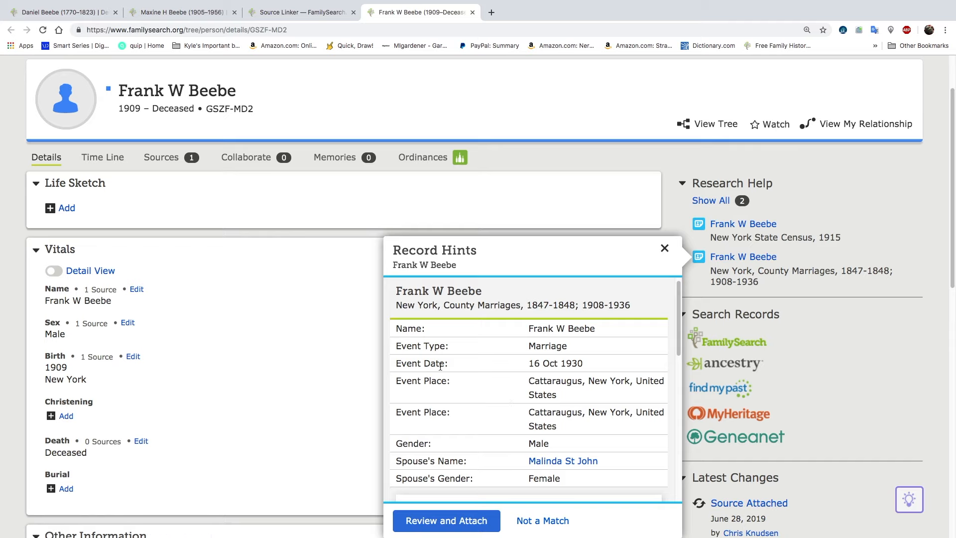
pyautogui.scroll(-6, 496, 396)
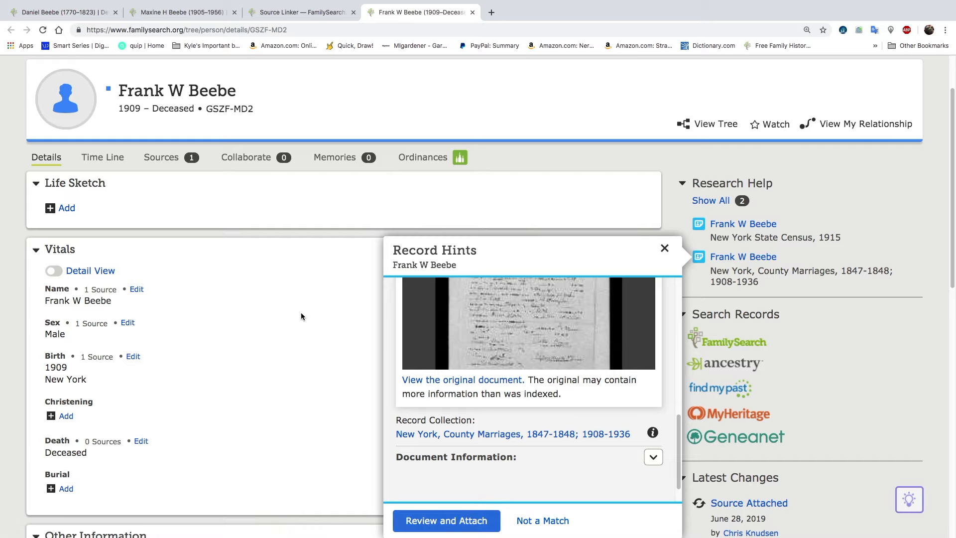
# Compare the county marriage record with the son's tree information in the Source Linker, and leave it without attaching the record
pyautogui.click(464, 520)
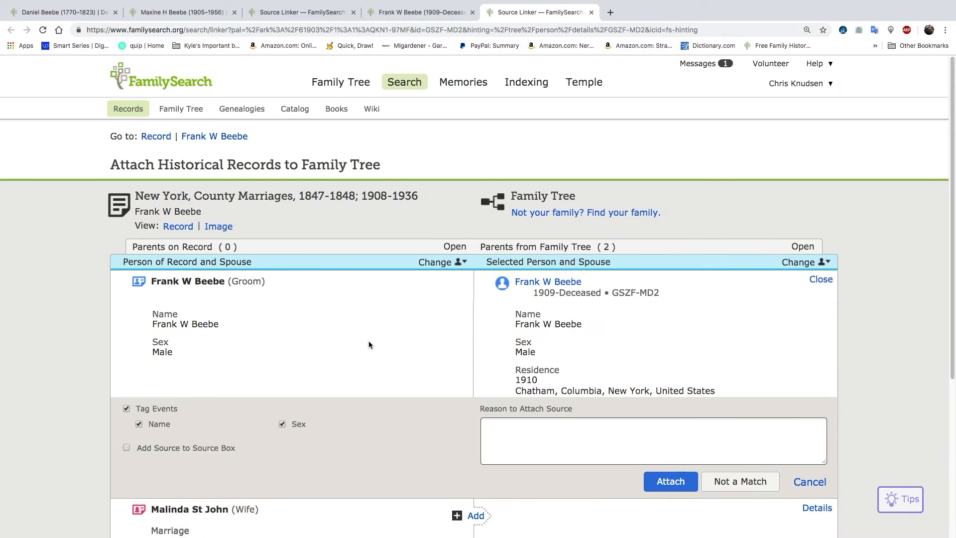
pyautogui.scroll(-2, 387, 368)
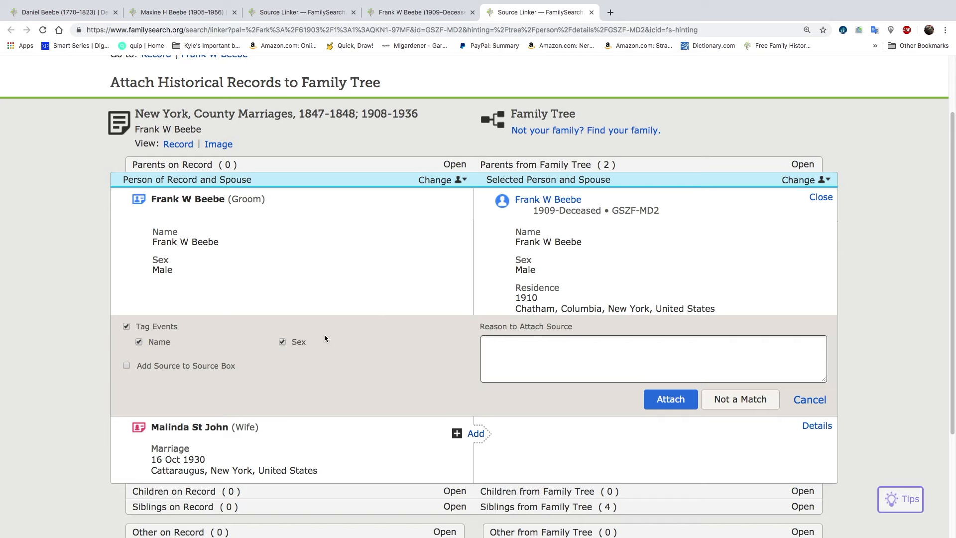
pyautogui.scroll(-3, 324, 334)
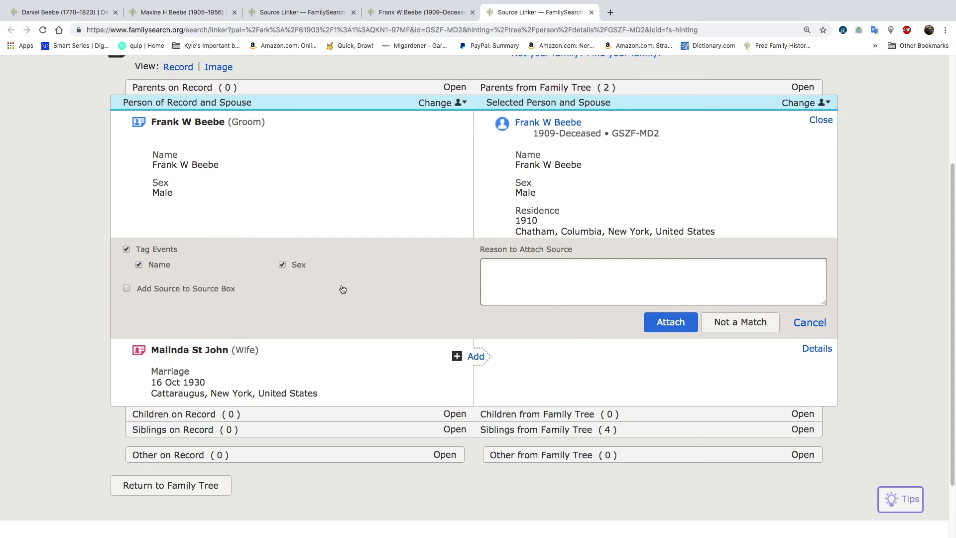
pyautogui.scroll(-3, 270, 334)
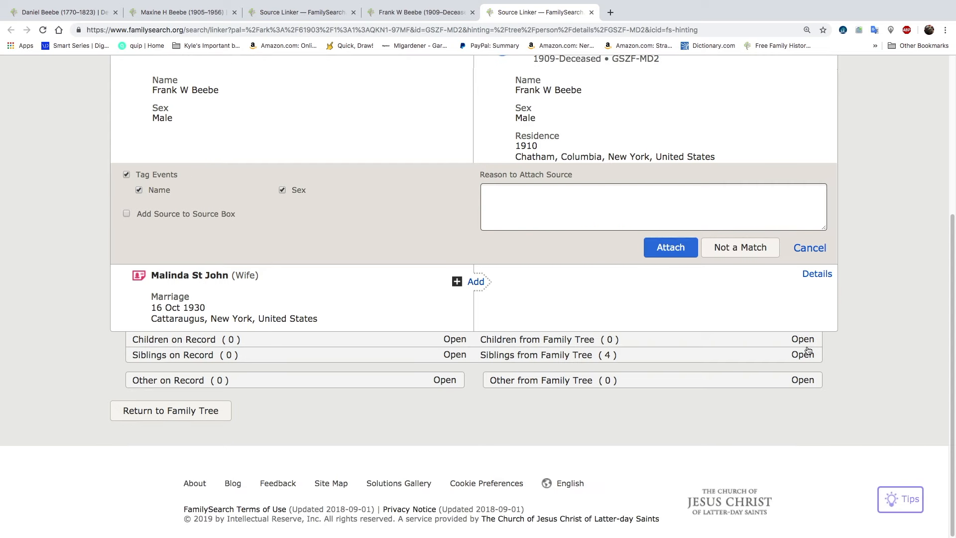
pyautogui.click(809, 248)
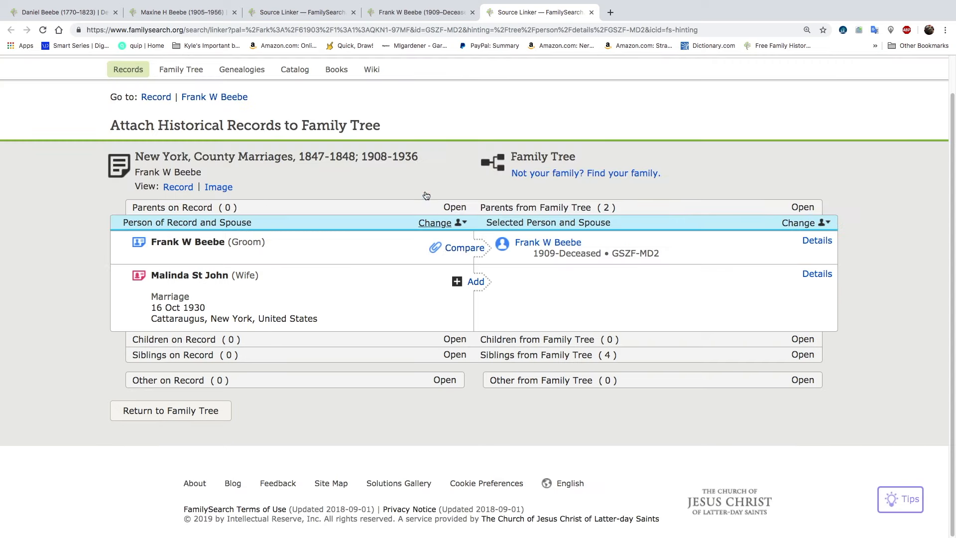
pyautogui.click(590, 12)
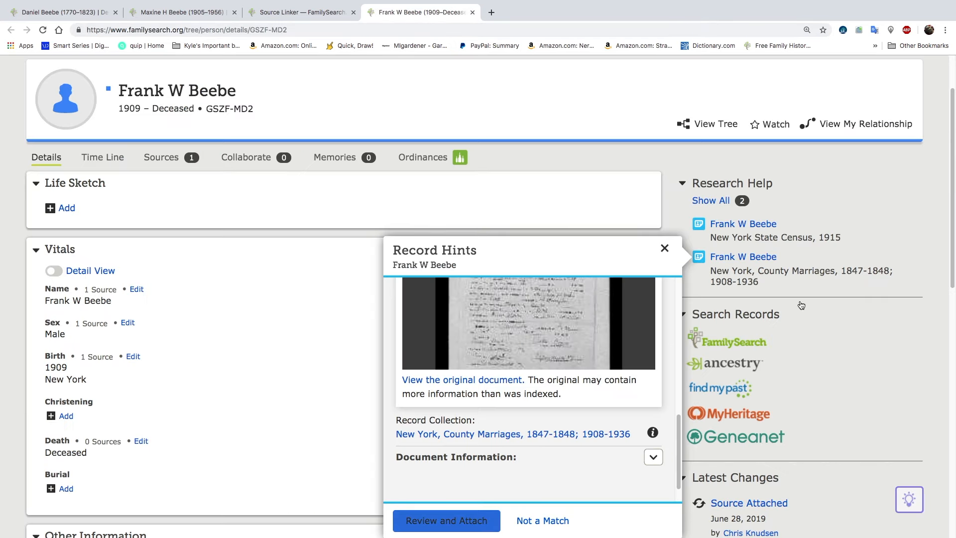
# Search Ancestry for the son, examine his New York State, Birth Index, 1881-1942 record, and return to his FamilySearch page
pyautogui.click(746, 364)
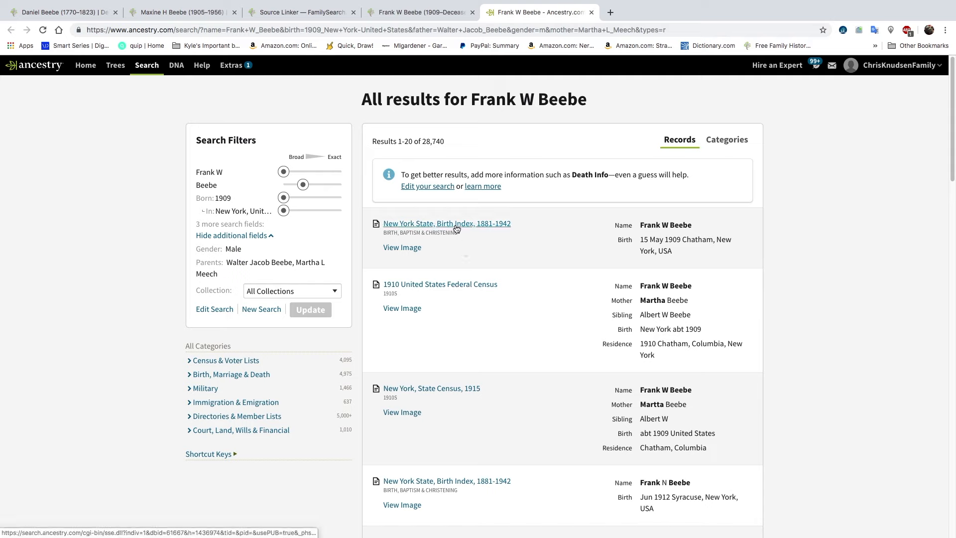
pyautogui.moveTo(456, 228)
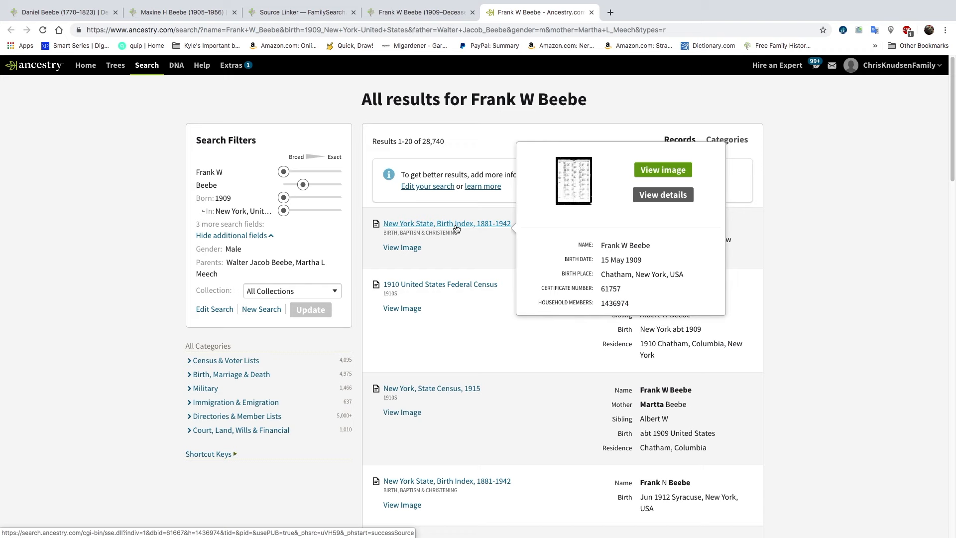
pyautogui.click(456, 225)
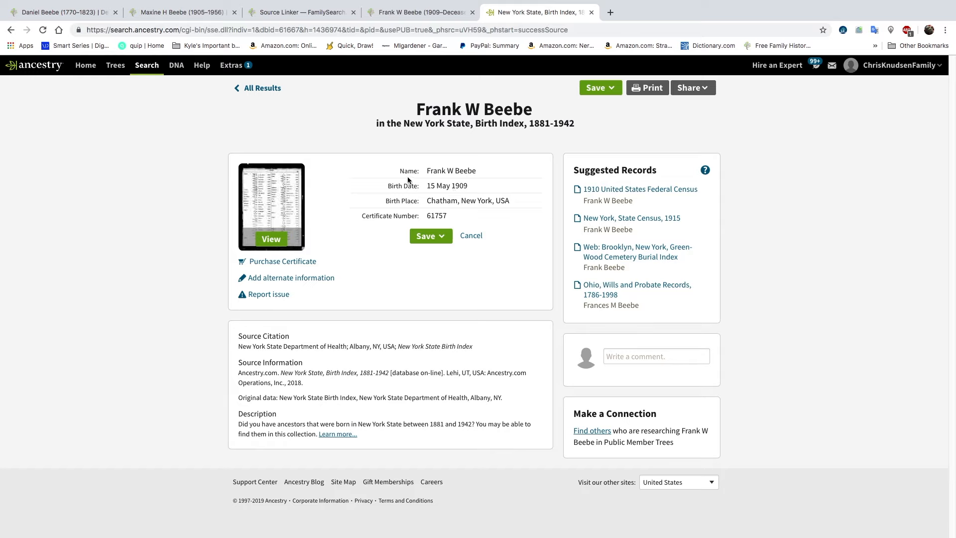
pyautogui.moveTo(404, 175); pyautogui.dragTo(491, 213)
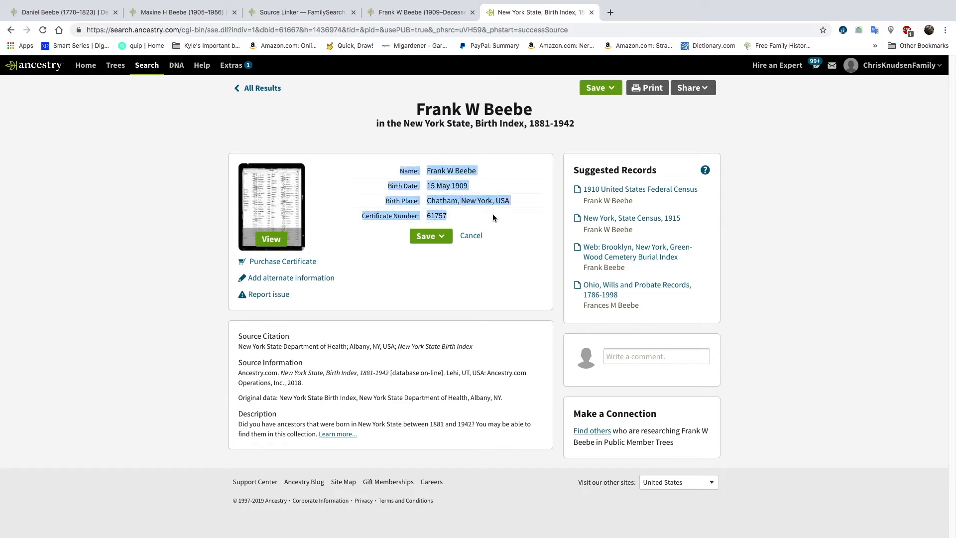
pyautogui.click(496, 216)
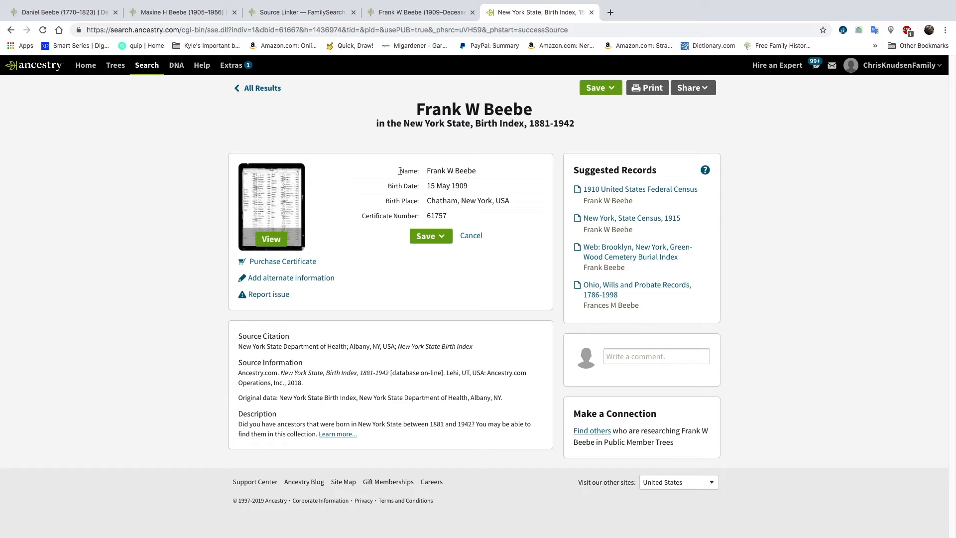
pyautogui.click(399, 15)
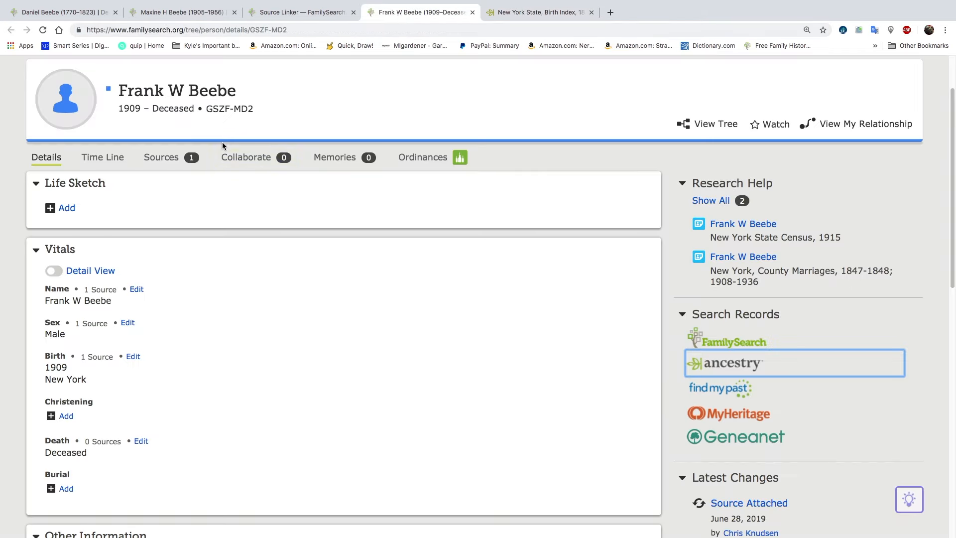
# Copy the son's FamilySearch person ID and start a RecordSeek source for FamilySearch from the selected Ancestry birth index details
pyautogui.click(227, 113)
pyautogui.click(234, 91)
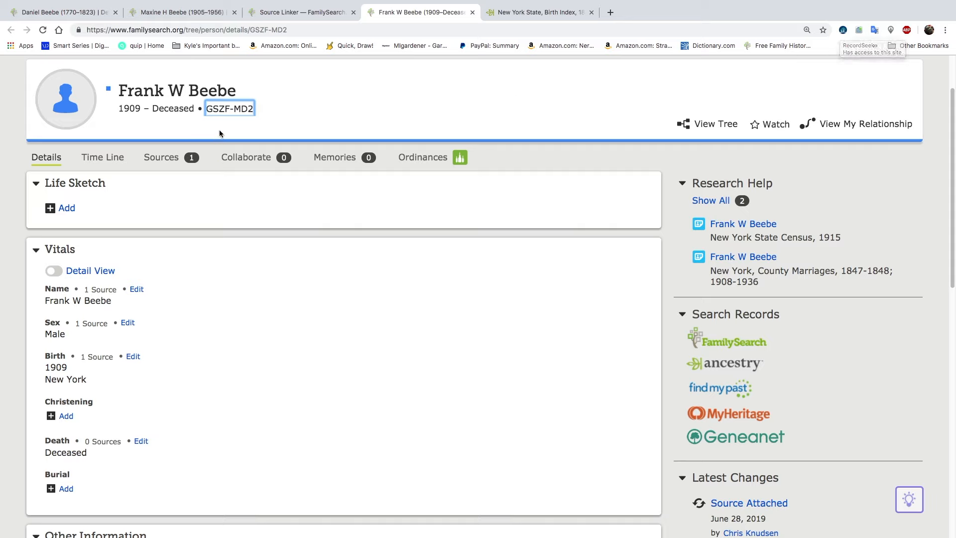
pyautogui.click(520, 12)
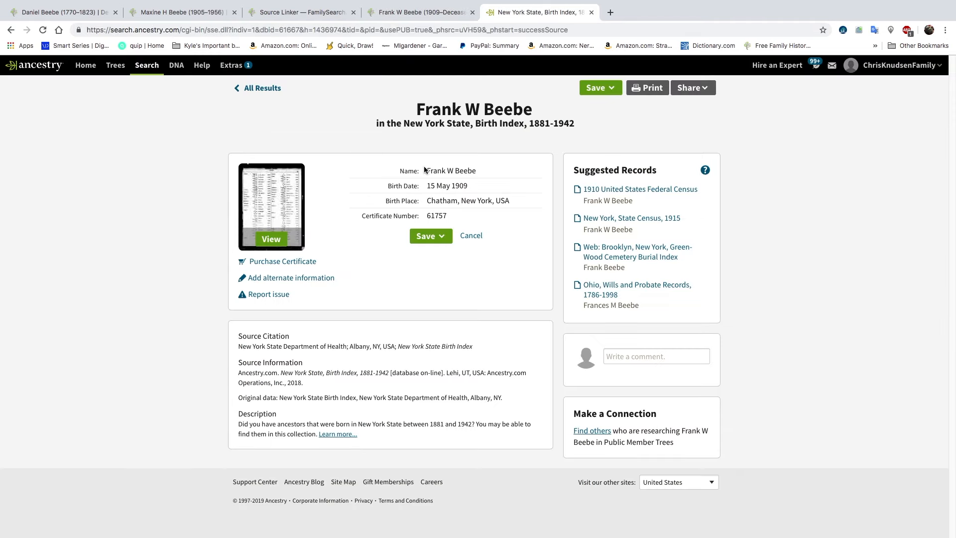
pyautogui.moveTo(400, 170); pyautogui.dragTo(473, 215)
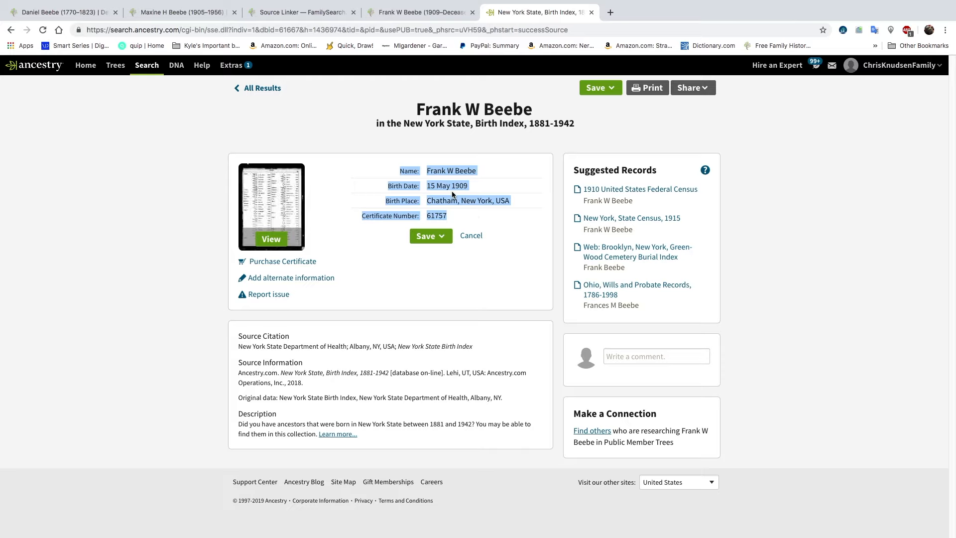
pyautogui.click(843, 31)
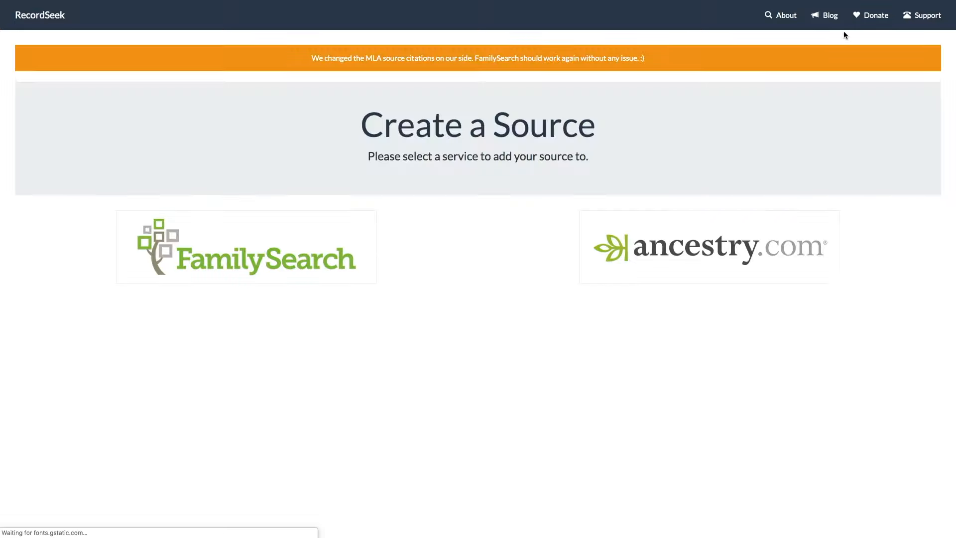
pyautogui.click(251, 256)
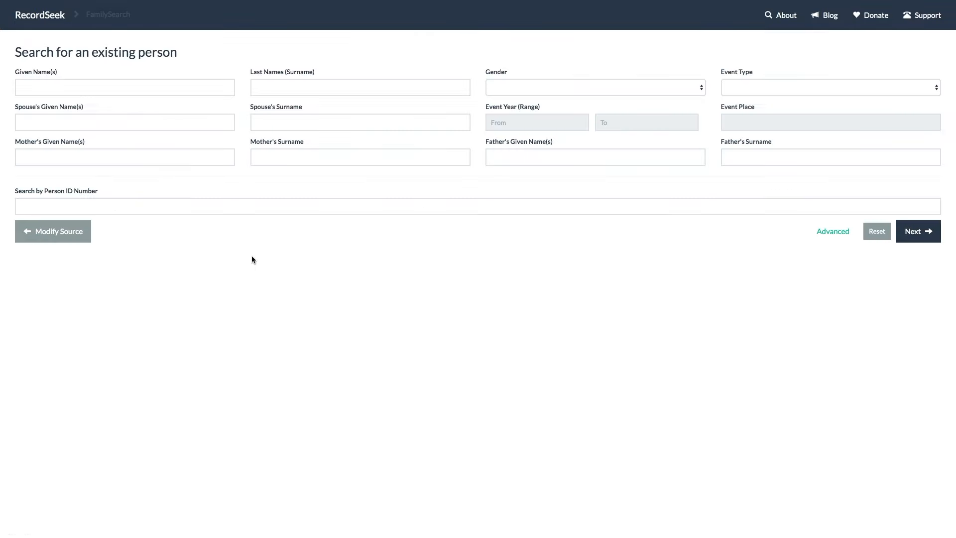
# Look up the son in RecordSeek by his copied person ID
pyautogui.click(441, 207)
pyautogui.rightClick(442, 207)
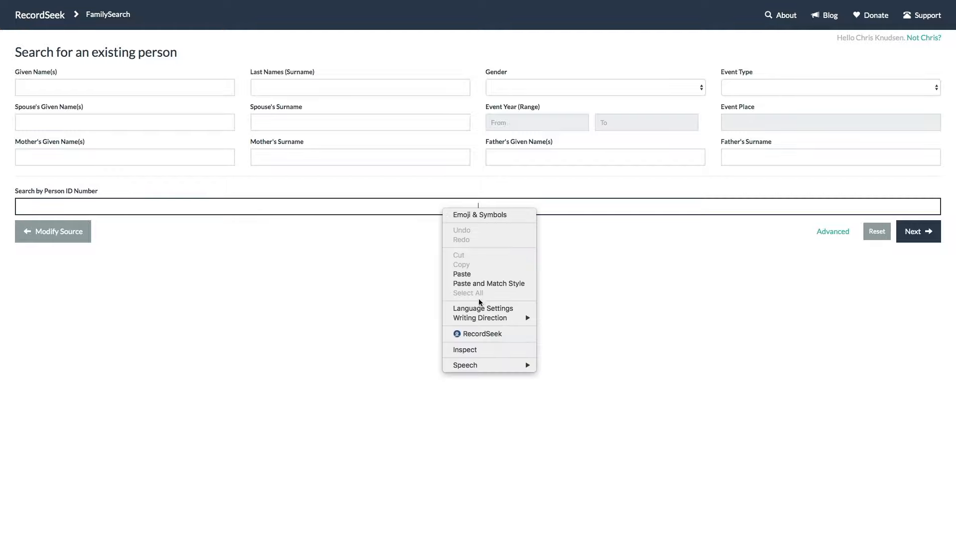
pyautogui.click(478, 273)
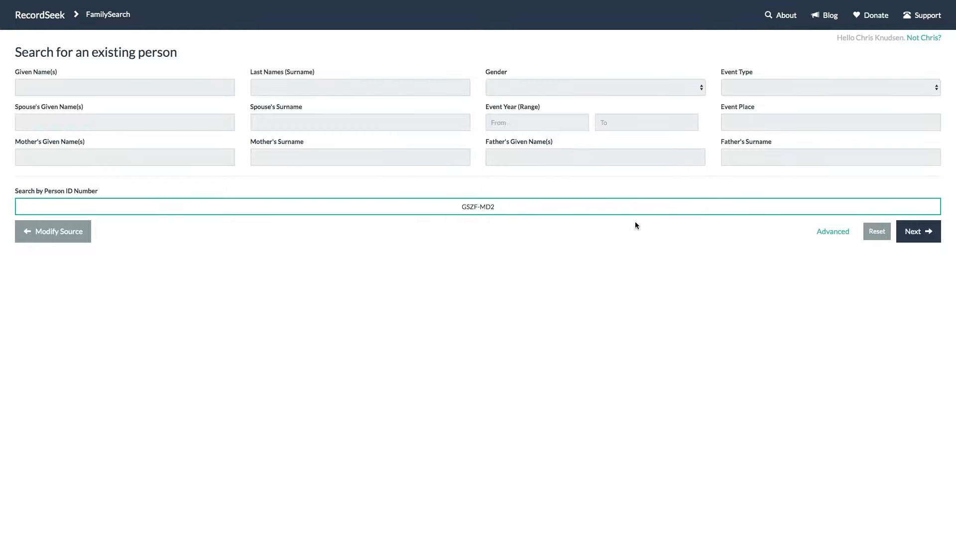
pyautogui.click(916, 231)
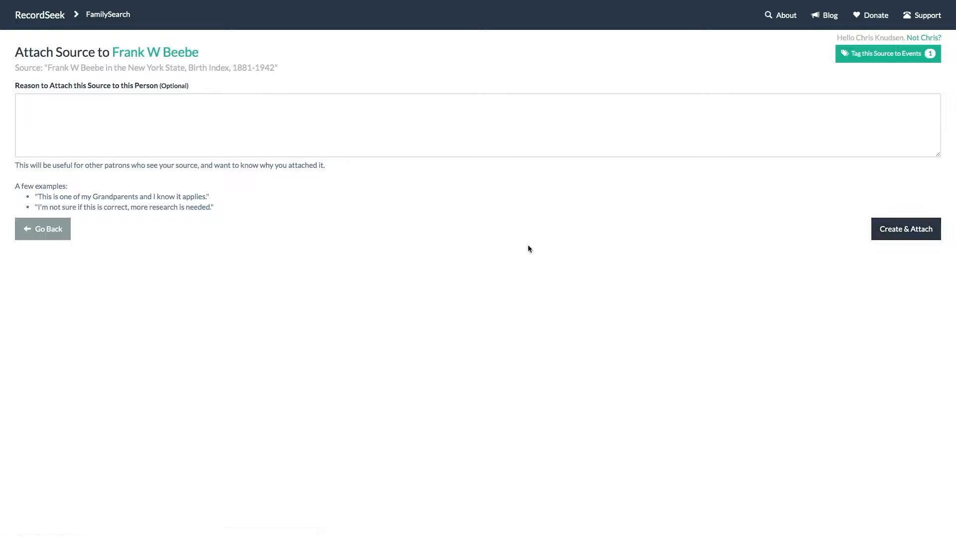
# Create and attach the birth index source with the reason "same birth place as census and same birth year", and return to Ancestry
pyautogui.click(126, 123)
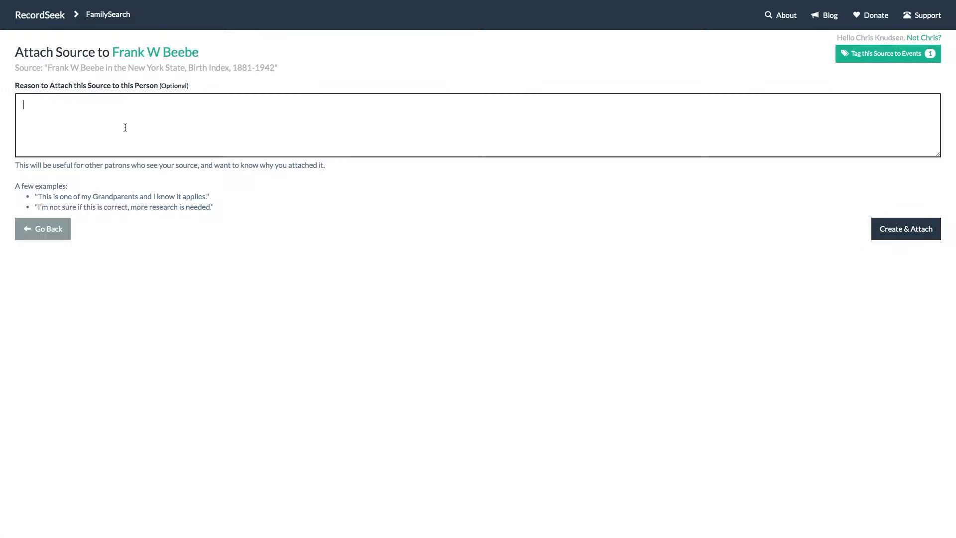
pyautogui.write('same birth place as census and same birth year')
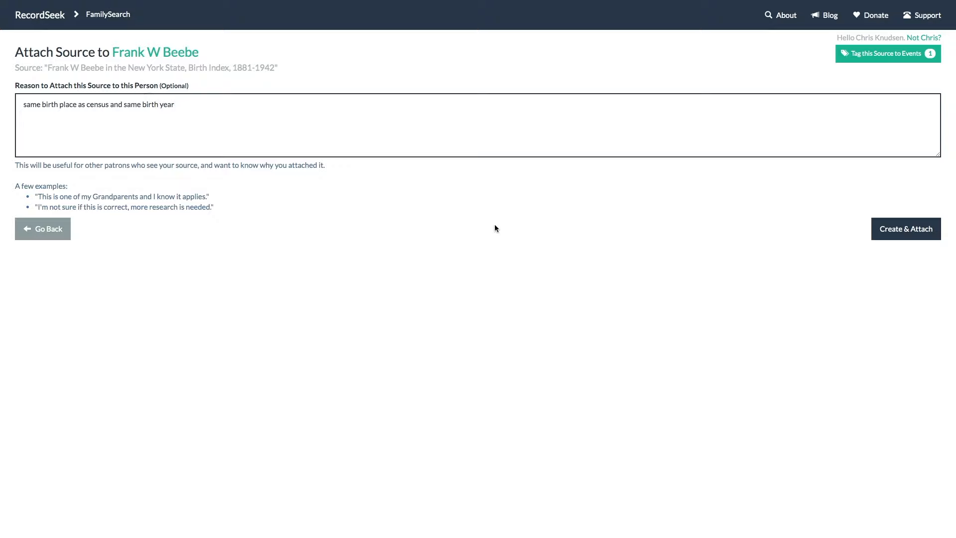
pyautogui.click(889, 231)
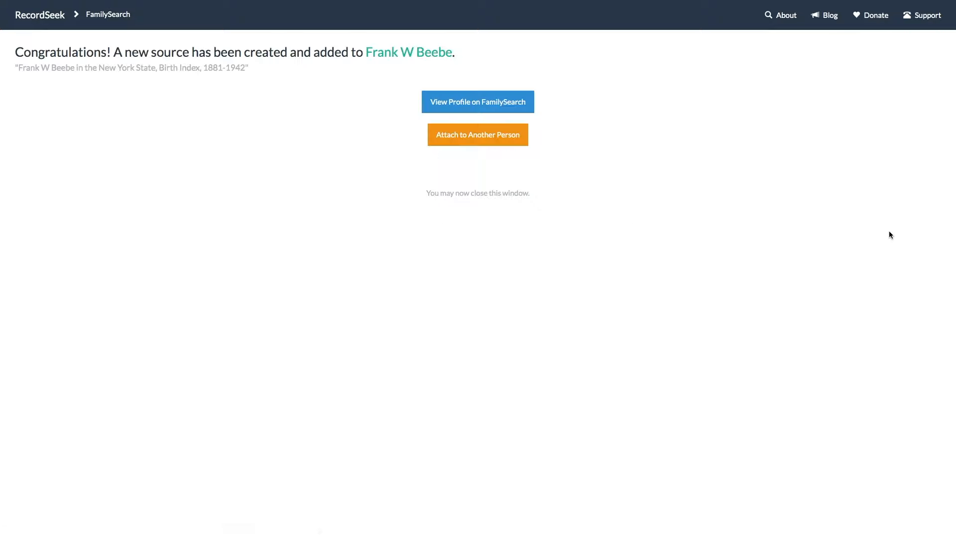
pyautogui.moveTo(265, 2)
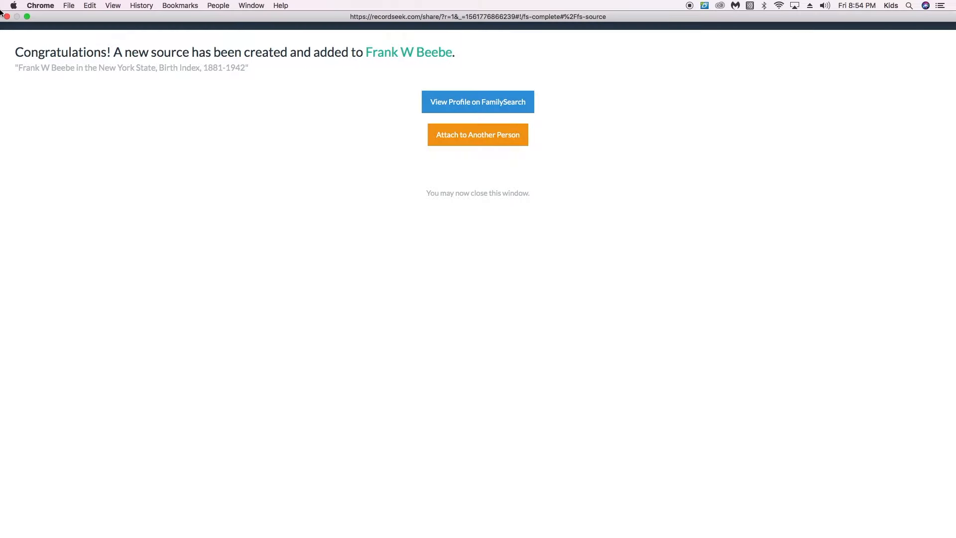
pyautogui.click(28, 17)
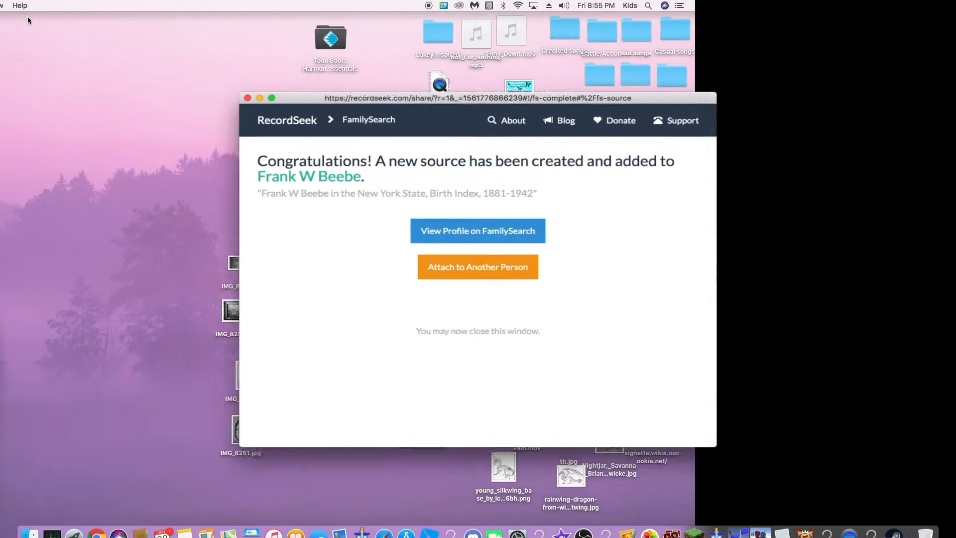
pyautogui.click(98, 525)
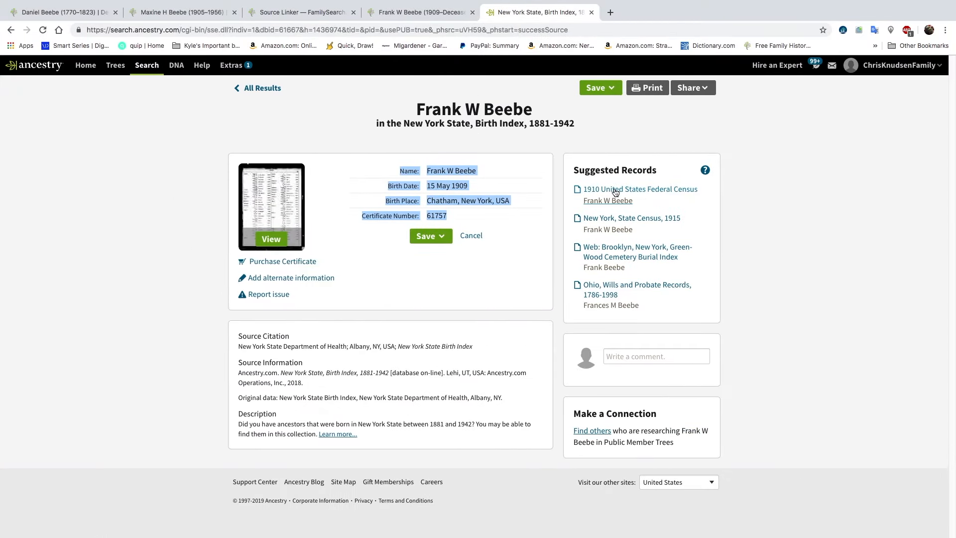
# Examine the suggested Green-Wood Cemetery burial and 1915 New York State Census records, comparing the census household with the son's FamilySearch family members
pyautogui.click(628, 255)
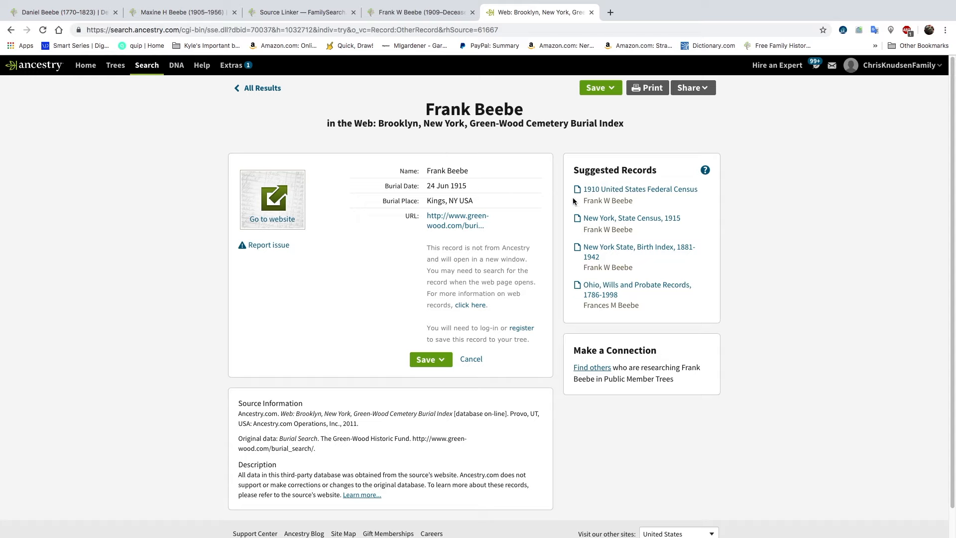
pyautogui.click(613, 221)
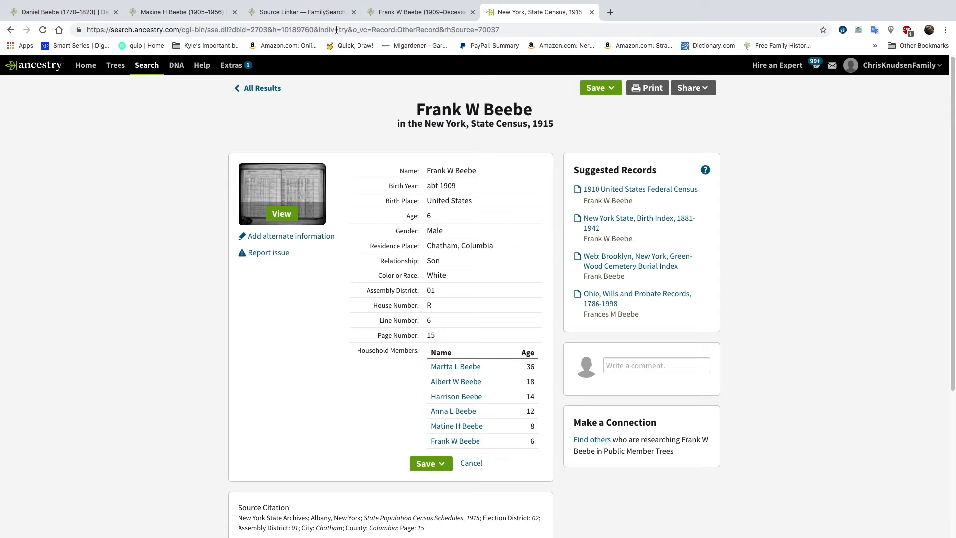
pyautogui.click(401, 15)
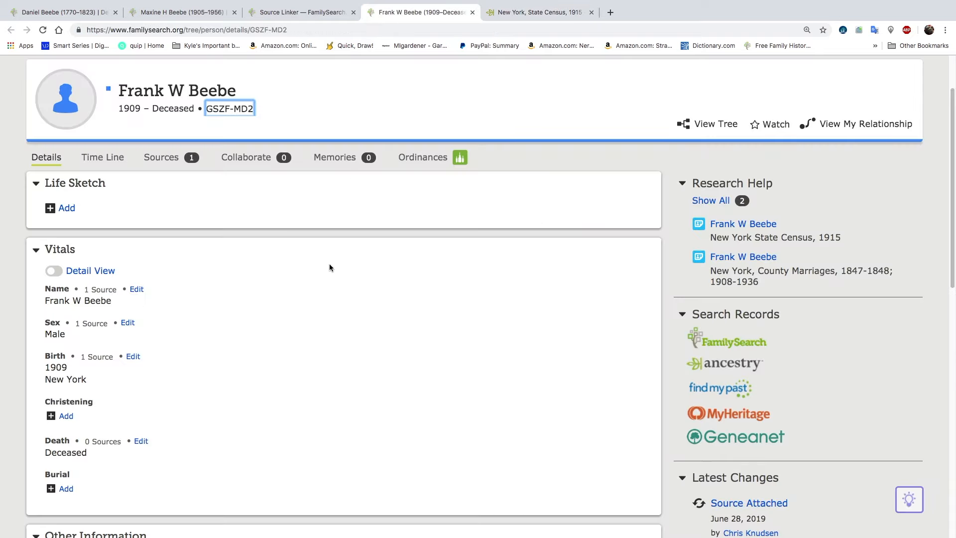
pyautogui.scroll(-8, 329, 265)
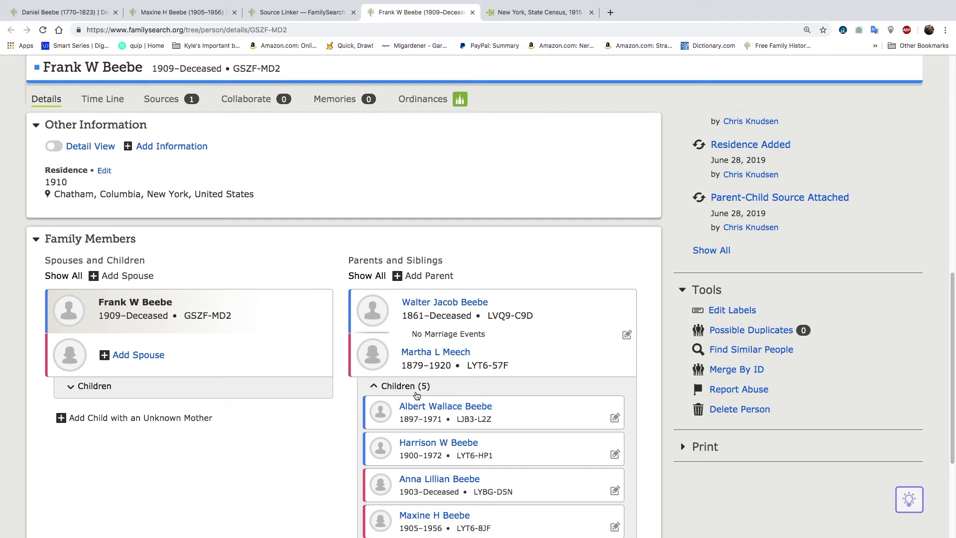
pyautogui.scroll(-1, 423, 427)
pyautogui.scroll(-2, 422, 431)
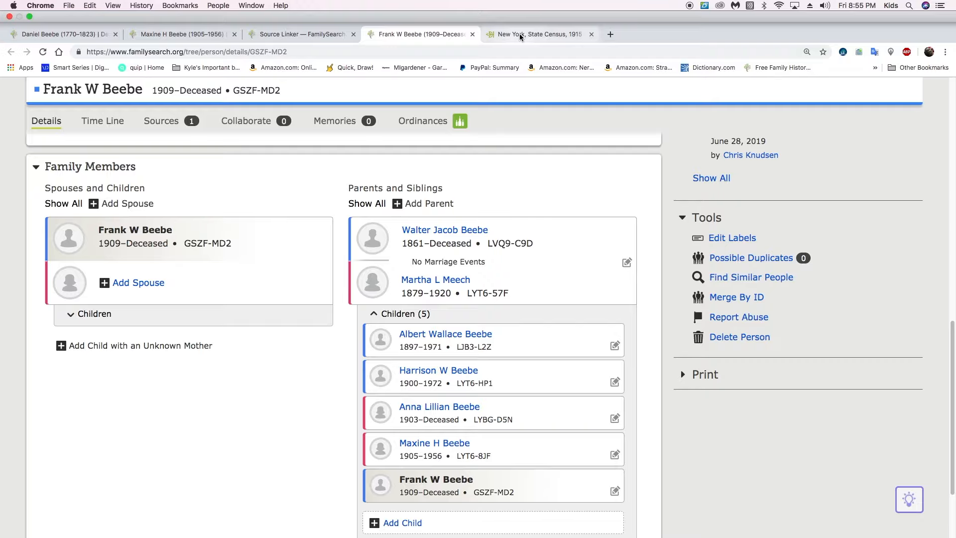
pyautogui.click(520, 12)
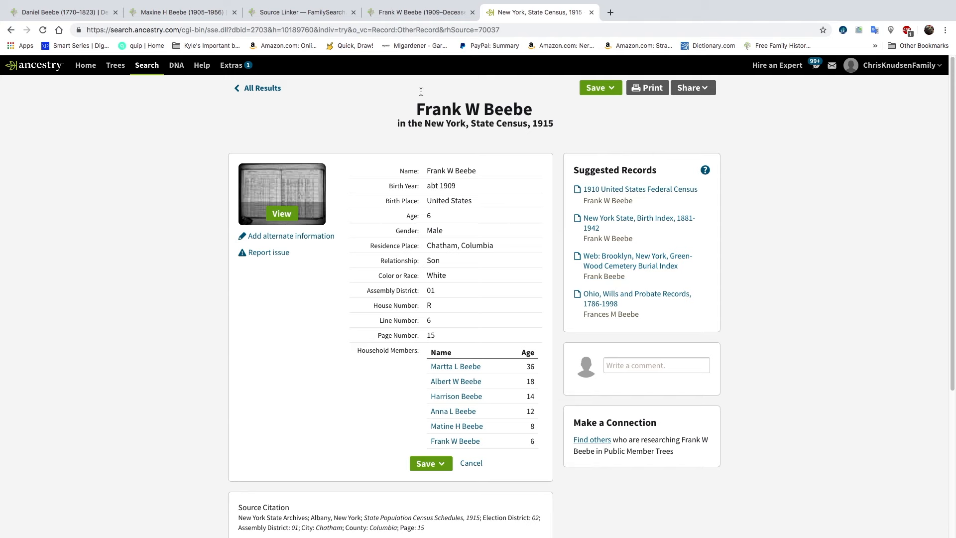
pyautogui.click(415, 12)
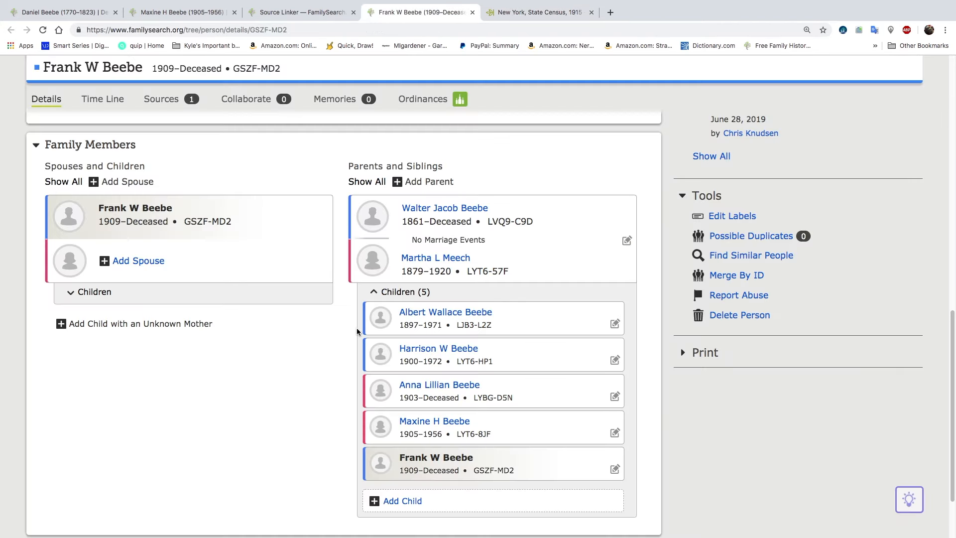
pyautogui.scroll(6, 386, 327)
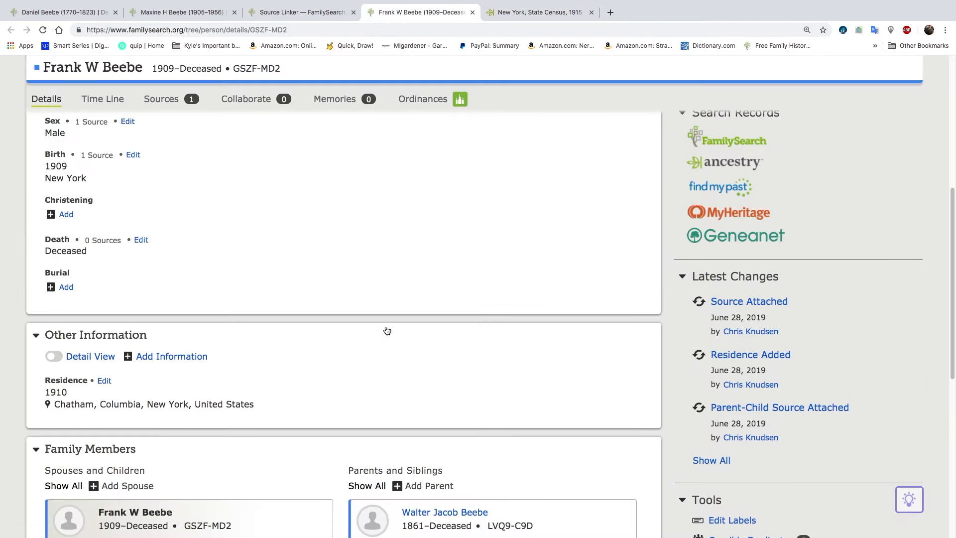
pyautogui.scroll(1, 385, 327)
pyautogui.click(512, 15)
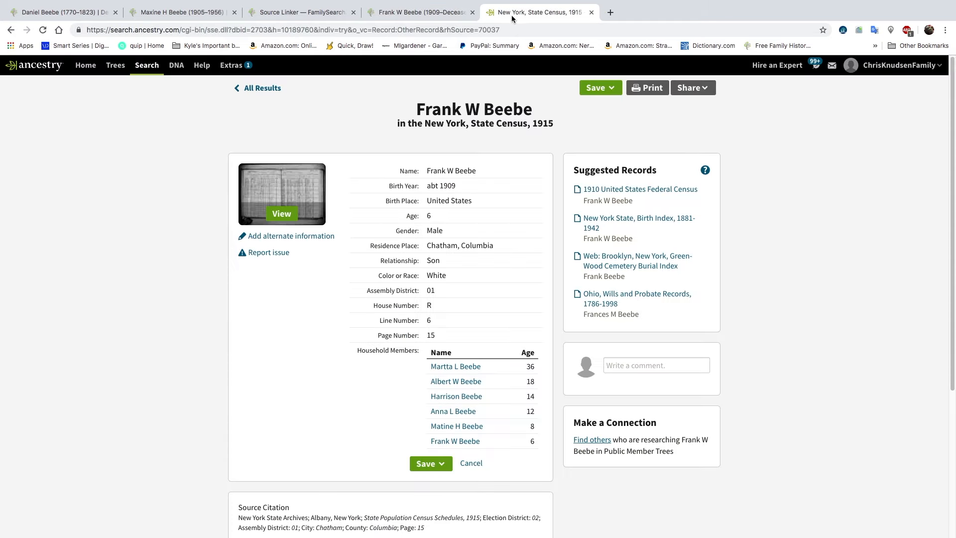
pyautogui.click(439, 14)
pyautogui.scroll(3, 208, 202)
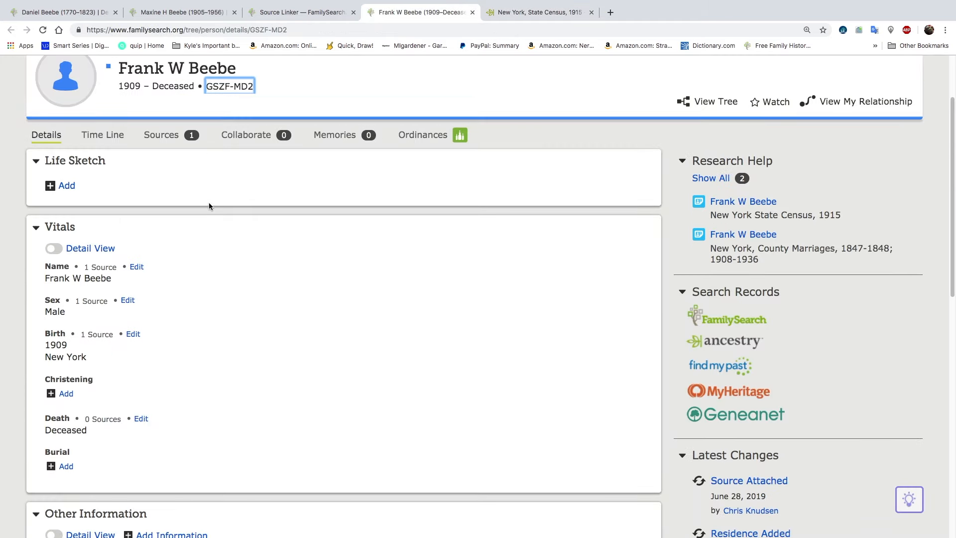
# Check the New York State, Birth Index, 1881-1942 entry among the son's FamilySearch sources, including its notes and attachment reason
pyautogui.click(158, 139)
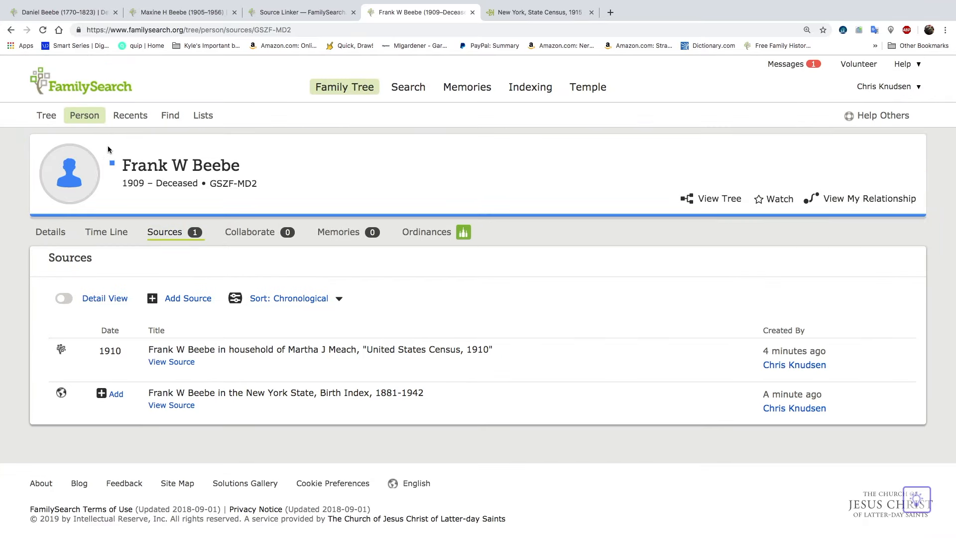
pyautogui.click(187, 397)
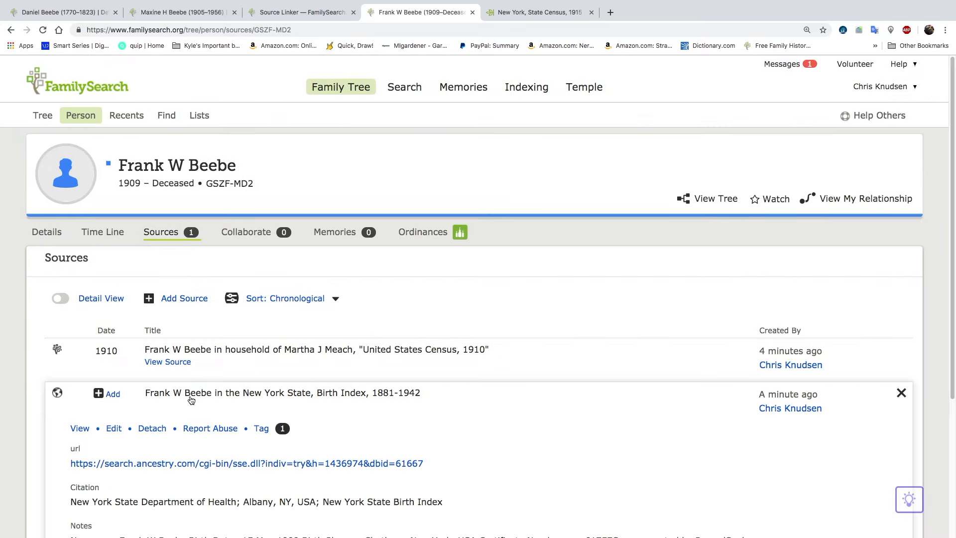
pyautogui.scroll(-2, 312, 432)
pyautogui.scroll(-2, 311, 432)
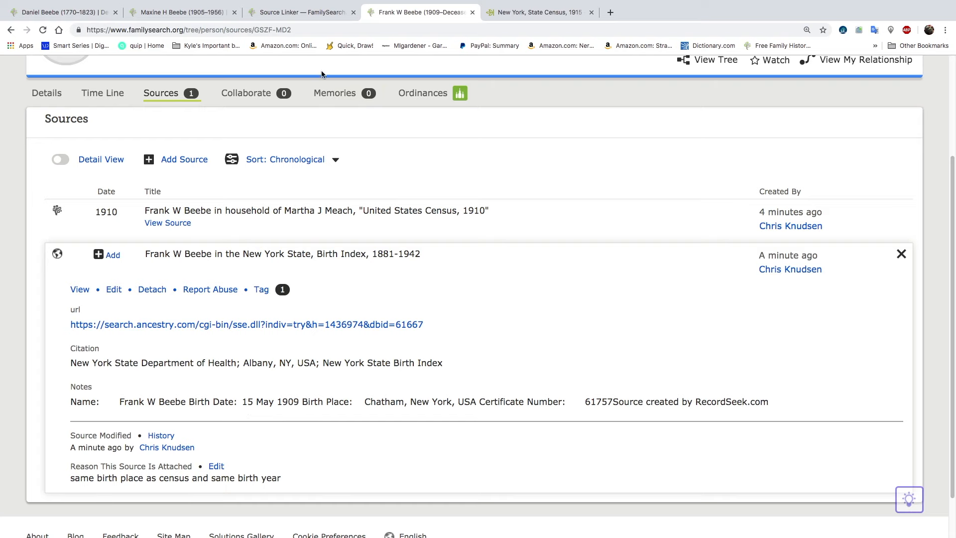
pyautogui.click(306, 13)
pyautogui.click(391, 13)
# Complete the son's date of birth in his vitals with the day and month from the birth index, using the standardized date
pyautogui.click(64, 89)
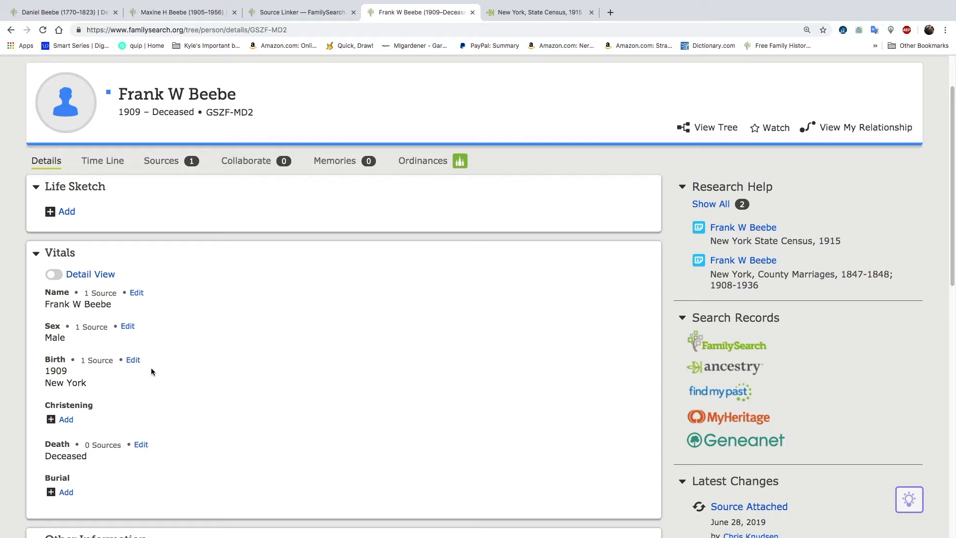
pyautogui.click(138, 361)
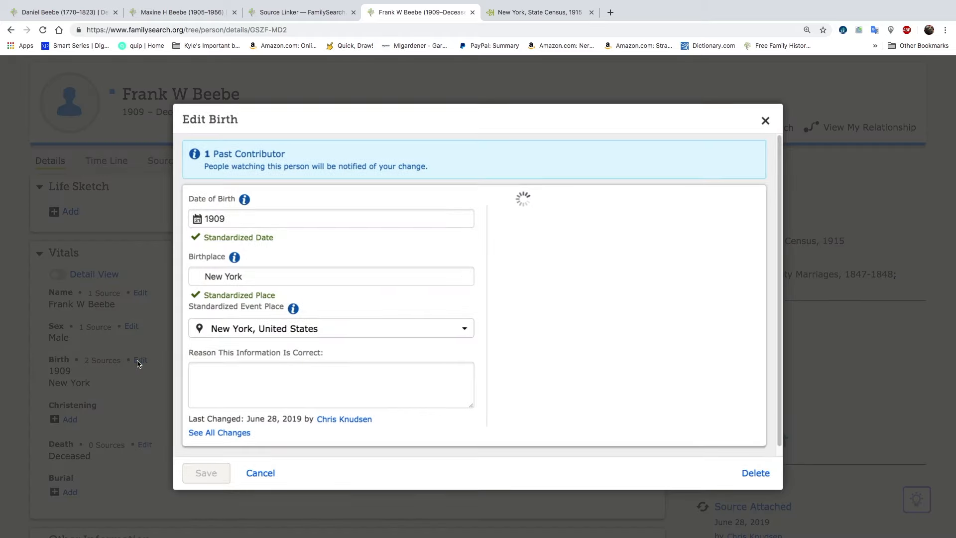
pyautogui.click(204, 213)
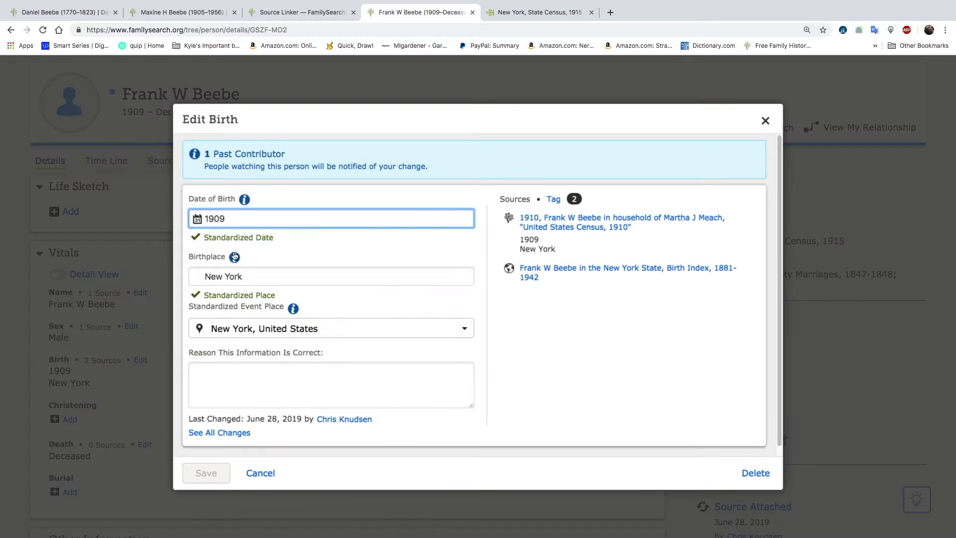
pyautogui.write('15 ma')
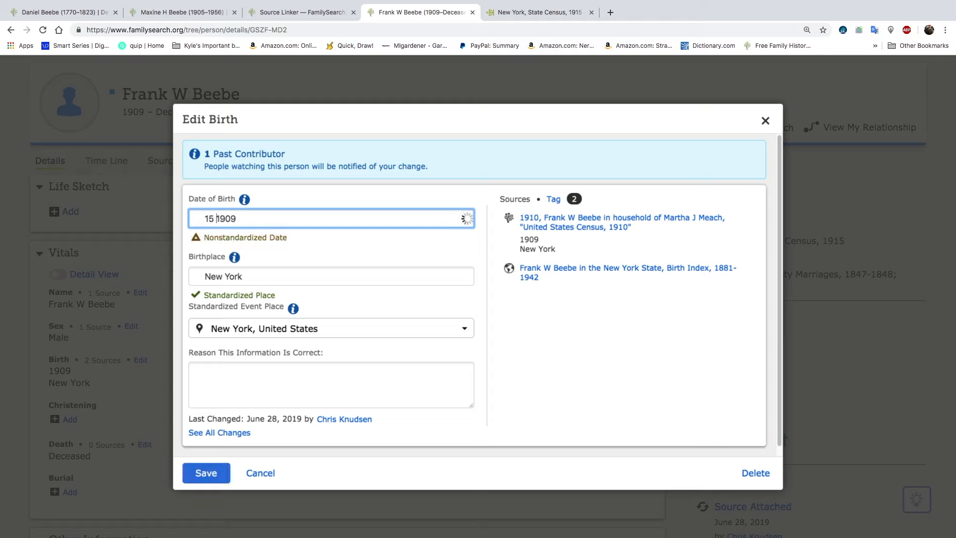
pyautogui.write('y')
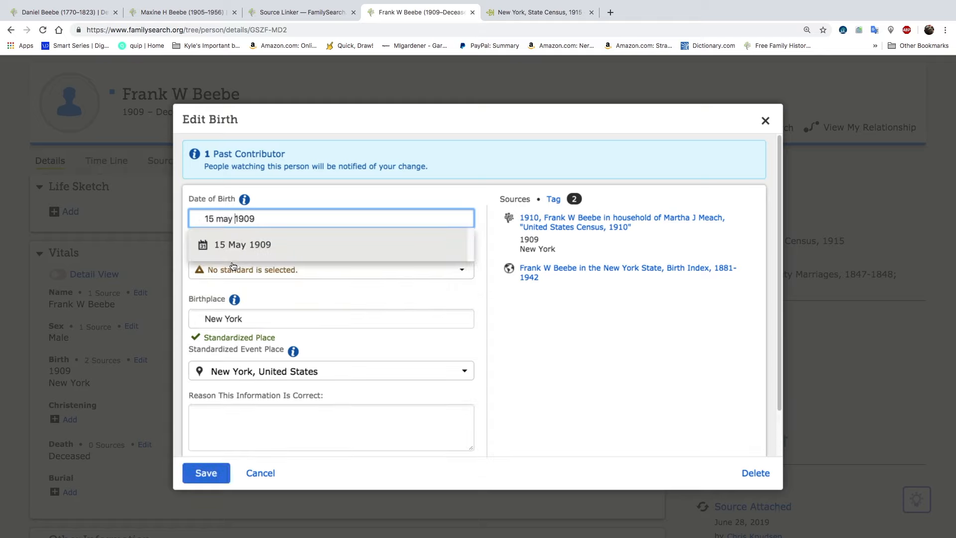
pyautogui.doubleClick(232, 253)
# Set the son's birthplace to the town of Chatham, Columbia, New York, United States, and save the updated birth details
pyautogui.click(202, 274)
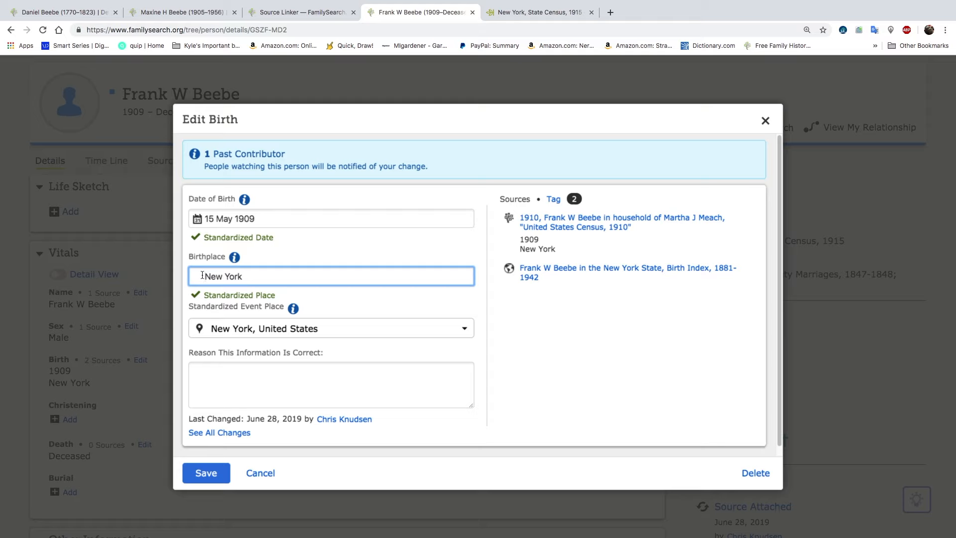
pyautogui.write('chatt')
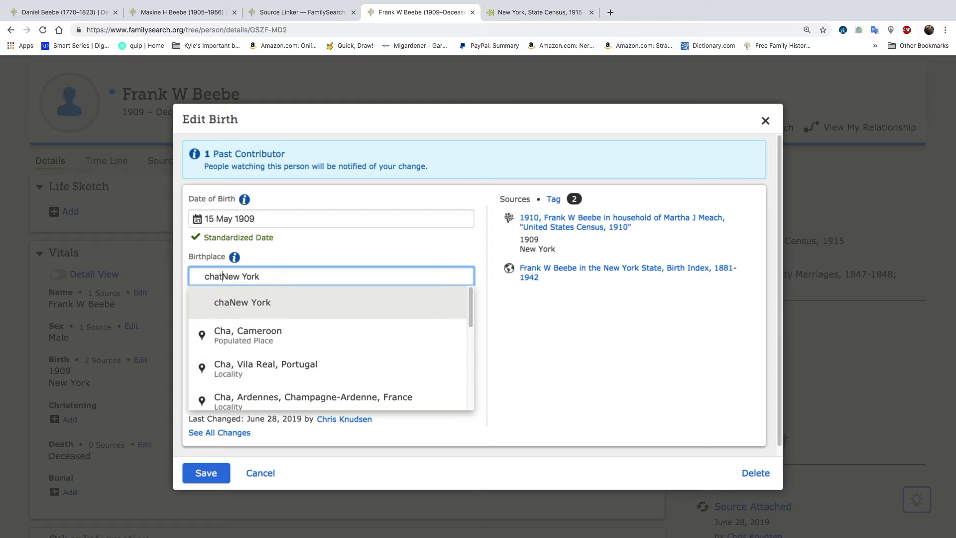
pyautogui.write('ham,')
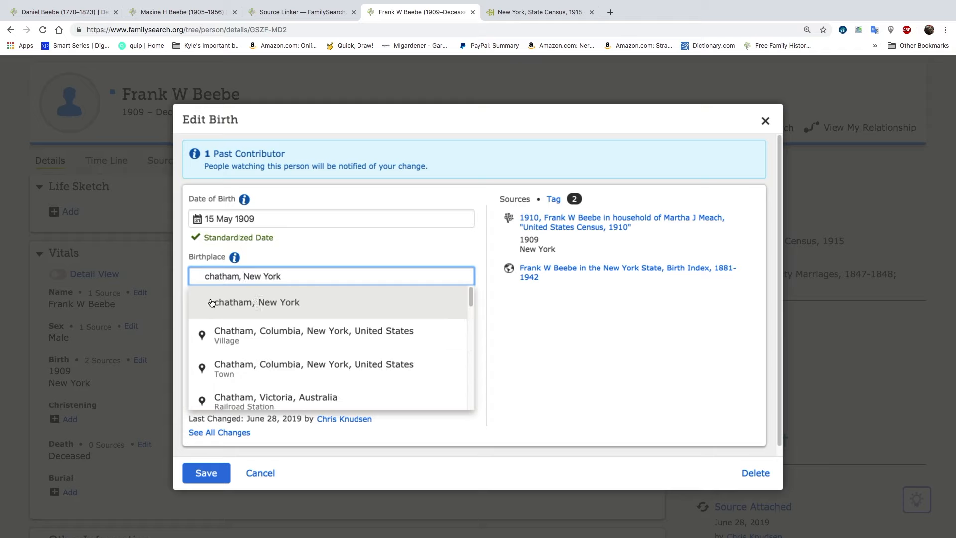
pyautogui.click(256, 366)
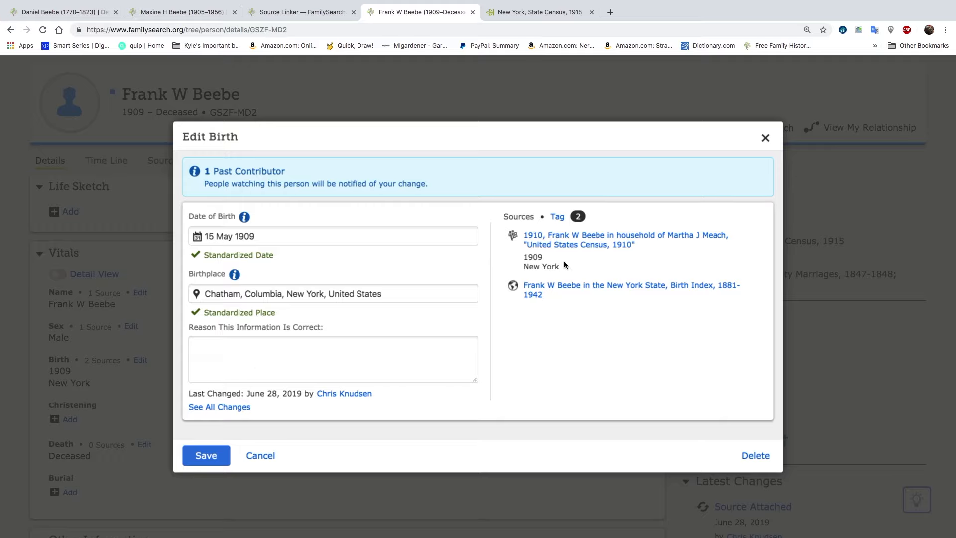
pyautogui.click(213, 453)
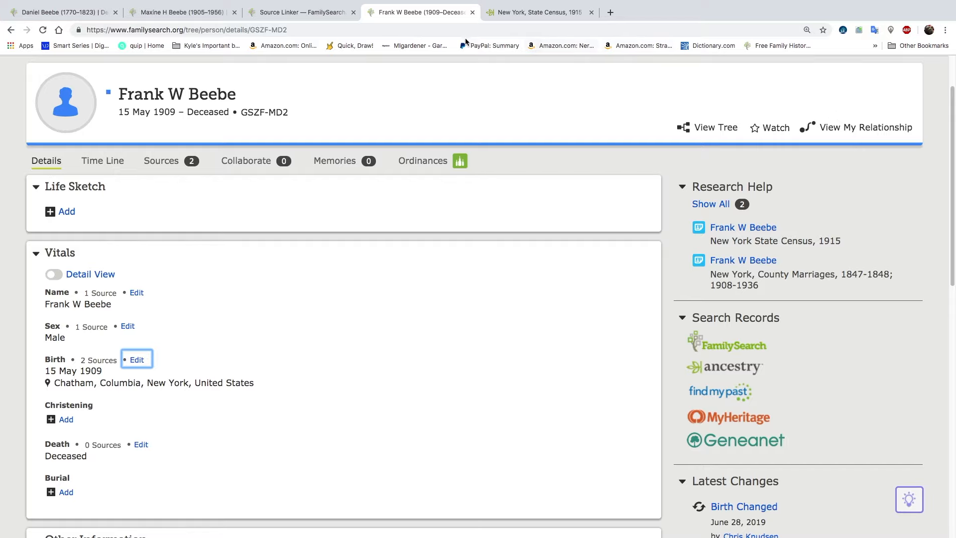
# Trace the son's line of descent in the relationship chart up to the shared ancestors, and close the chart
pyautogui.click(867, 130)
pyautogui.moveTo(575, 221); pyautogui.dragTo(560, 350)
pyautogui.moveTo(581, 250)
pyautogui.mouseDown()
pyautogui.moveTo(572, 337)
pyautogui.moveTo(602, 354)
pyautogui.moveTo(603, 371)
pyautogui.mouseUp()
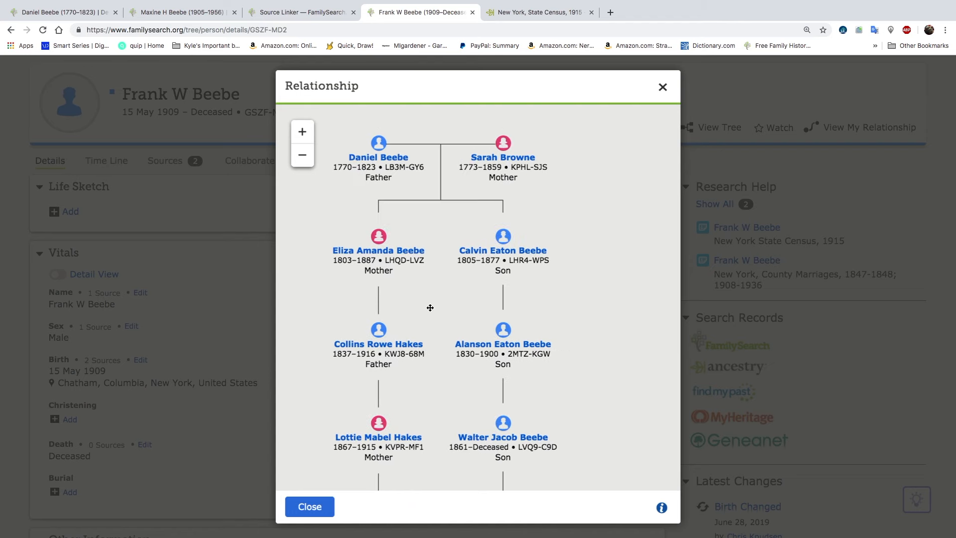
pyautogui.click(662, 88)
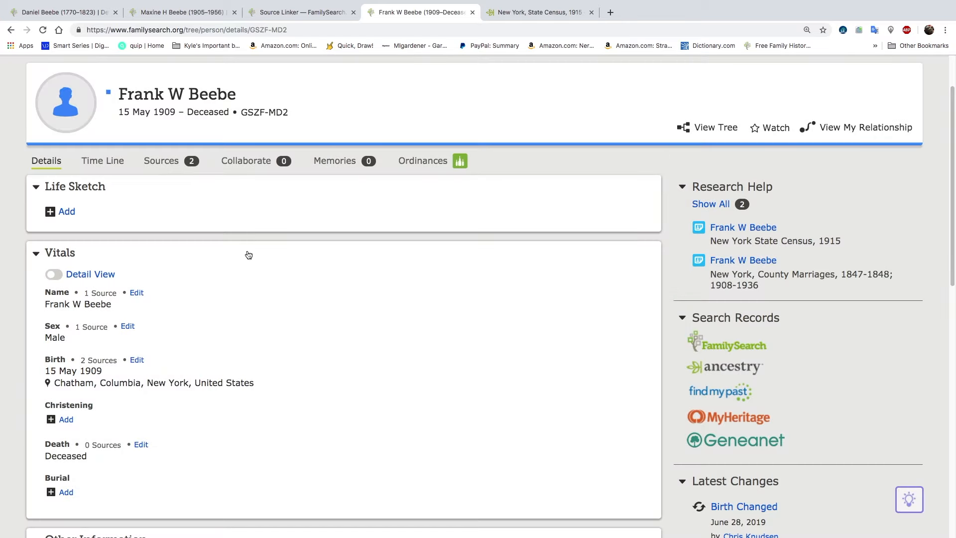
# Open the father's record from the son's family members and check the status of his temple ordinances, including the sealing to spouse
pyautogui.scroll(-6, 212, 302)
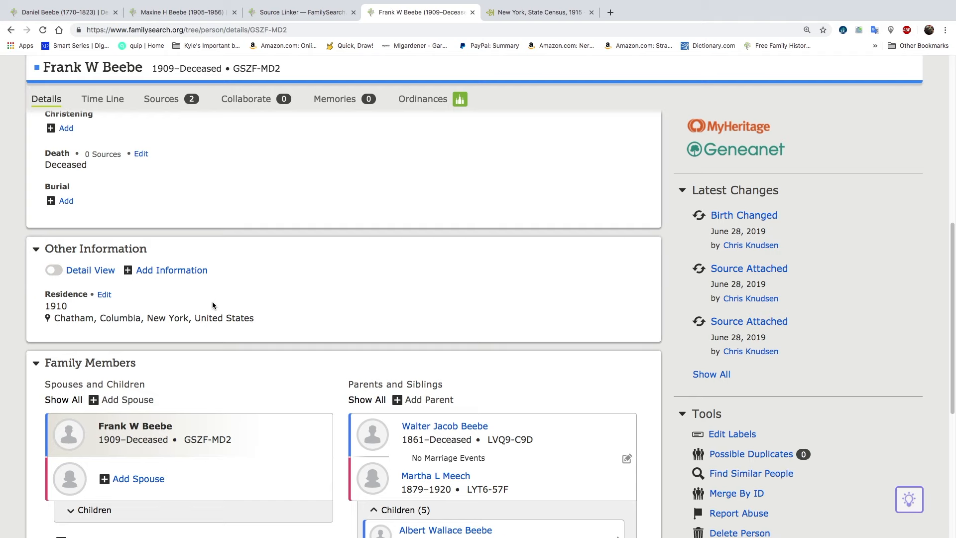
pyautogui.scroll(5, 212, 302)
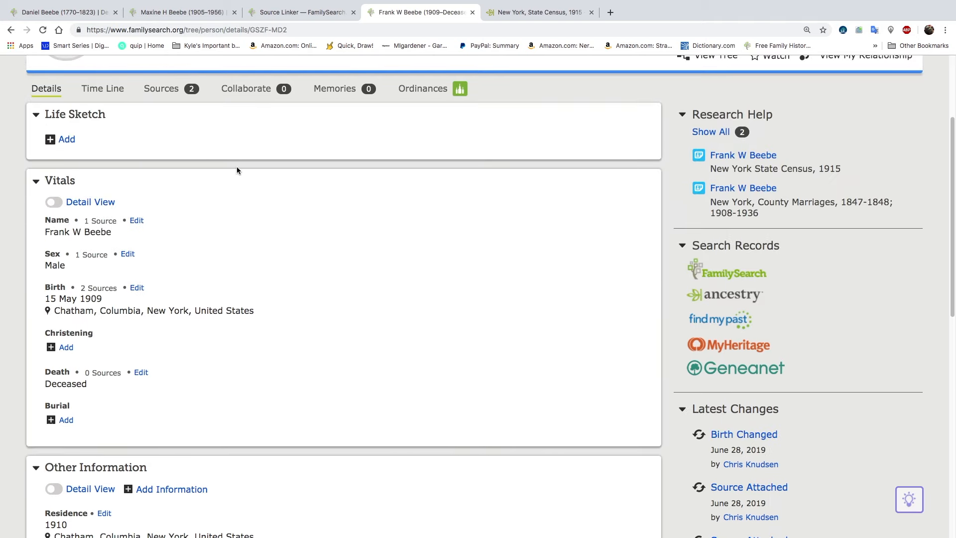
pyautogui.scroll(-6, 240, 329)
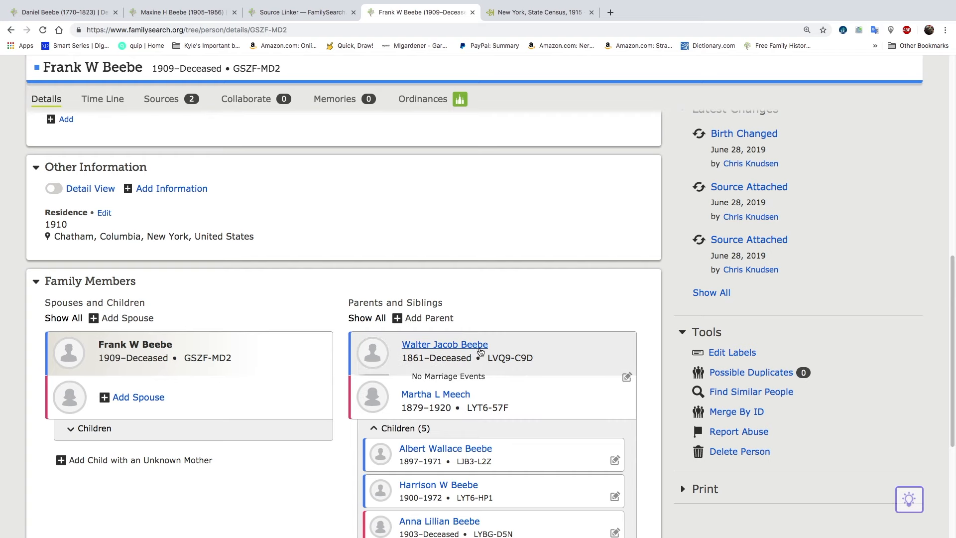
pyautogui.click(471, 349)
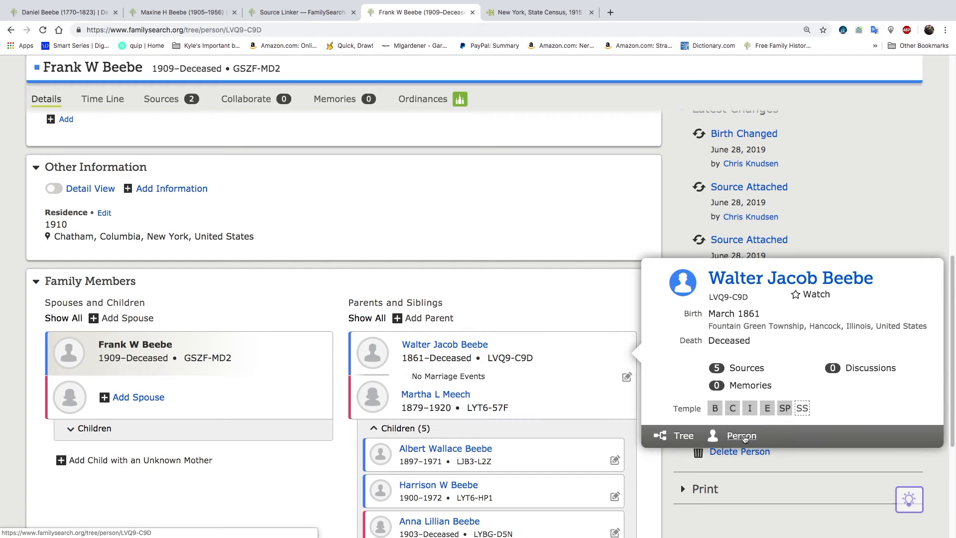
pyautogui.click(741, 436)
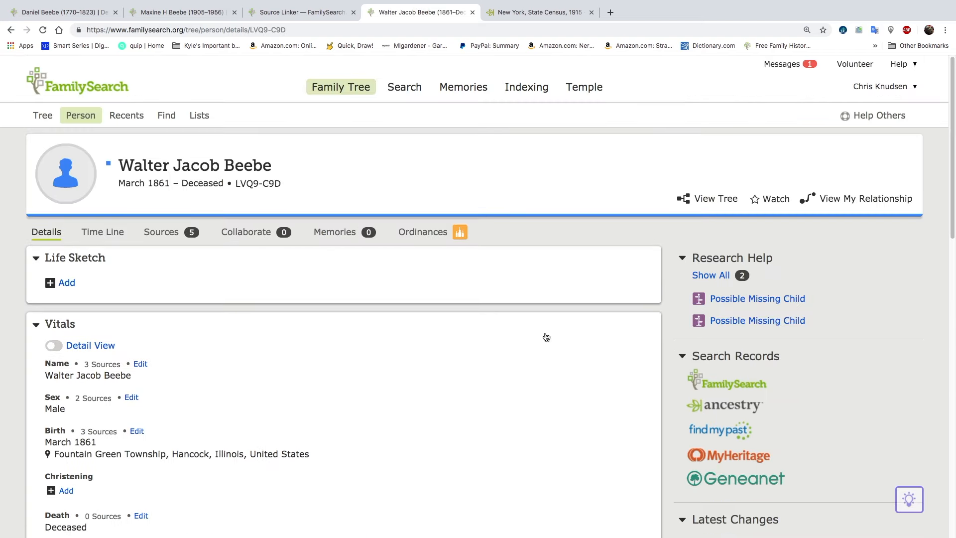
pyautogui.scroll(-14, 428, 395)
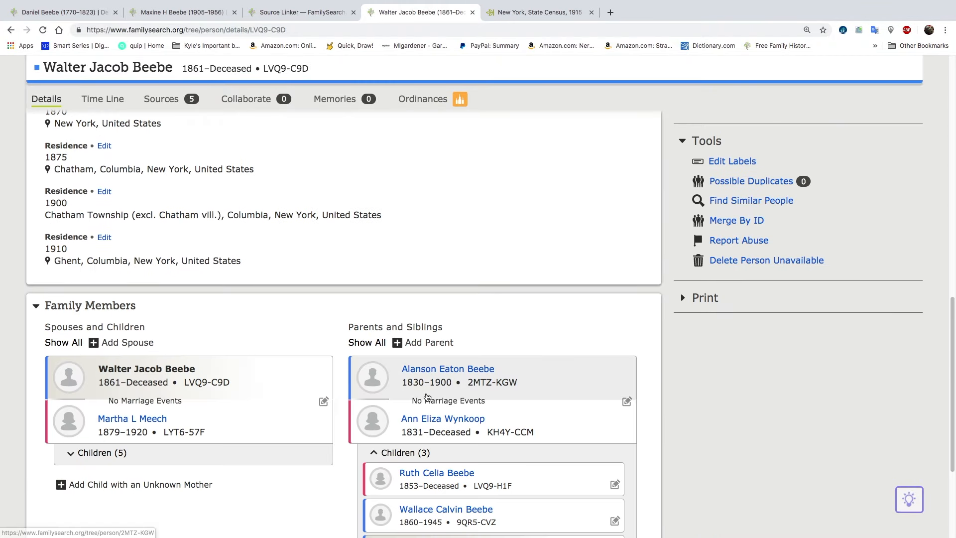
pyautogui.scroll(4, 427, 396)
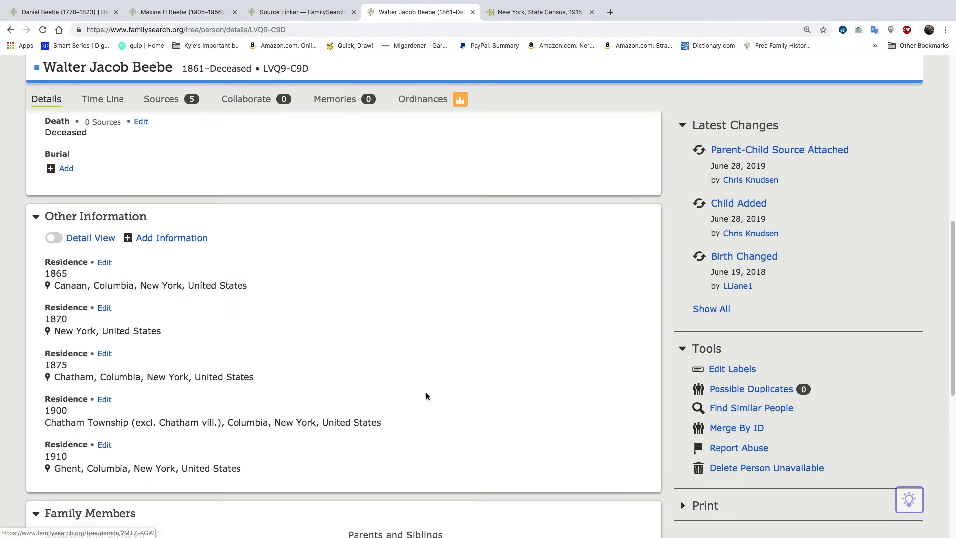
pyautogui.click(421, 108)
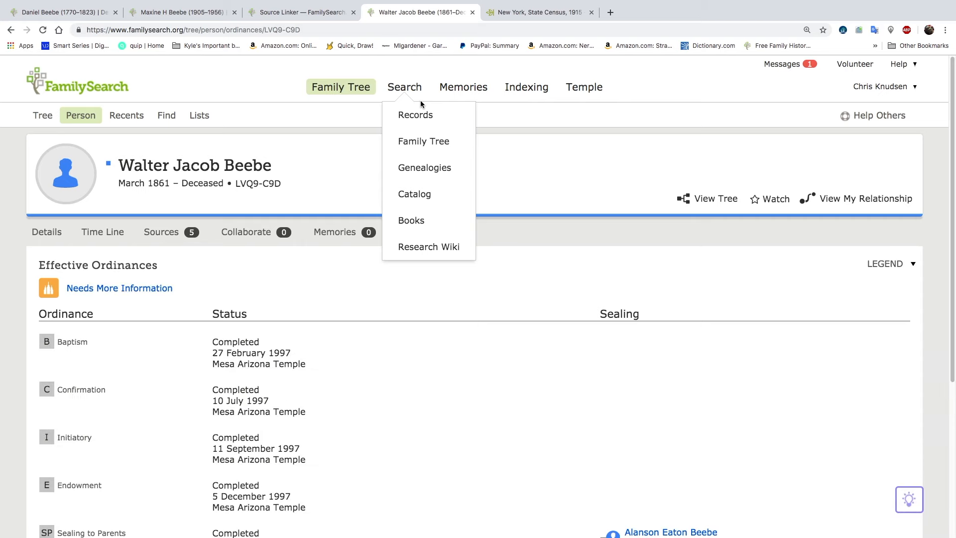
pyautogui.scroll(-4, 437, 331)
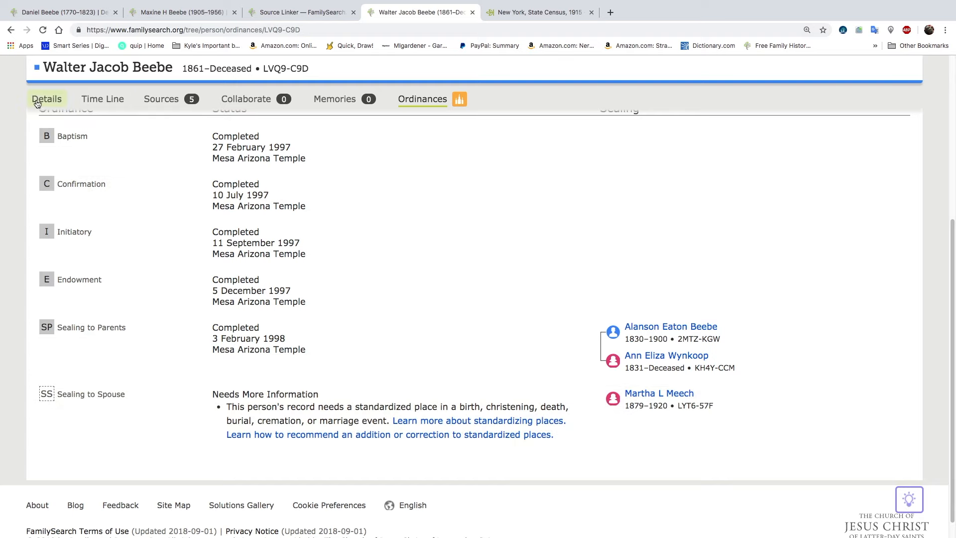
# Open the mother's record from the father's family members, standardize her birthplace as New York, United States, and save without changing the reason
pyautogui.click(39, 102)
pyautogui.scroll(5, 204, 328)
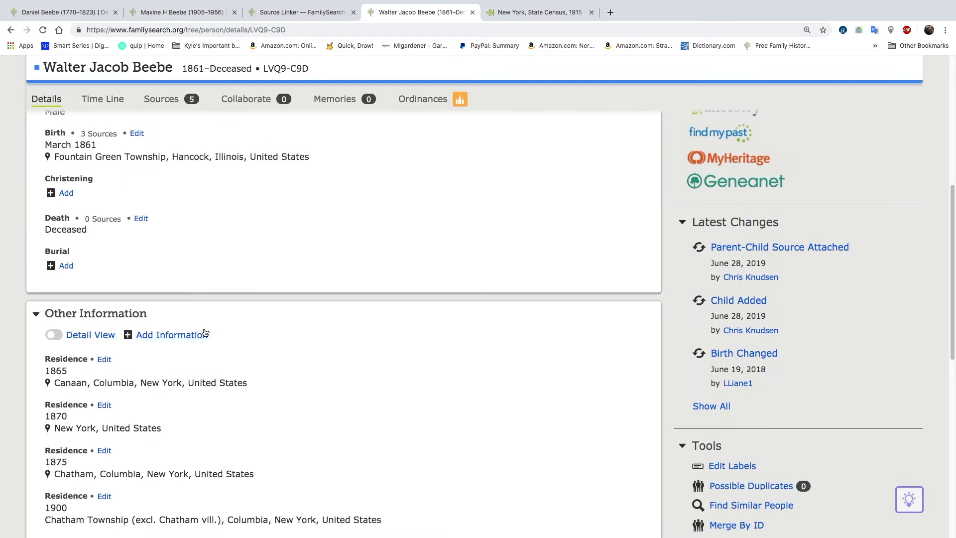
pyautogui.scroll(-10, 204, 331)
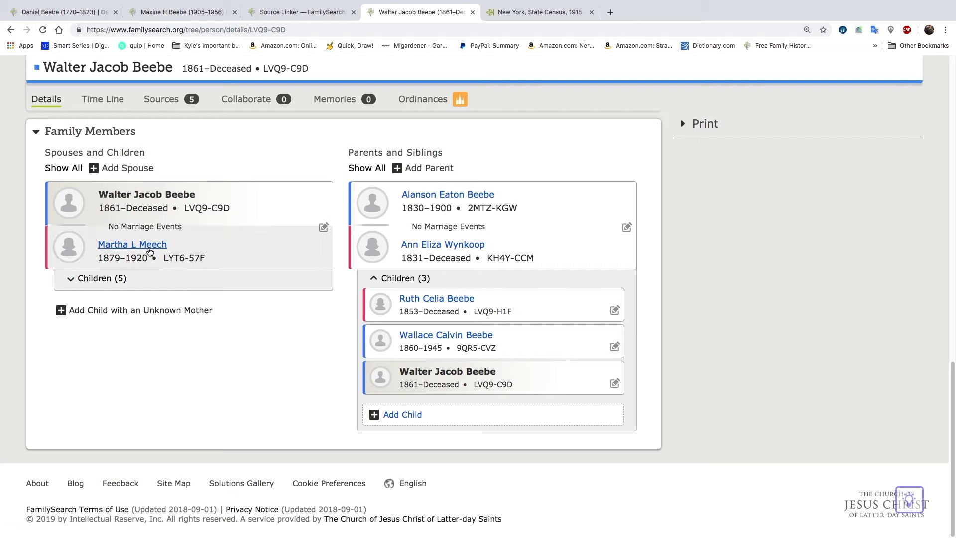
pyautogui.click(150, 247)
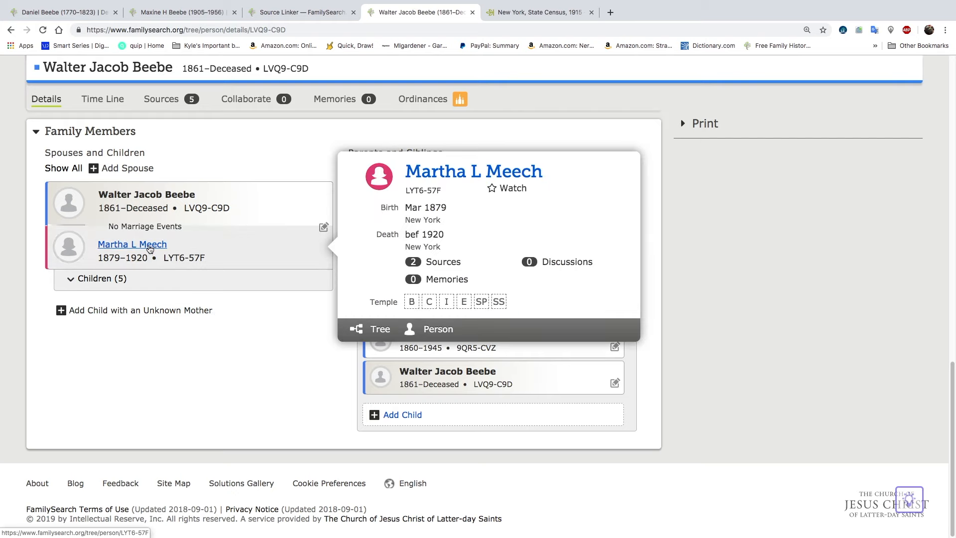
pyautogui.click(440, 330)
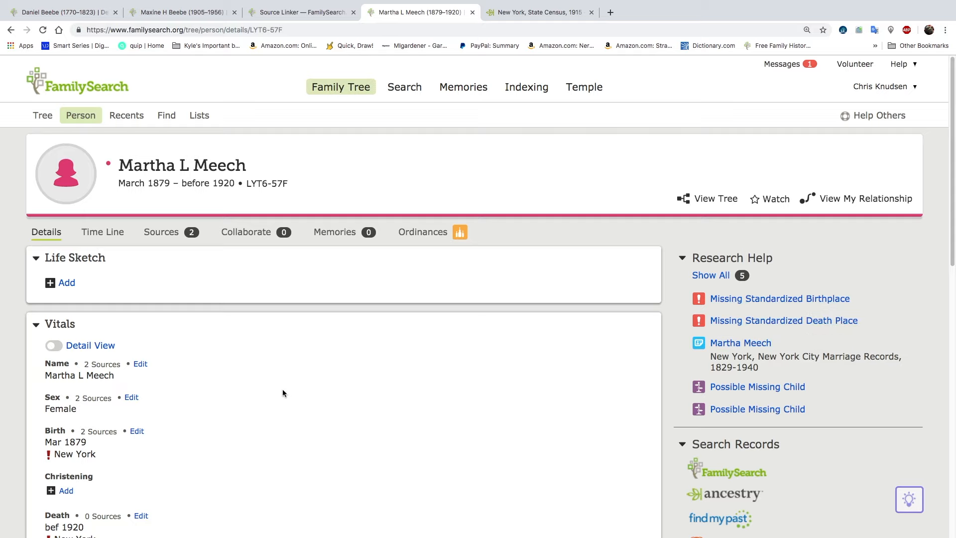
pyautogui.scroll(-2, 282, 393)
pyautogui.click(141, 359)
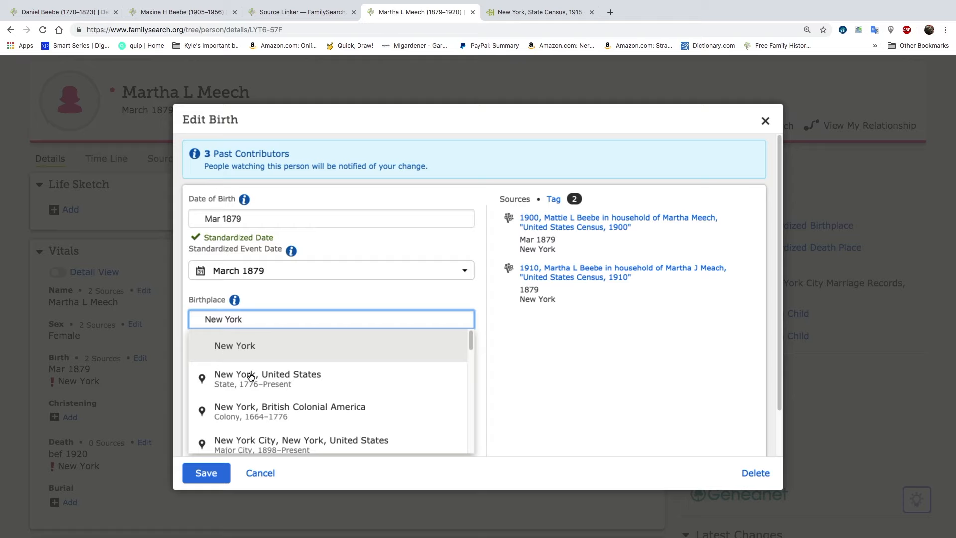
pyautogui.click(251, 377)
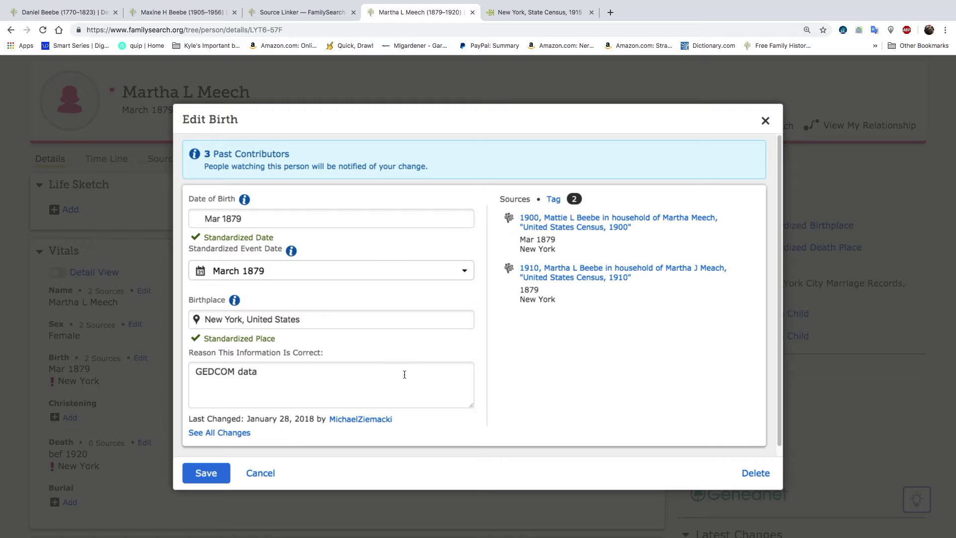
pyautogui.click(214, 477)
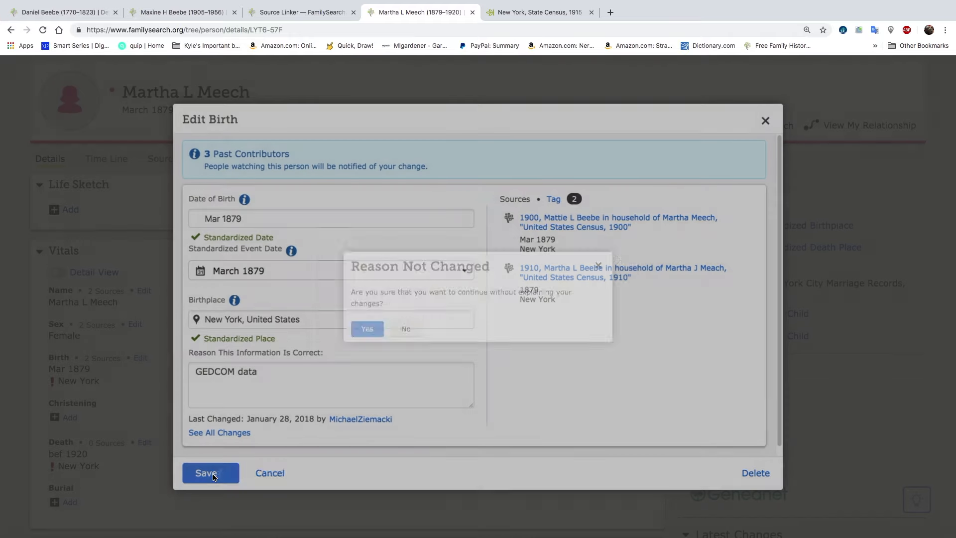
pyautogui.click(345, 338)
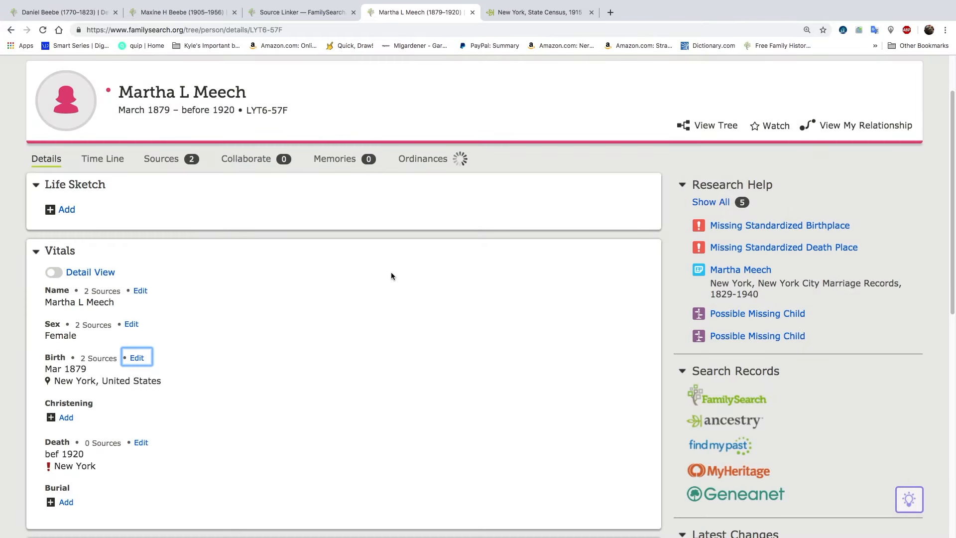
# Examine the mother's vitals and read her New York City marriage record hint, covering the bride, groom, marriage event and both sets of parents
pyautogui.scroll(-4, 391, 276)
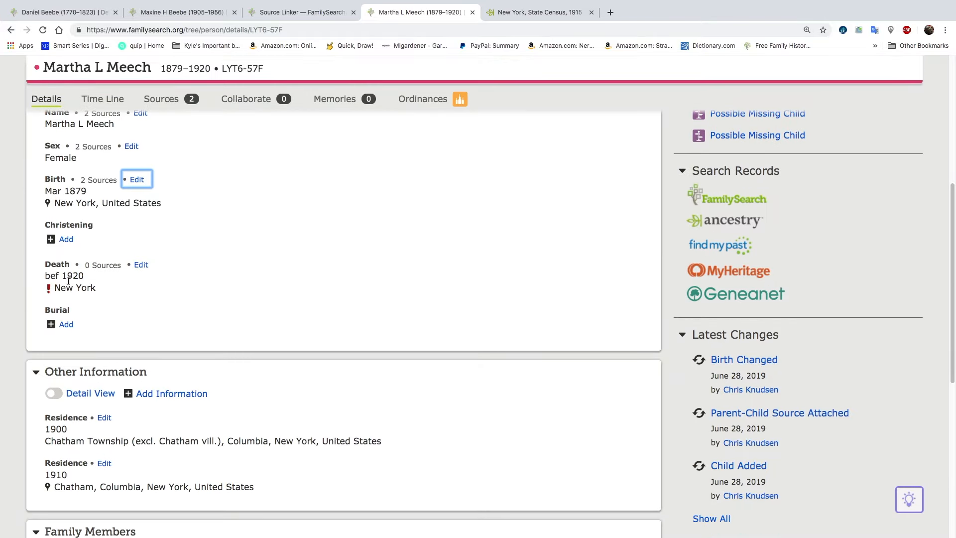
pyautogui.scroll(3, 309, 302)
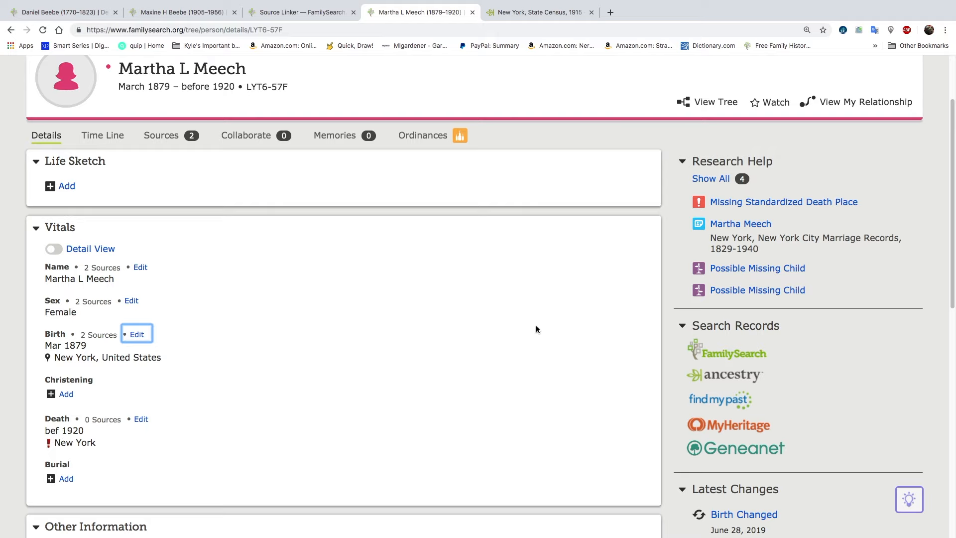
pyautogui.click(735, 225)
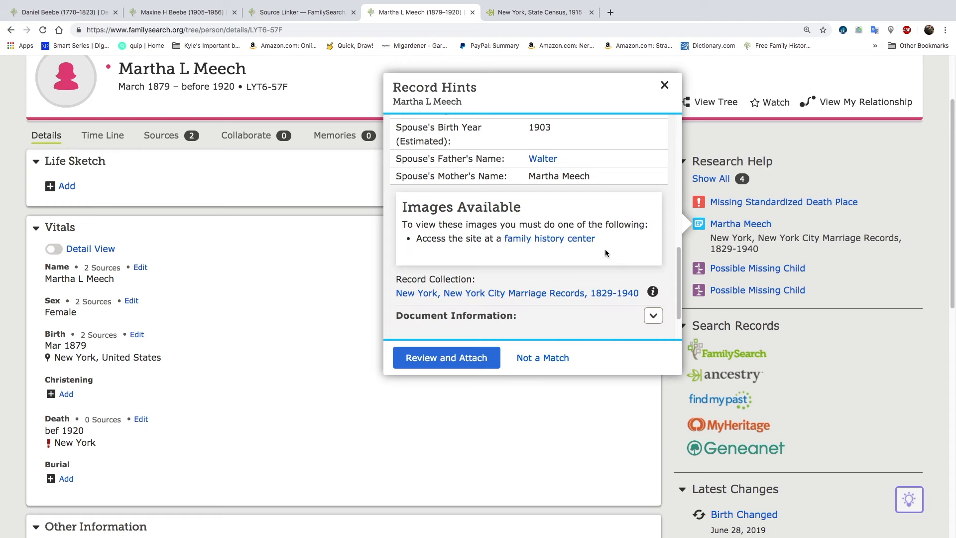
pyautogui.scroll(-2, 542, 270)
pyautogui.scroll(-2, 542, 272)
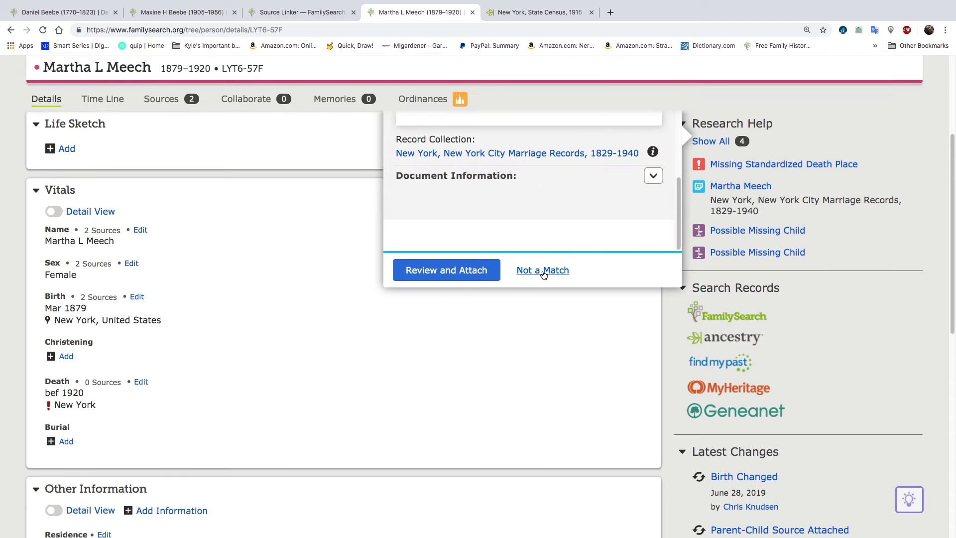
pyautogui.scroll(5, 544, 276)
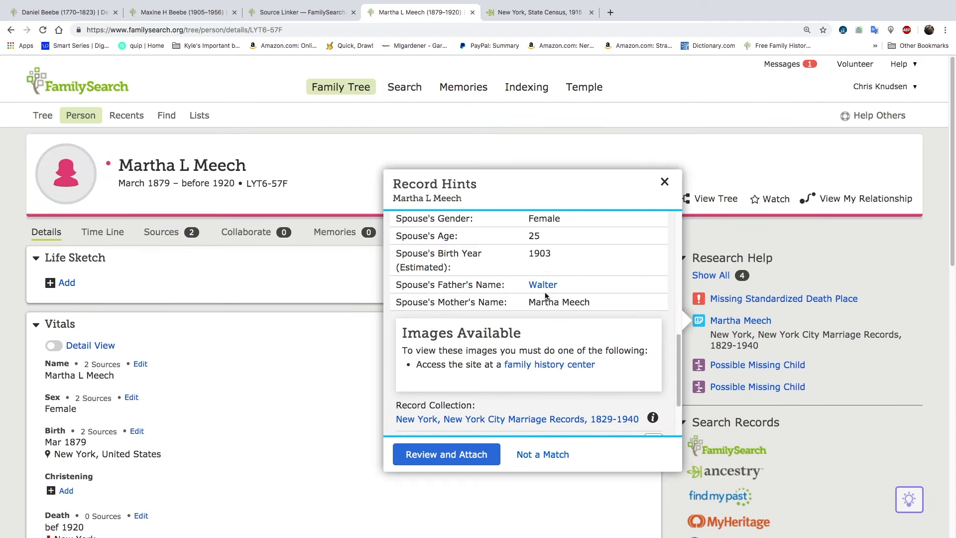
pyautogui.scroll(5, 544, 283)
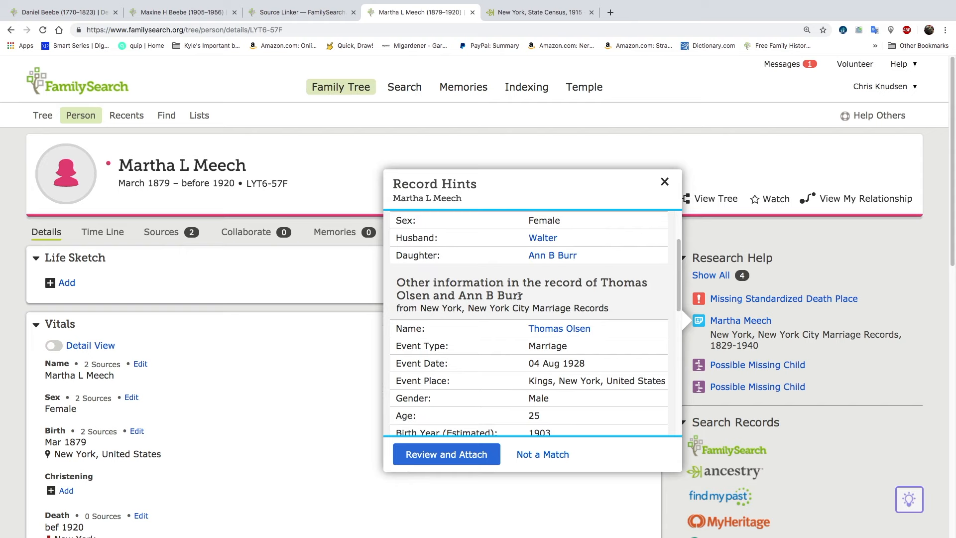
pyautogui.scroll(2, 519, 295)
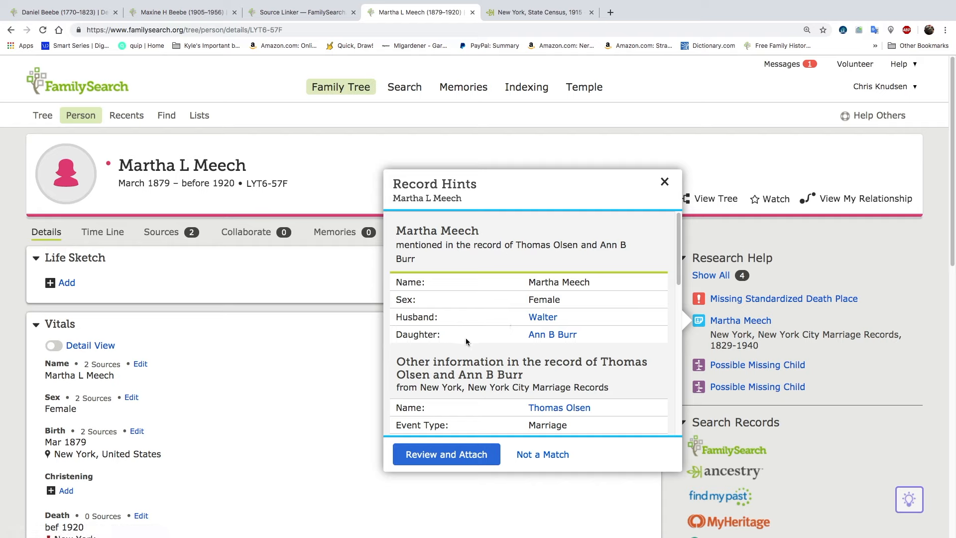
pyautogui.scroll(-2, 467, 342)
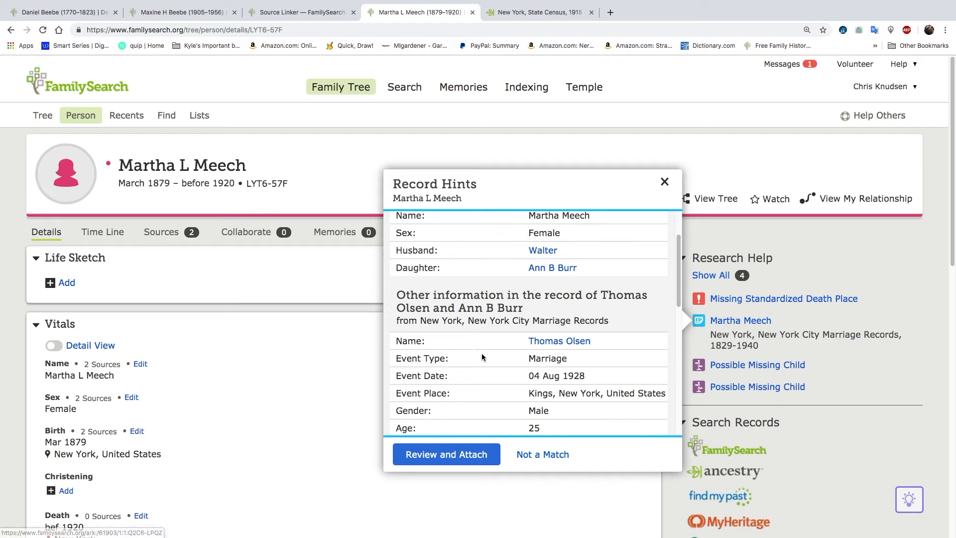
pyautogui.scroll(-3, 482, 353)
pyautogui.scroll(-1, 482, 356)
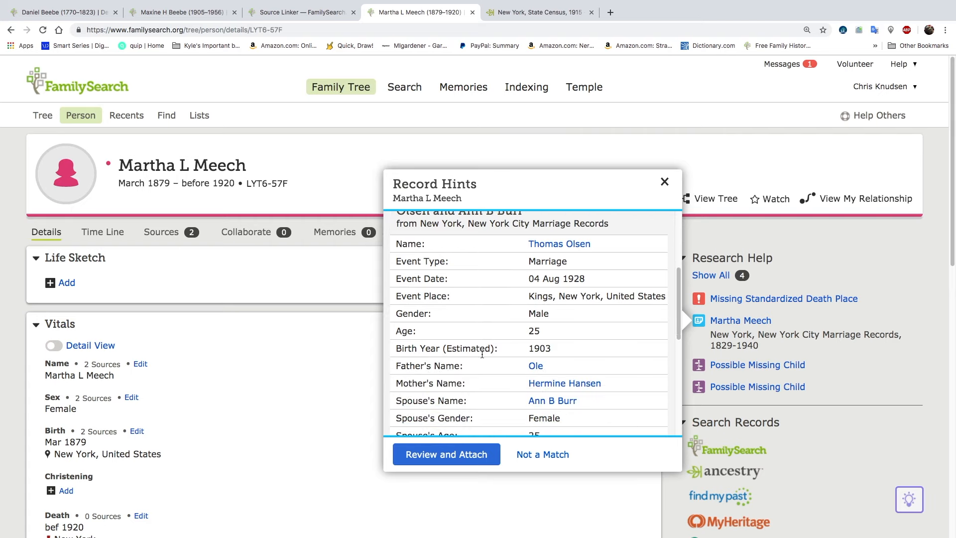
pyautogui.scroll(-4, 482, 354)
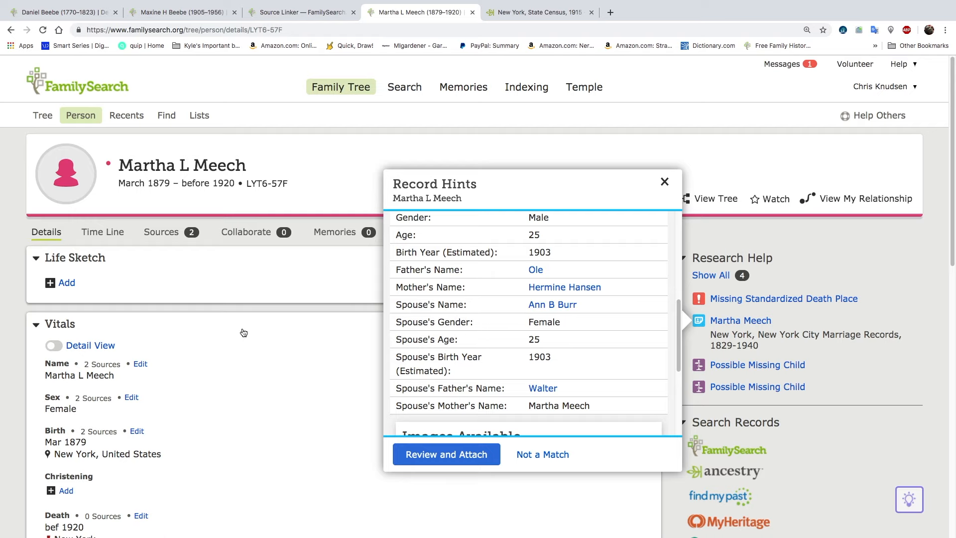
# Expand the mother's children in her family members and view the elder daughter's summary to compare it with the bride in the marriage record
pyautogui.scroll(-8, 277, 339)
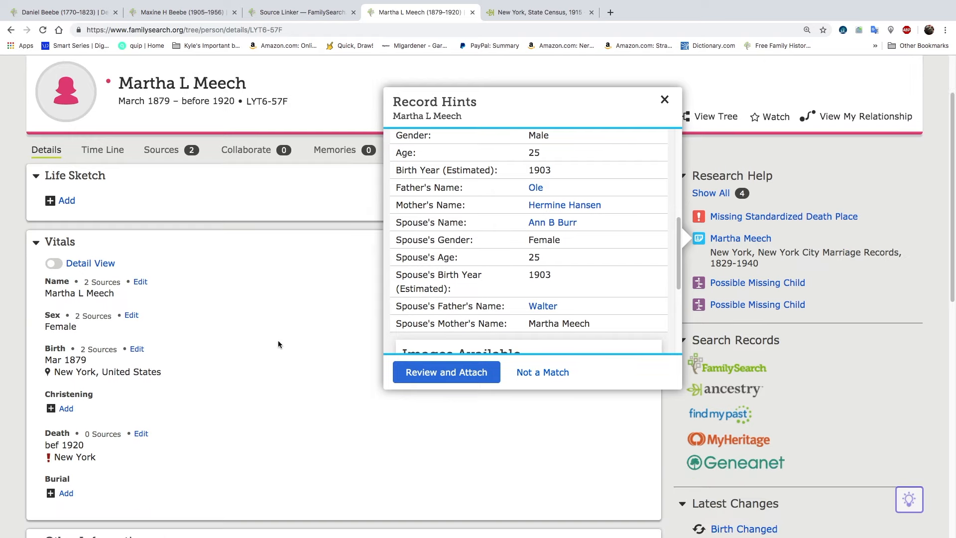
pyautogui.scroll(-2, 278, 343)
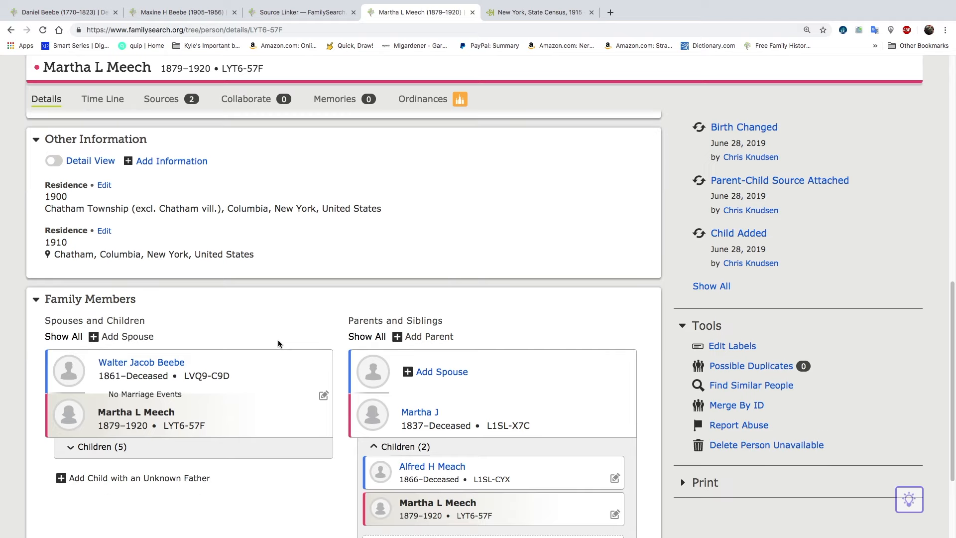
pyautogui.click(98, 447)
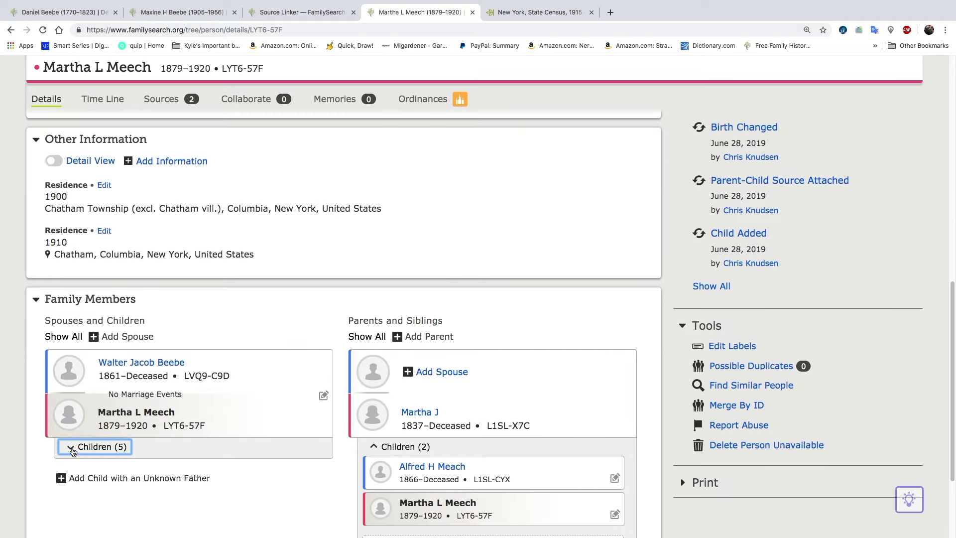
pyautogui.scroll(-3, 167, 393)
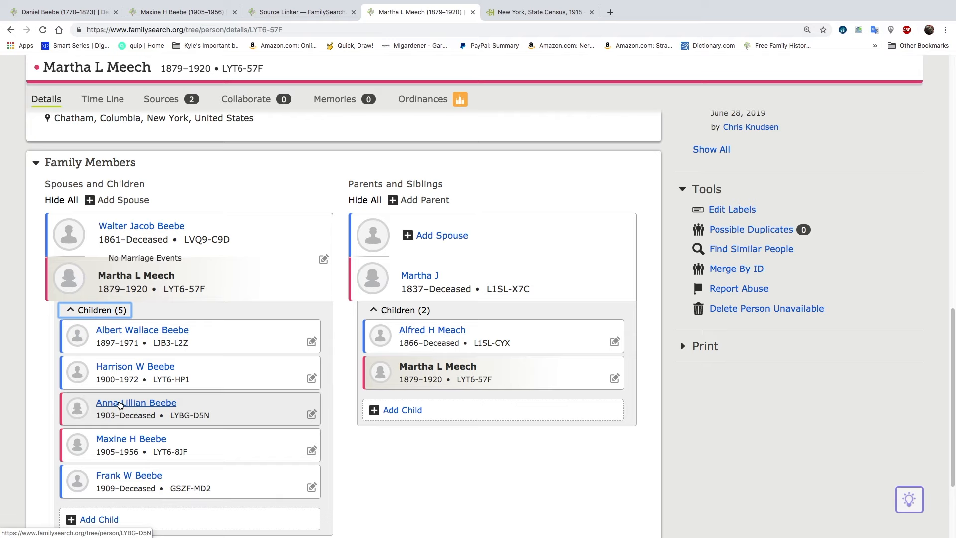
pyautogui.click(119, 404)
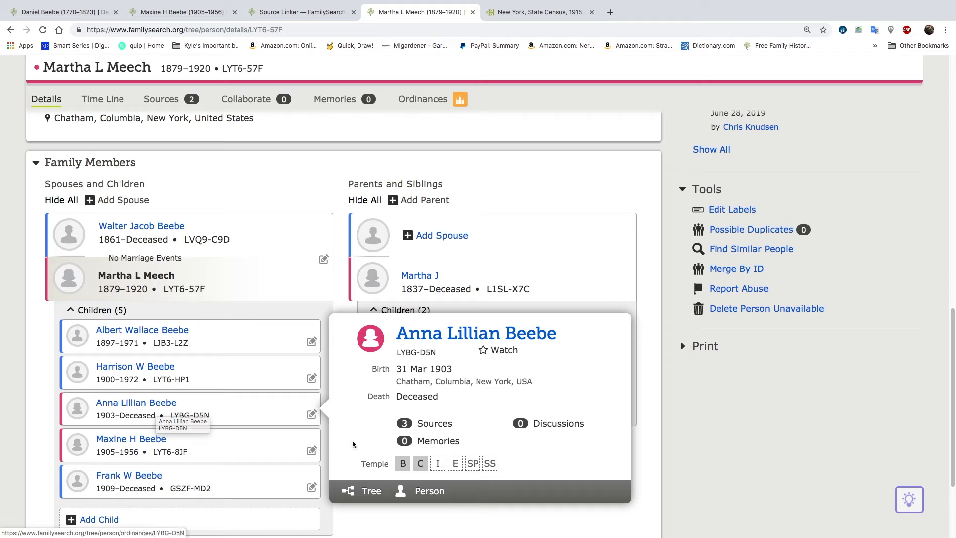
# Review the mother's New York City Marriage Records hint in the Source Linker and attach the record to her with no reason entered
pyautogui.scroll(15, 305, 378)
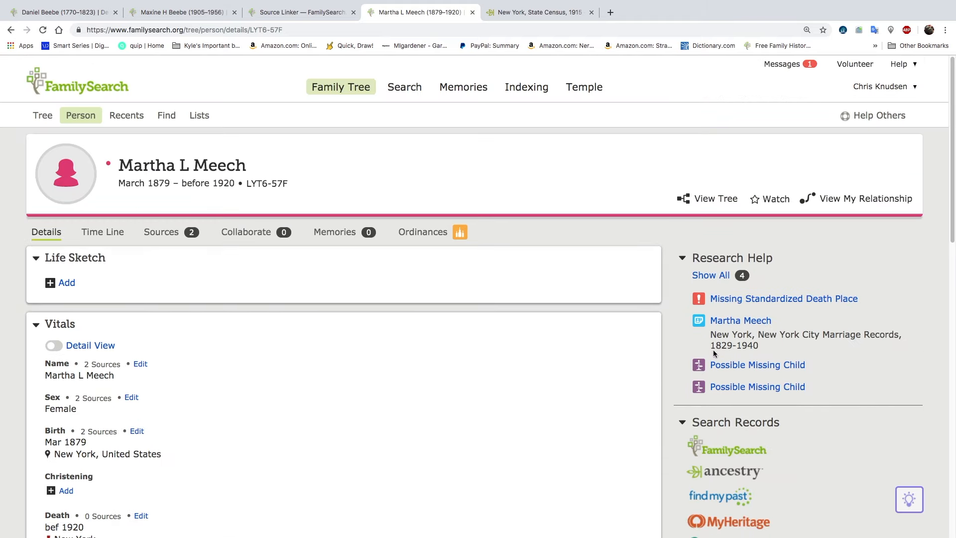
pyautogui.click(740, 321)
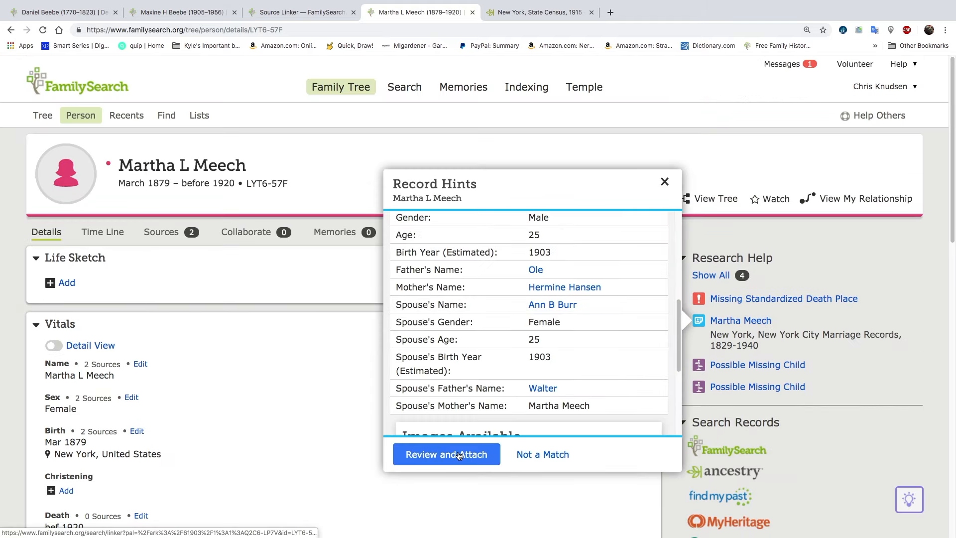
pyautogui.click(456, 455)
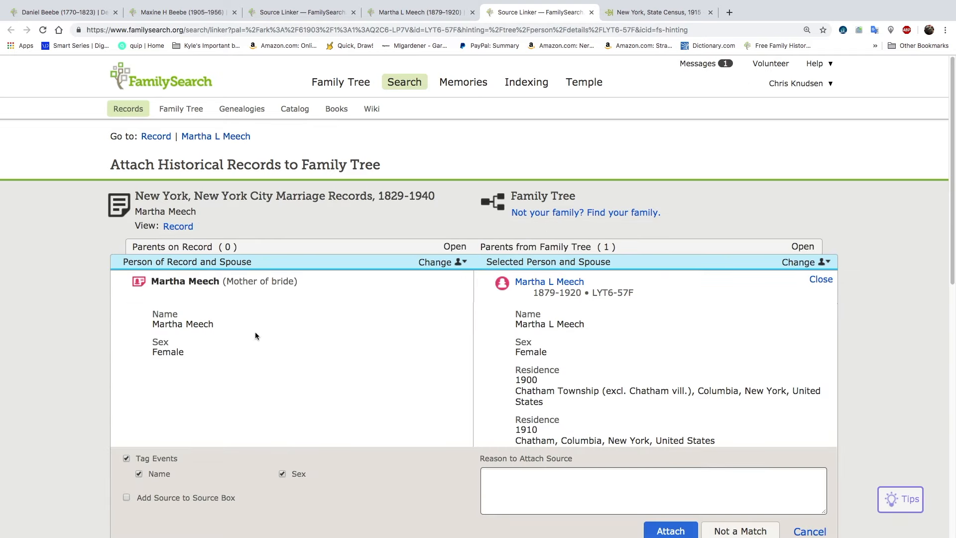
pyautogui.click(668, 530)
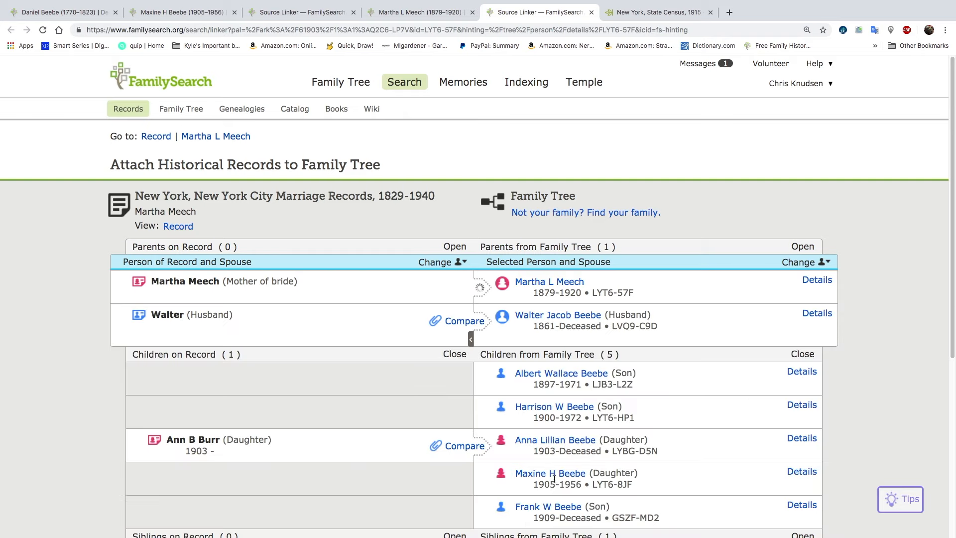
# Compare and attach the marriage record to the father and to the elder daughter listed as the bride
pyautogui.click(462, 323)
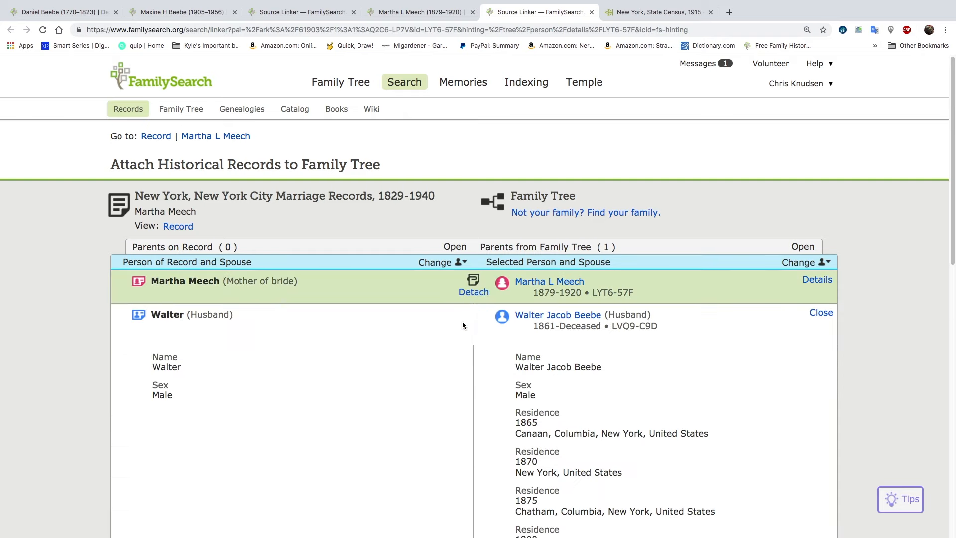
pyautogui.scroll(-5, 461, 369)
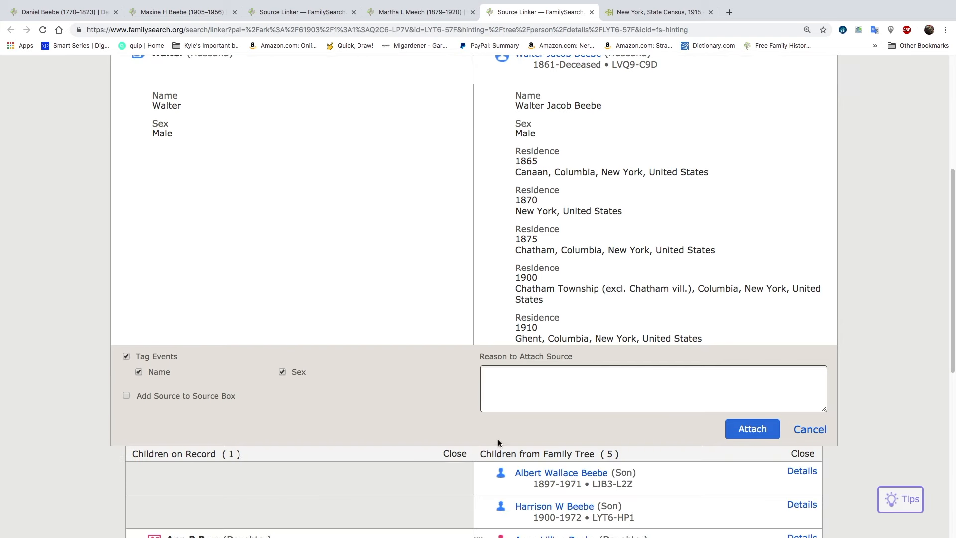
pyautogui.click(752, 429)
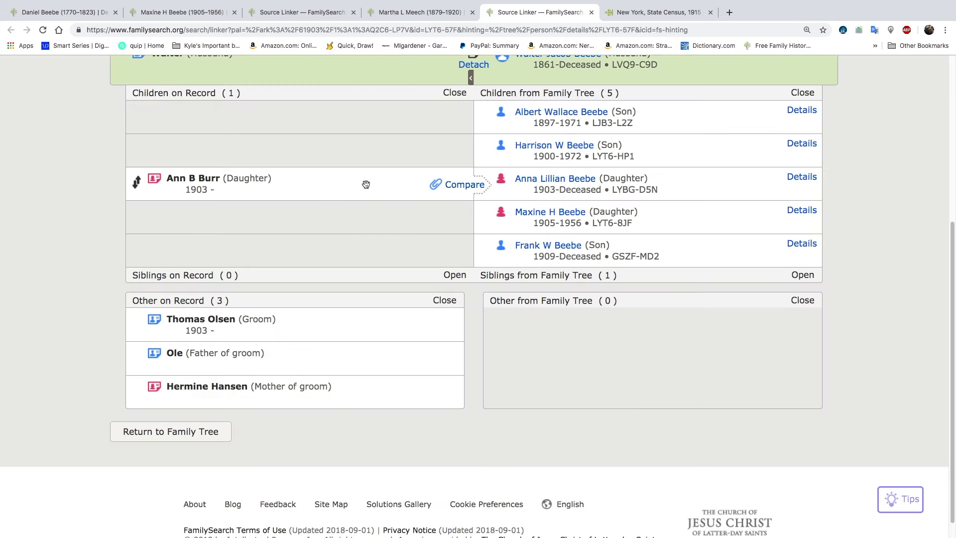
pyautogui.click(450, 184)
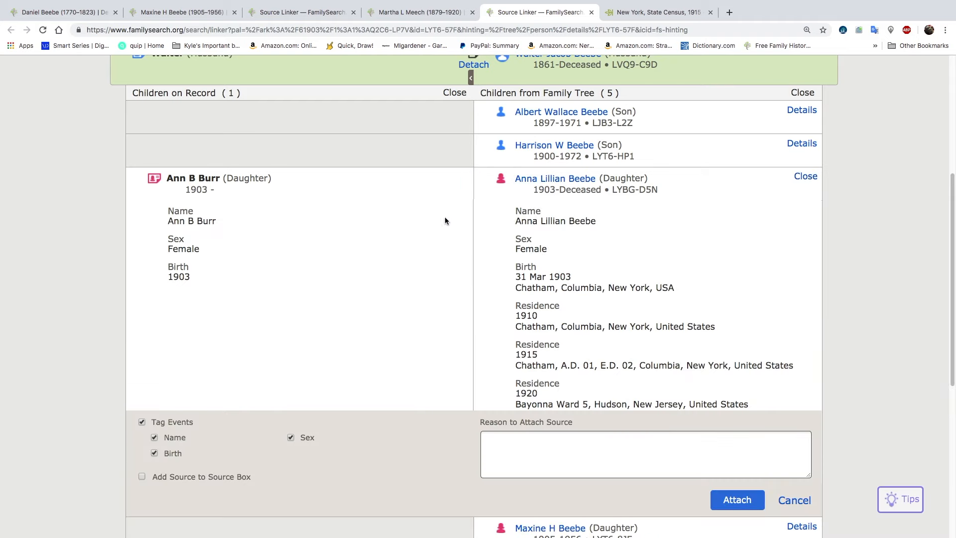
pyautogui.scroll(-2, 354, 315)
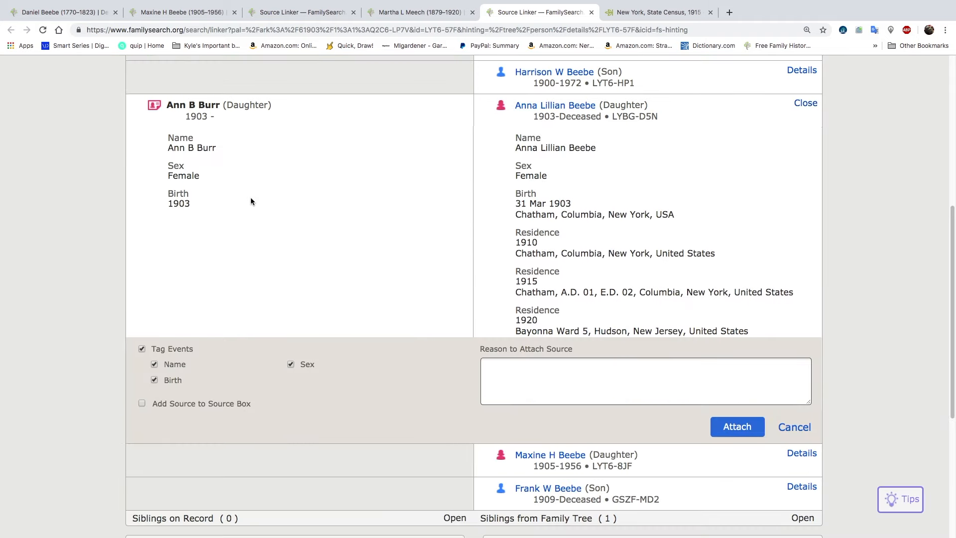
pyautogui.click(736, 427)
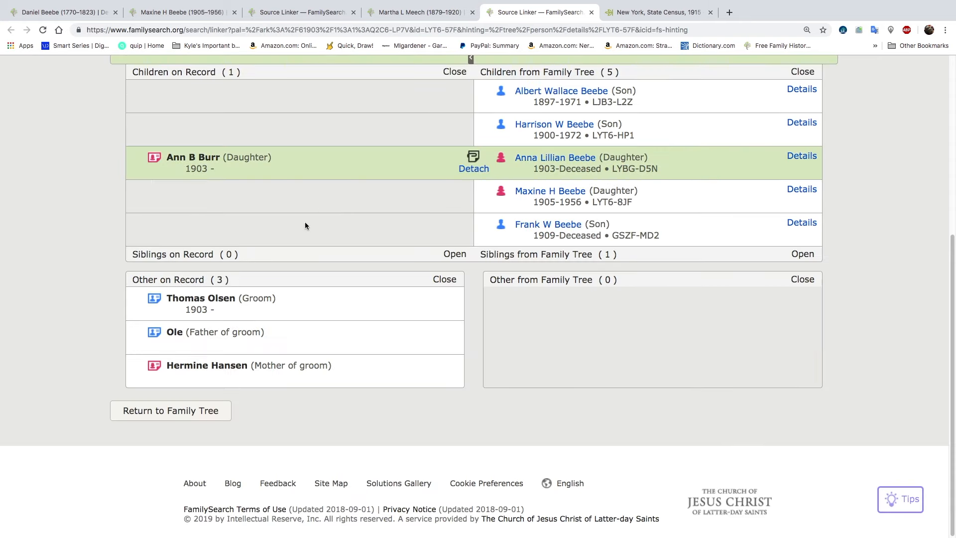
# Make the bride the record's focus person and create the groom in the family tree as her deceased husband
pyautogui.scroll(6, 303, 229)
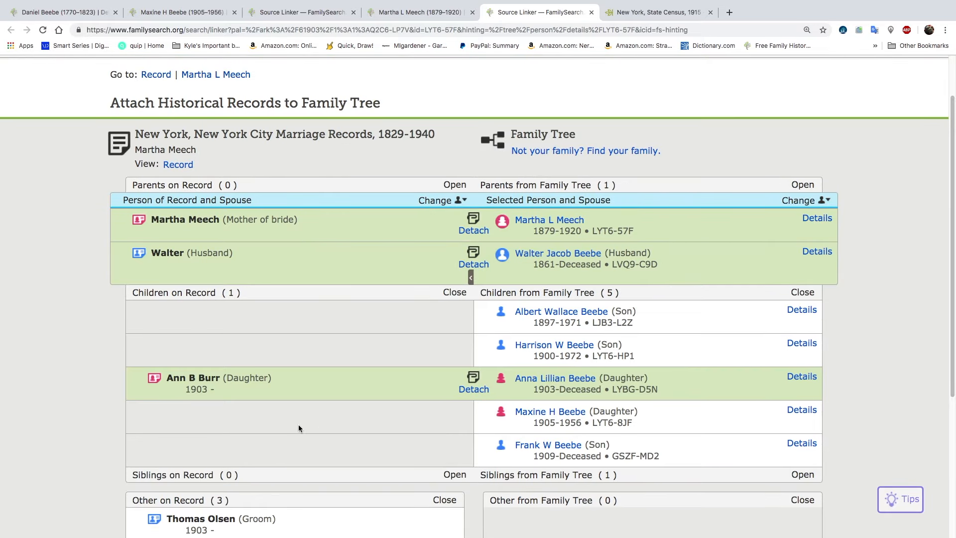
pyautogui.click(438, 200)
pyautogui.click(332, 339)
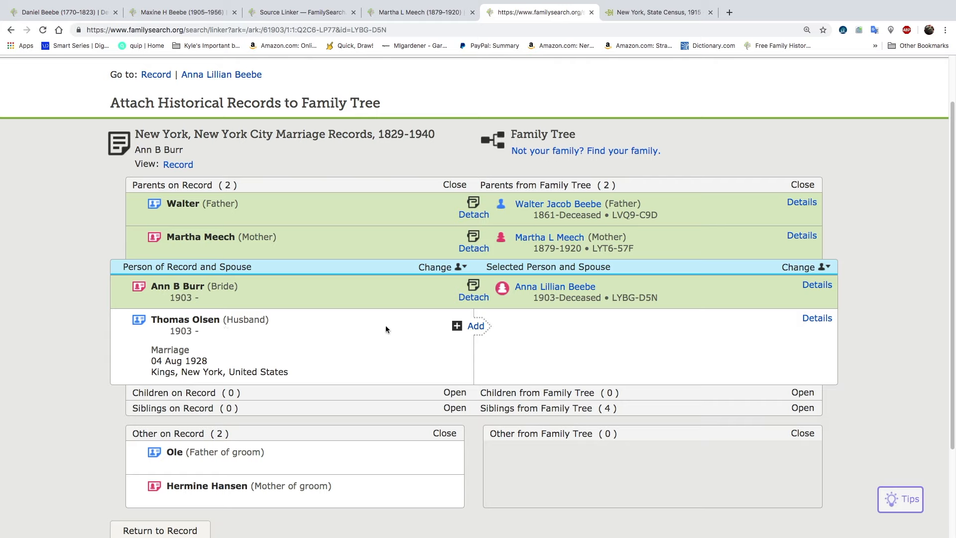
pyautogui.click(475, 326)
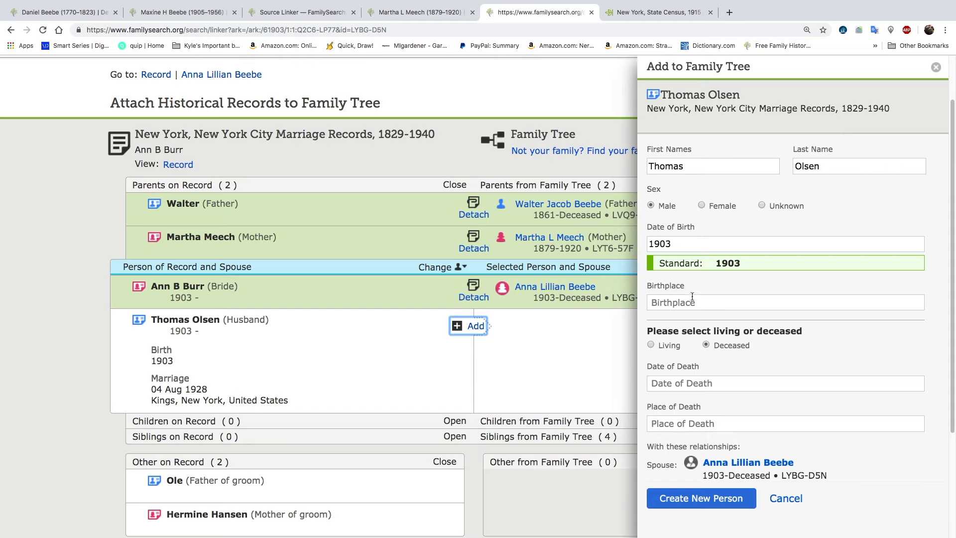
pyautogui.click(677, 502)
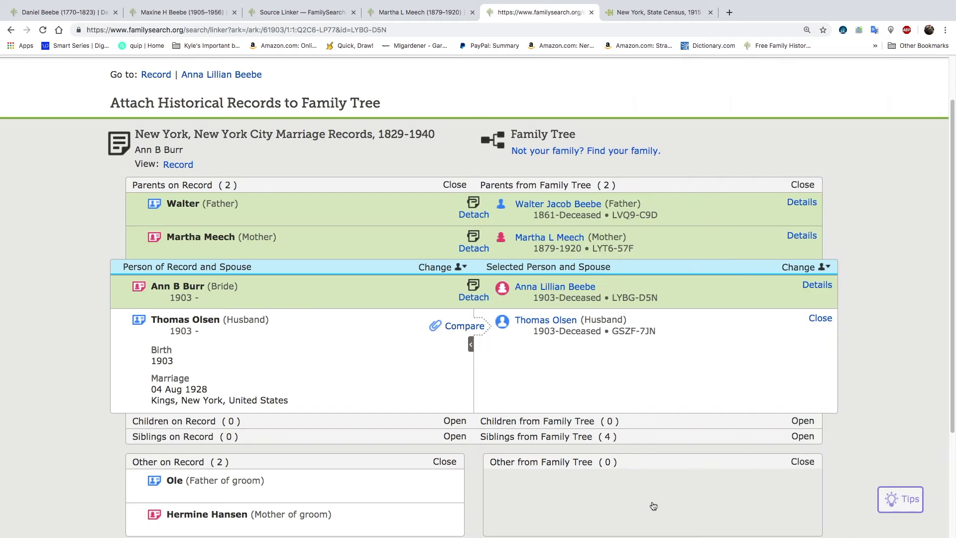
# Carry over the 04 Aug 1928 marriage in Kings, New York, United States, and attach the marriage record to the daughter's husband
pyautogui.click(473, 489)
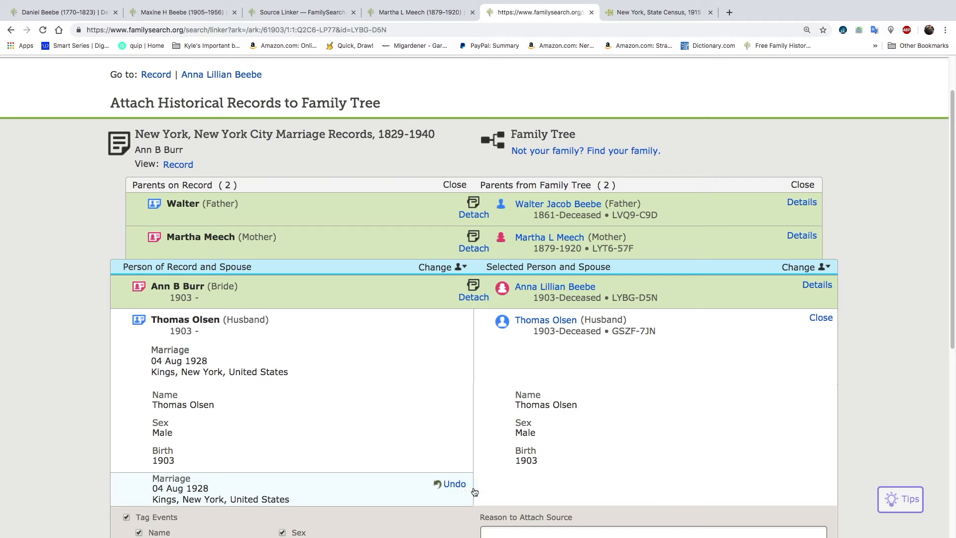
pyautogui.scroll(-3, 417, 408)
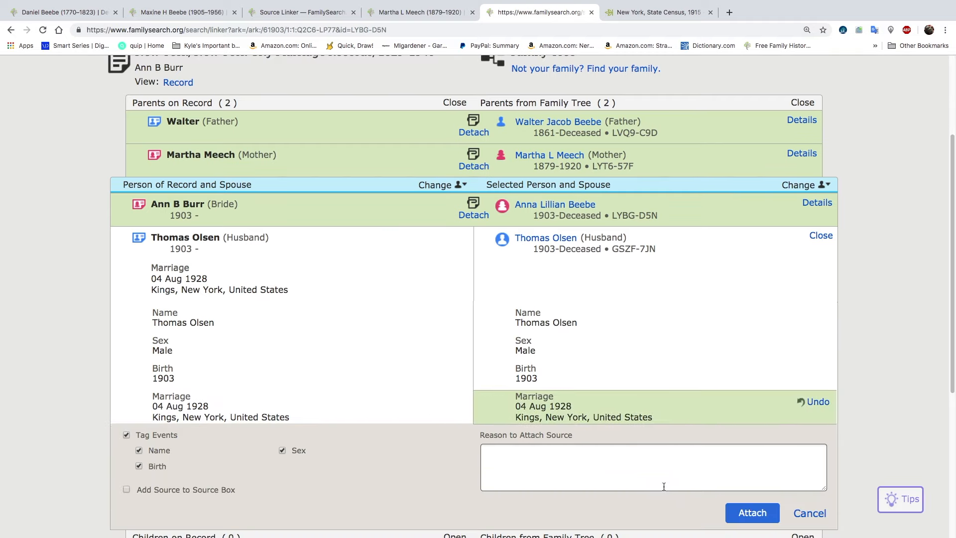
pyautogui.click(752, 513)
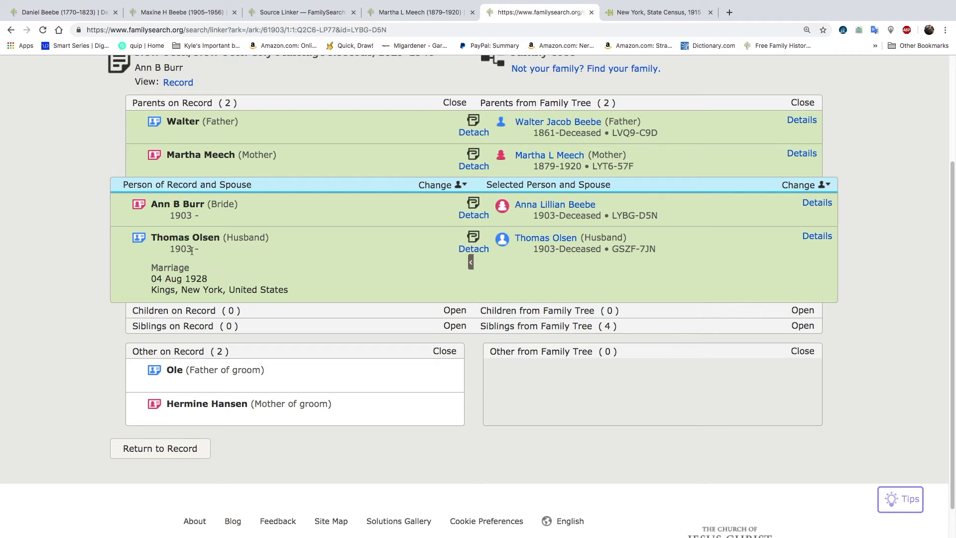
# Make the groom the focus person of the New York City marriage record
pyautogui.moveTo(180, 383)
pyautogui.click(437, 185)
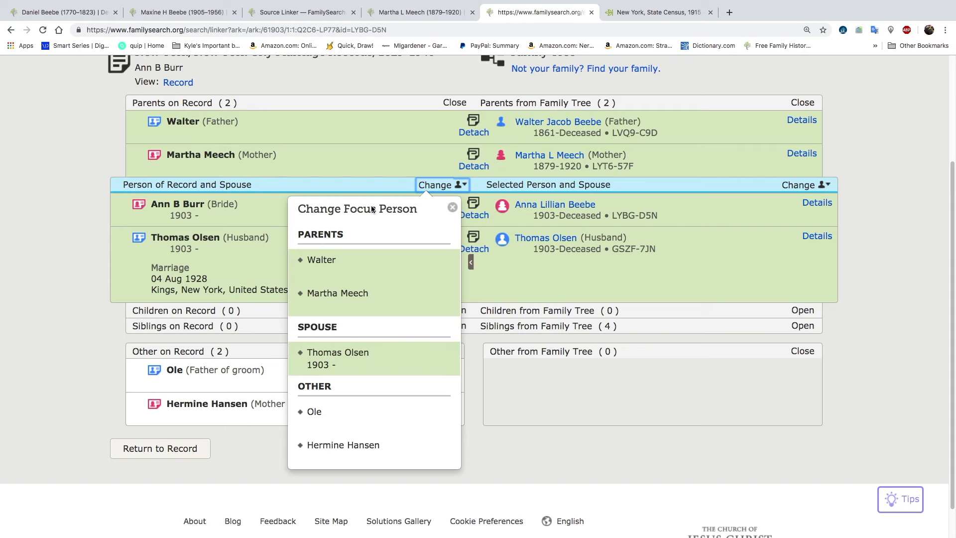
pyautogui.click(332, 354)
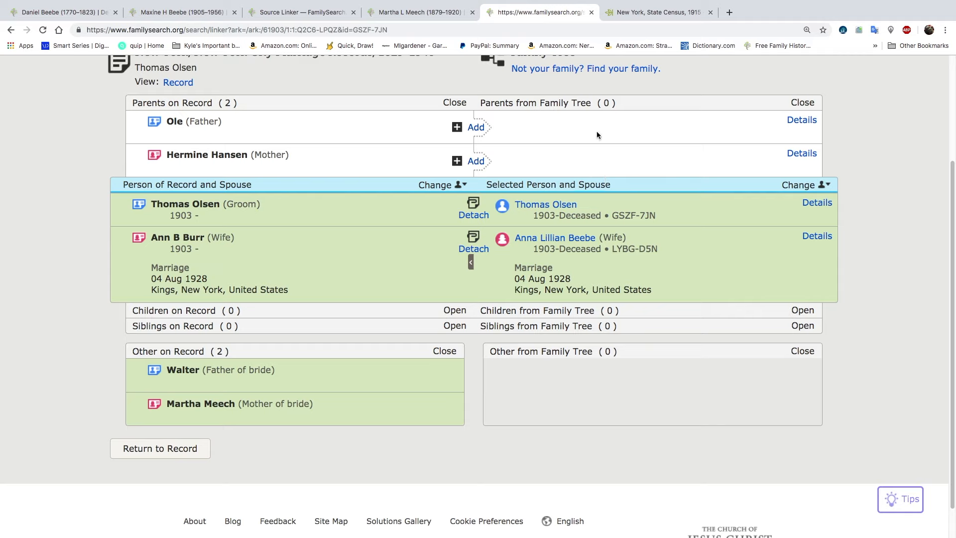
# Create the groom's deceased father with the groom's surname and the reason "old", and attach the marriage record to him
pyautogui.click(476, 128)
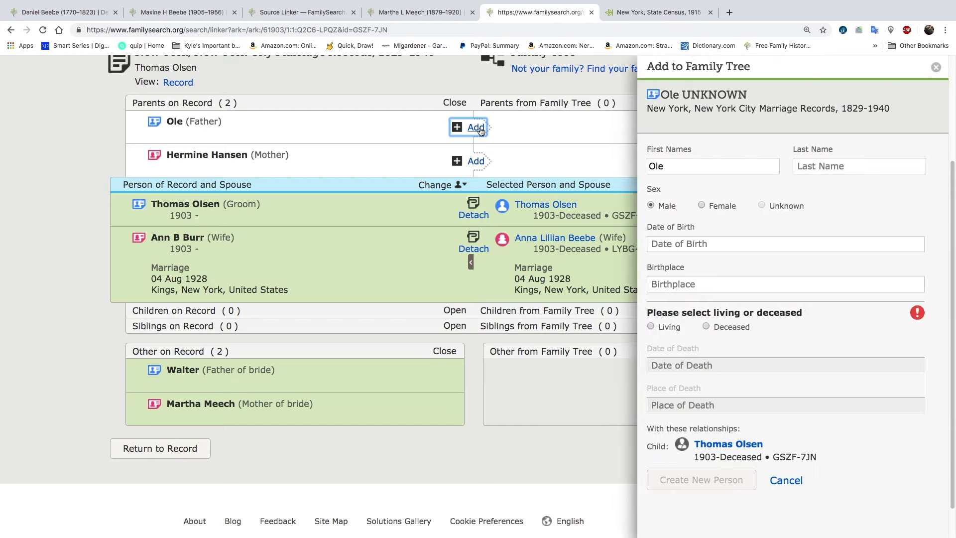
pyautogui.click(820, 167)
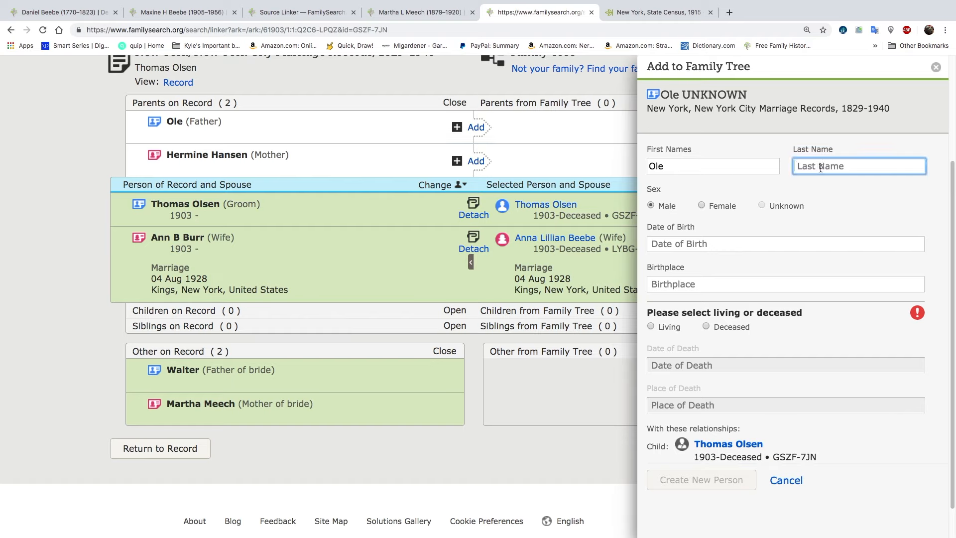
pyautogui.write('Olsen')
pyautogui.click(705, 326)
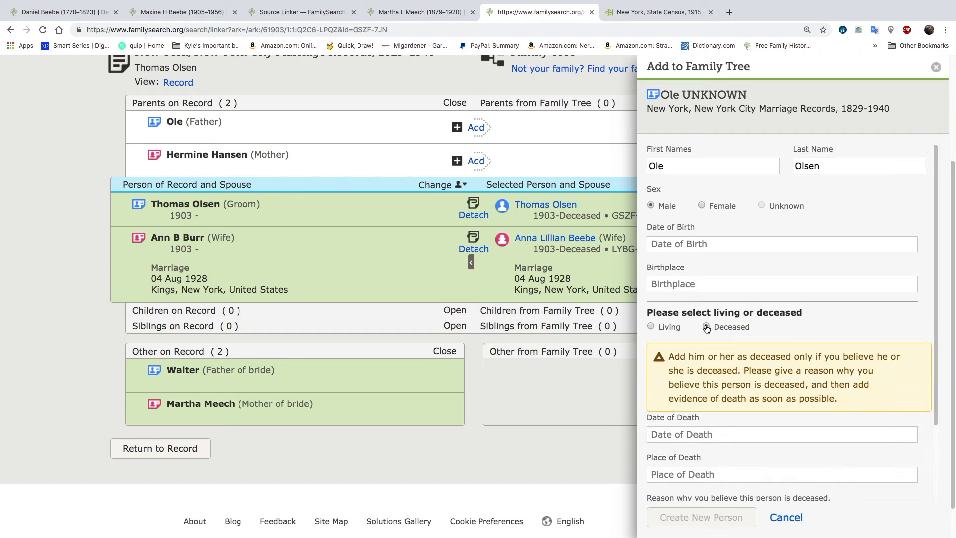
pyautogui.scroll(-2, 753, 455)
pyautogui.click(753, 454)
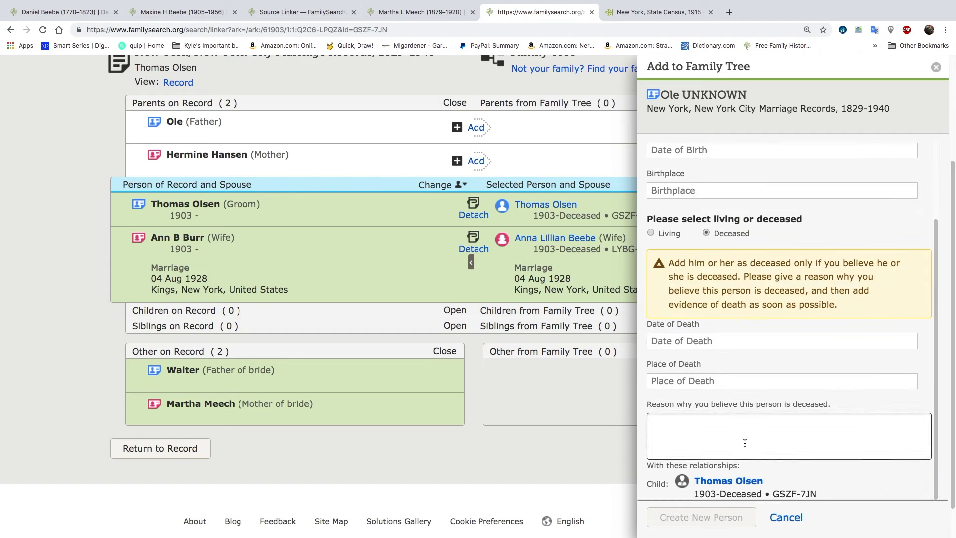
pyautogui.write('old')
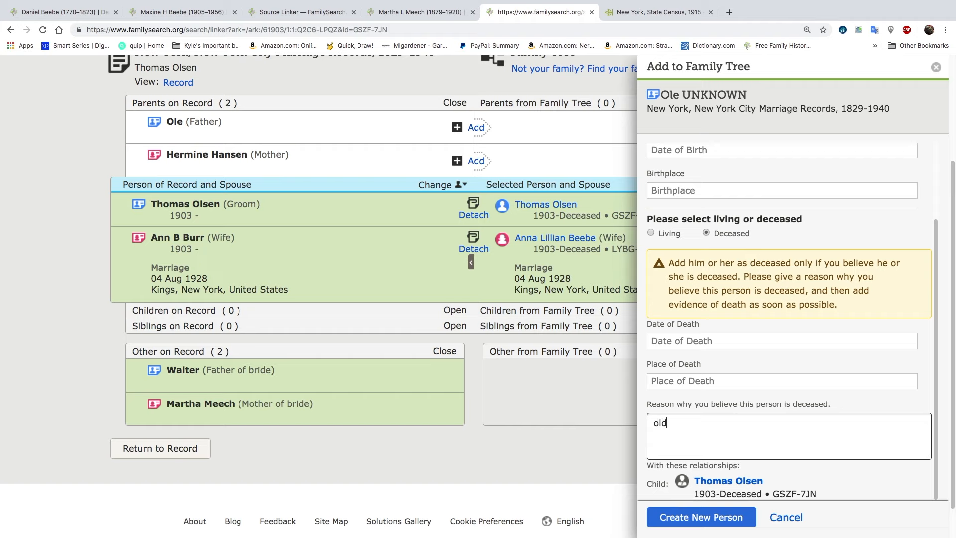
pyautogui.click(722, 516)
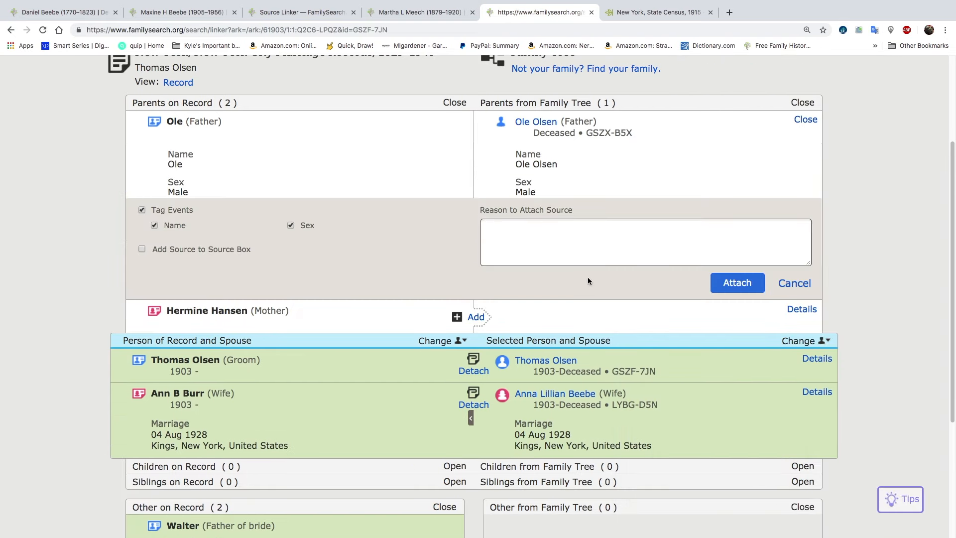
pyautogui.click(731, 285)
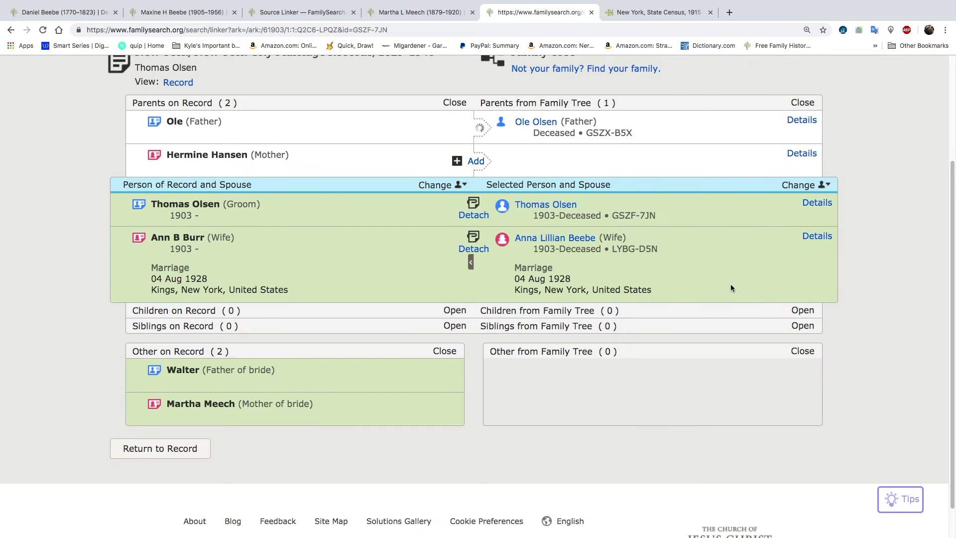
# Create the groom's mother as deceased with the reason "old", and attach the marriage record to her
pyautogui.click(477, 161)
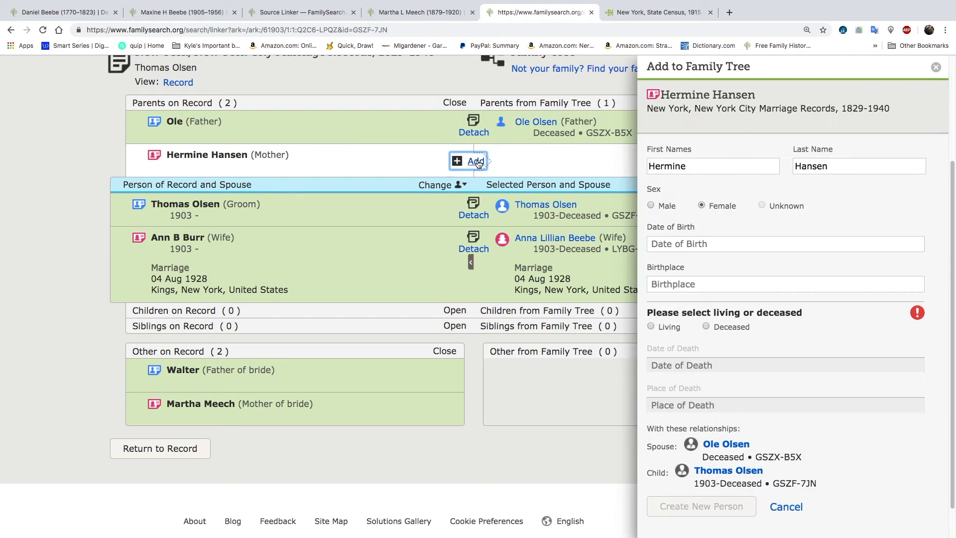
pyautogui.click(707, 327)
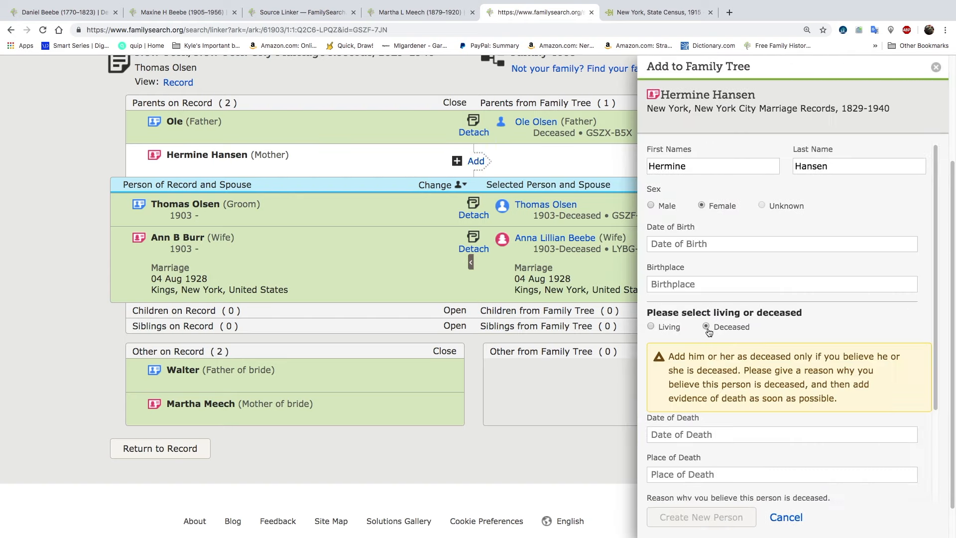
pyautogui.scroll(-2, 760, 463)
pyautogui.click(759, 463)
pyautogui.write('old')
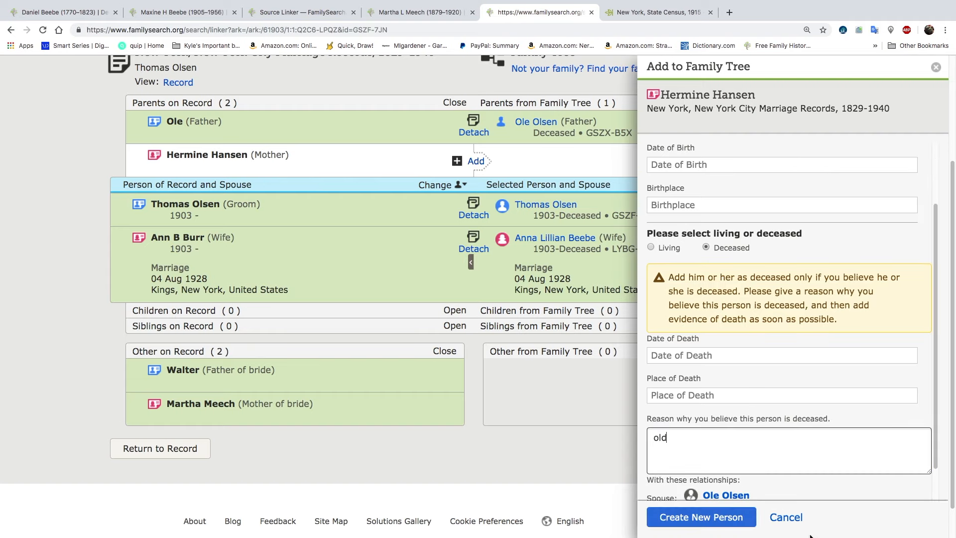
pyautogui.click(736, 518)
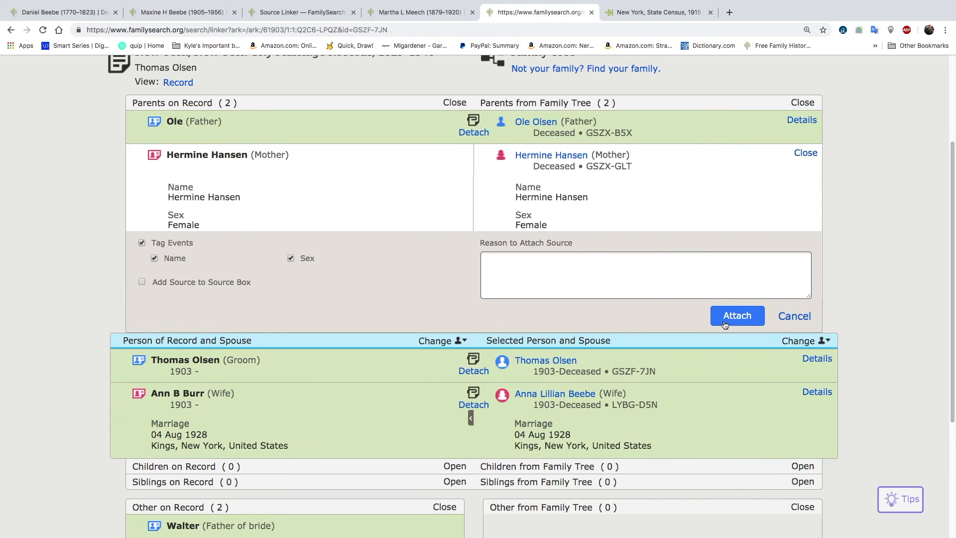
pyautogui.click(725, 321)
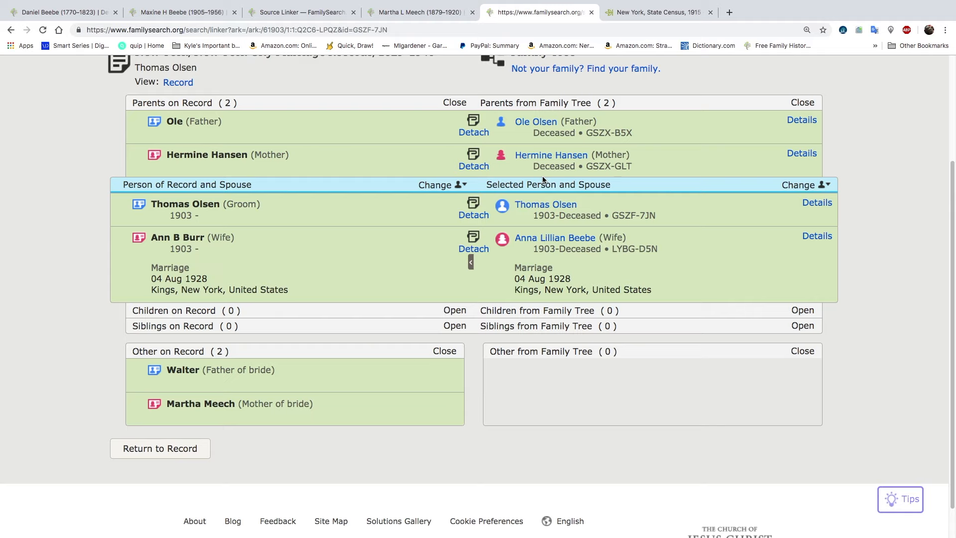
# Open the groom's Family Tree person page in a new browser tab and switch to it
pyautogui.click(554, 206)
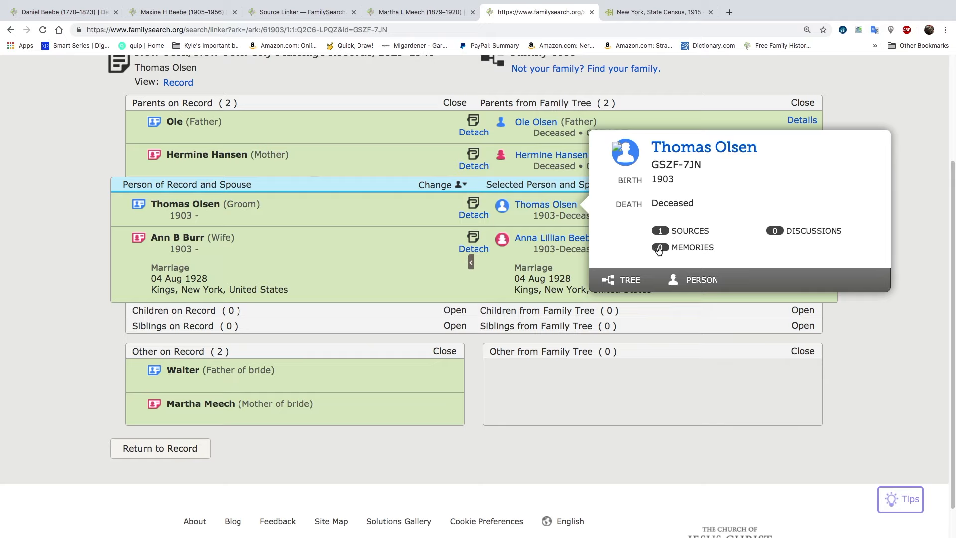
pyautogui.rightClick(710, 281)
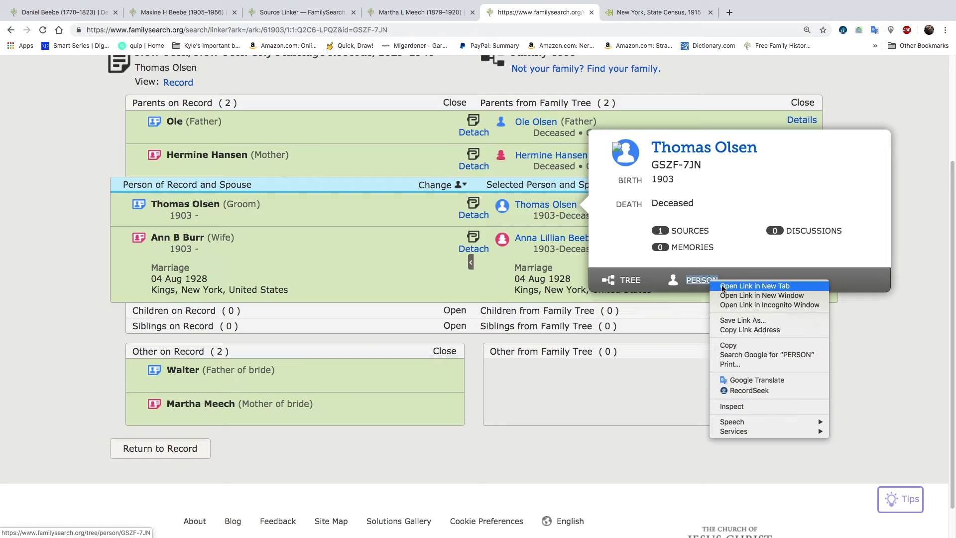
pyautogui.click(723, 288)
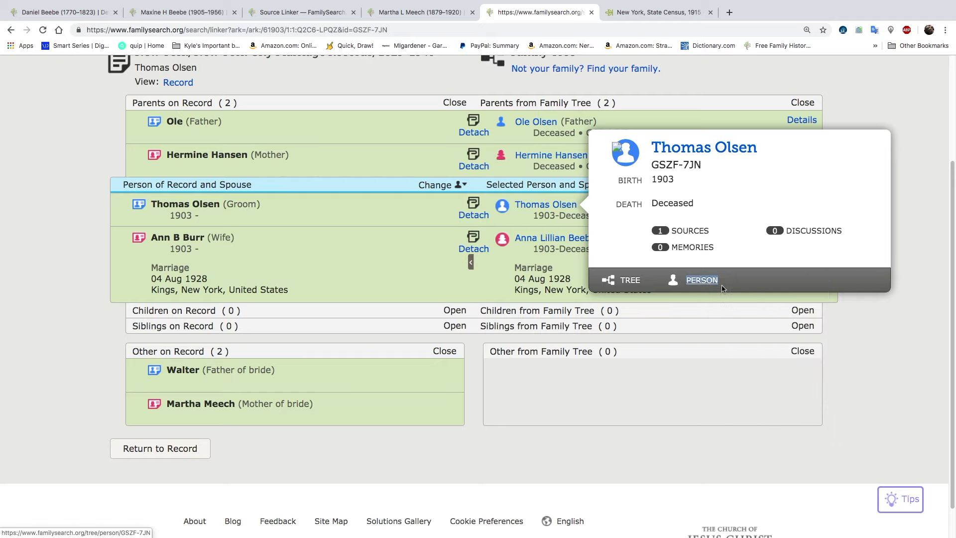
pyautogui.click(660, 14)
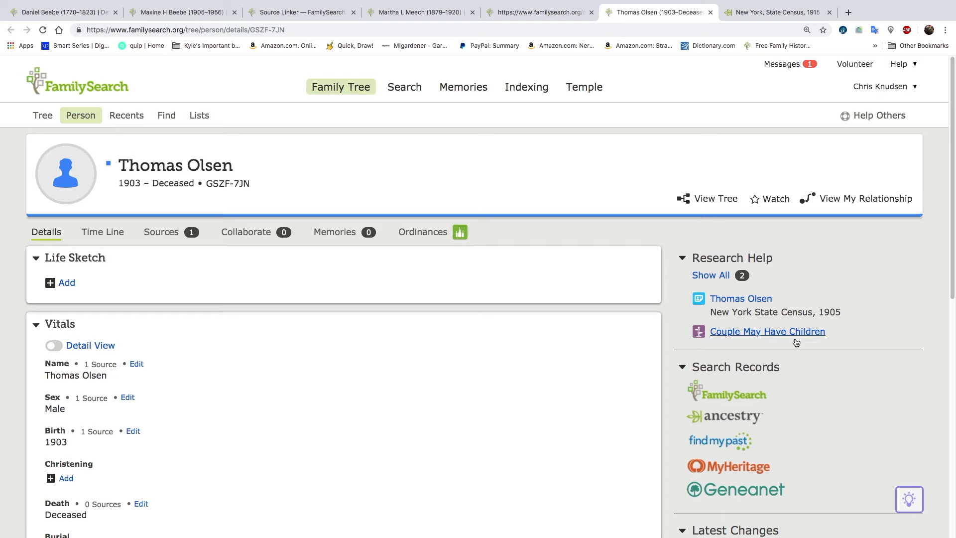
pyautogui.click(561, 13)
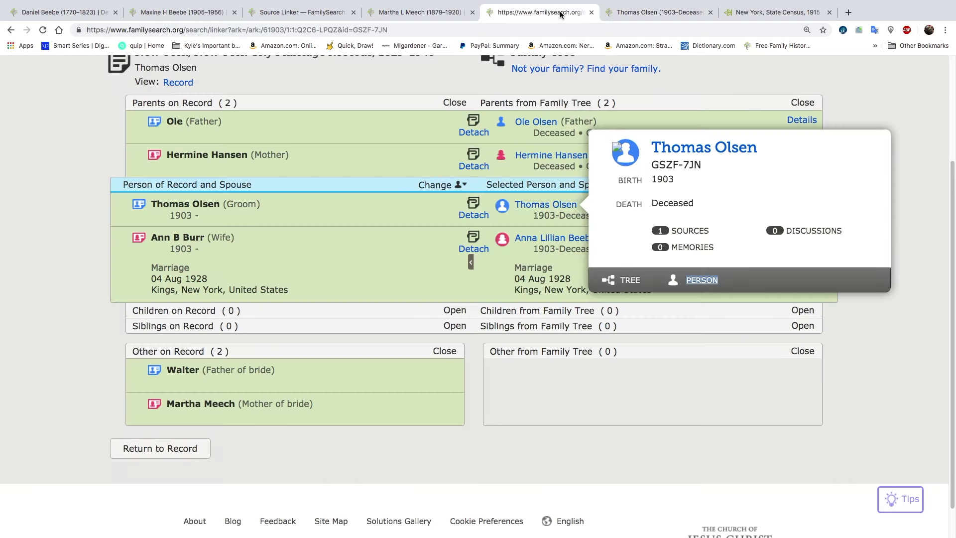
pyautogui.click(652, 13)
# Review the household listed in his New York State Census, 1905 record hint and open the hint for attaching
pyautogui.click(739, 304)
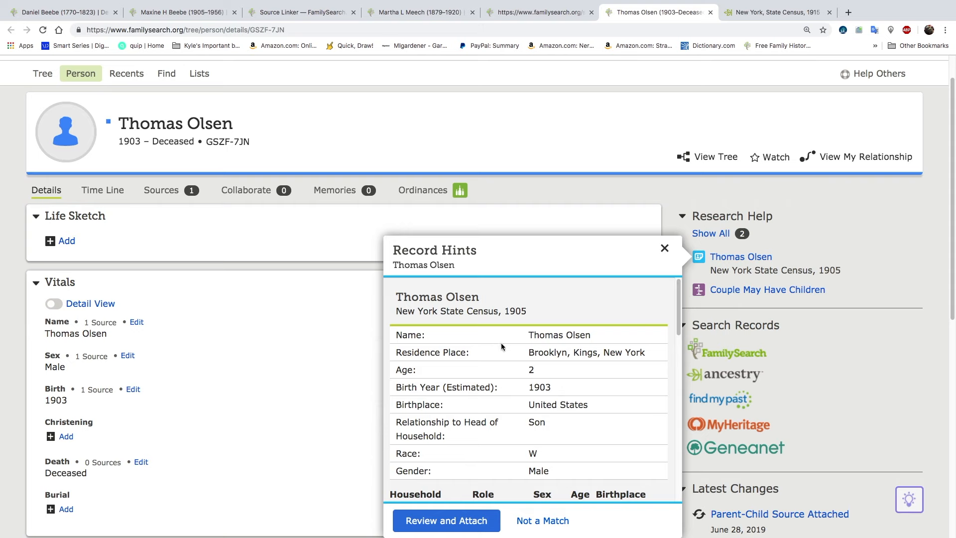
pyautogui.scroll(-3, 505, 363)
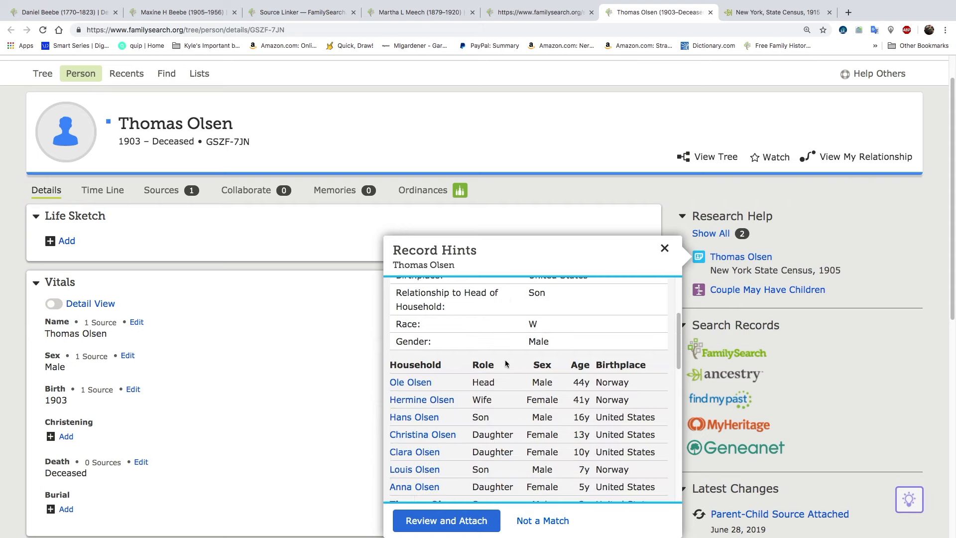
pyautogui.scroll(-1, 505, 364)
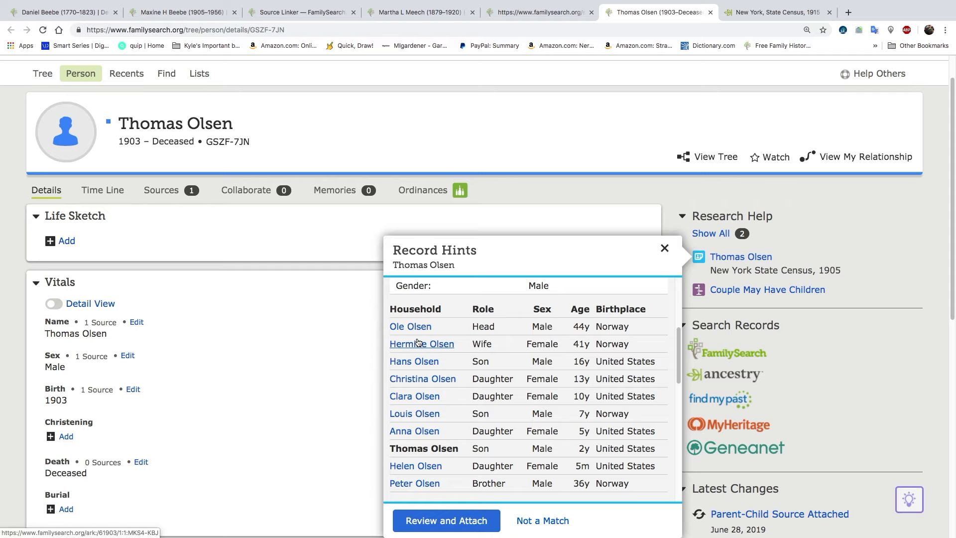
pyautogui.click(445, 521)
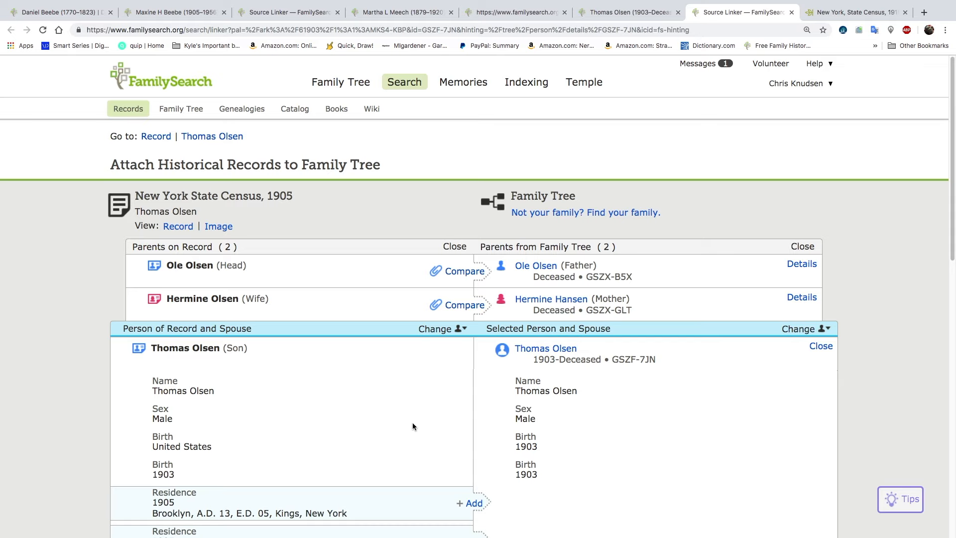
# Carry over the son's 1905 residence in Brooklyn, Kings, New York, and attach the census record to him
pyautogui.scroll(-3, 412, 422)
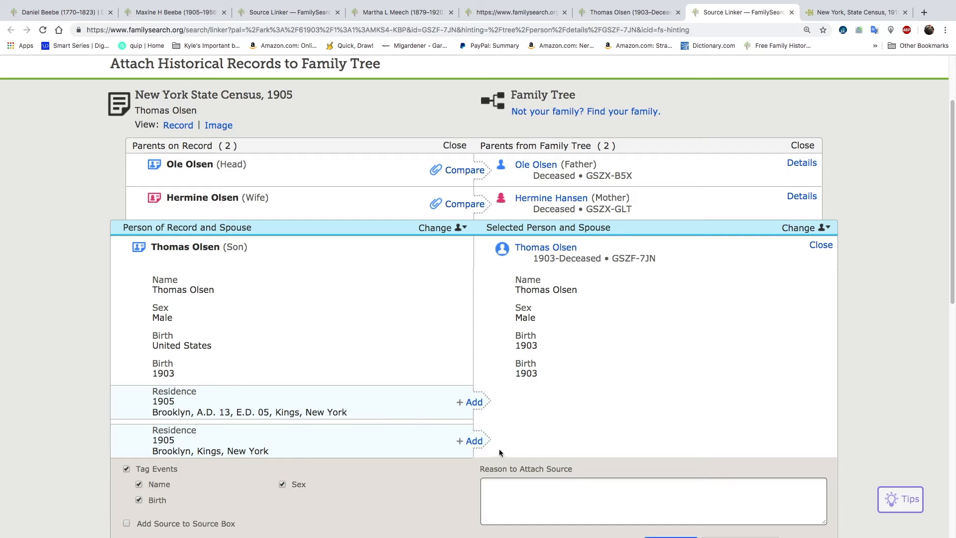
pyautogui.click(471, 440)
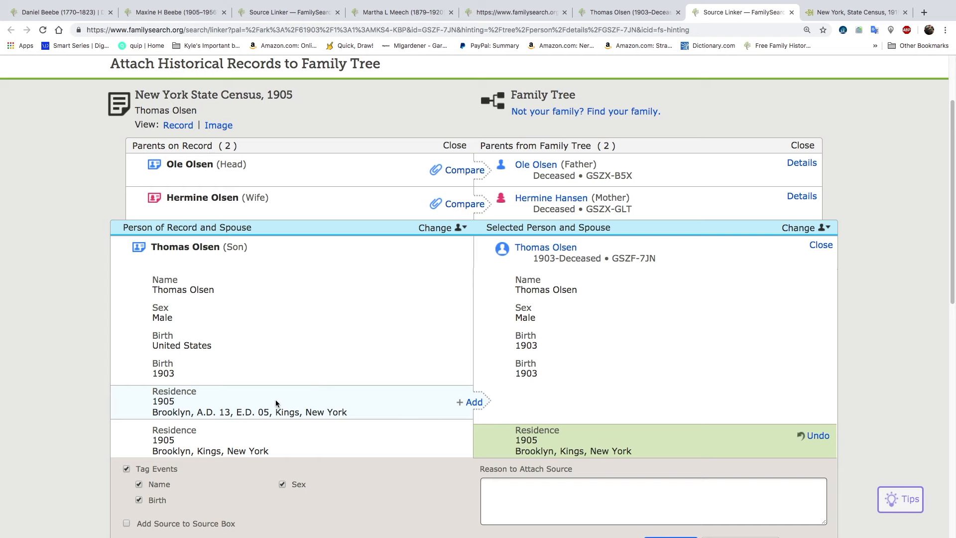
pyautogui.scroll(-3, 388, 411)
pyautogui.click(670, 463)
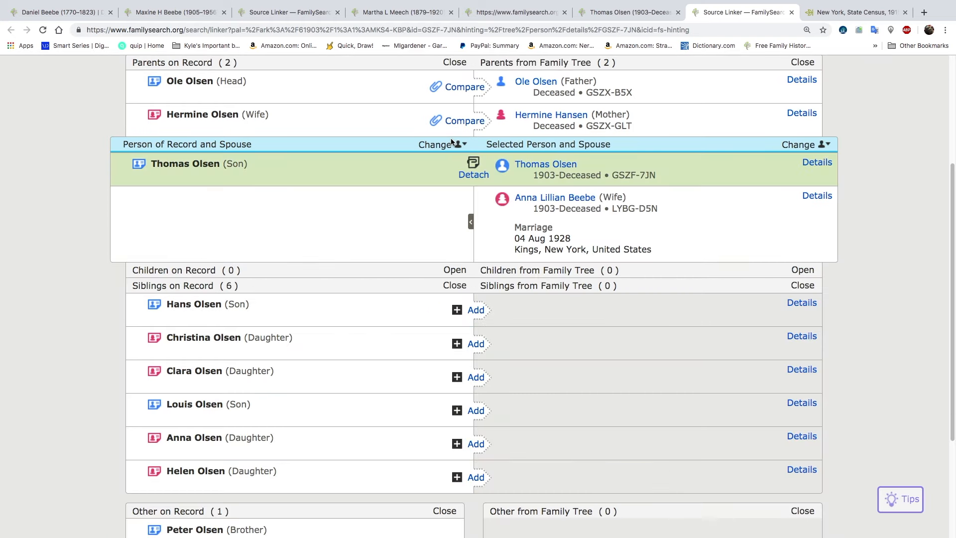
# Carry over the father's Norway birthplace, 1861 birth year and 1905 Brooklyn, Kings, New York residence, and attach the census record to him
pyautogui.scroll(5, 451, 139)
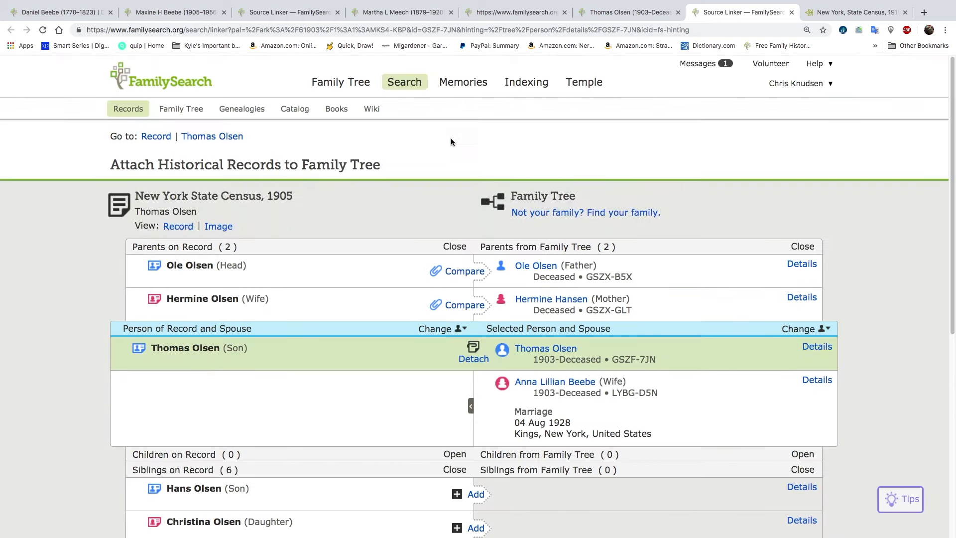
pyautogui.click(464, 271)
pyautogui.click(472, 362)
pyautogui.click(473, 399)
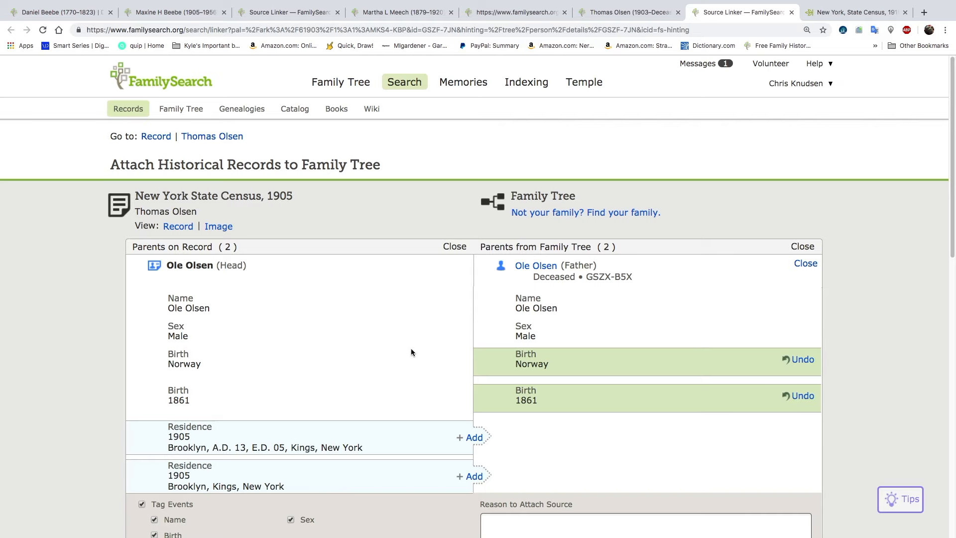
pyautogui.scroll(-2, 411, 347)
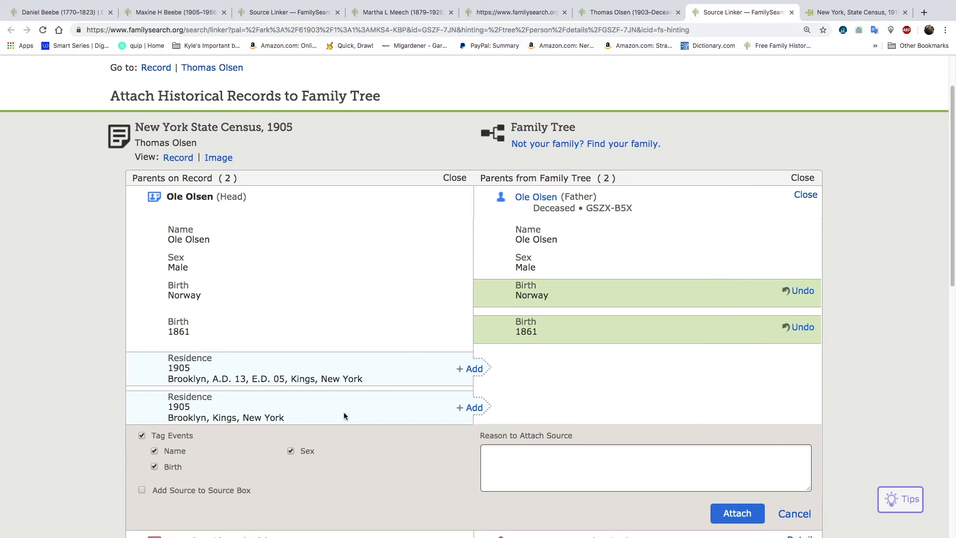
pyautogui.click(470, 407)
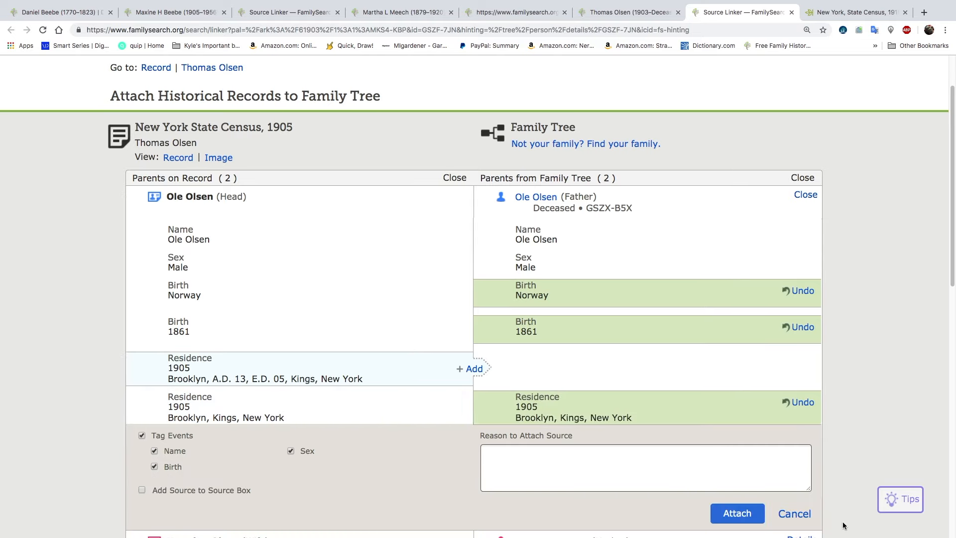
pyautogui.click(737, 513)
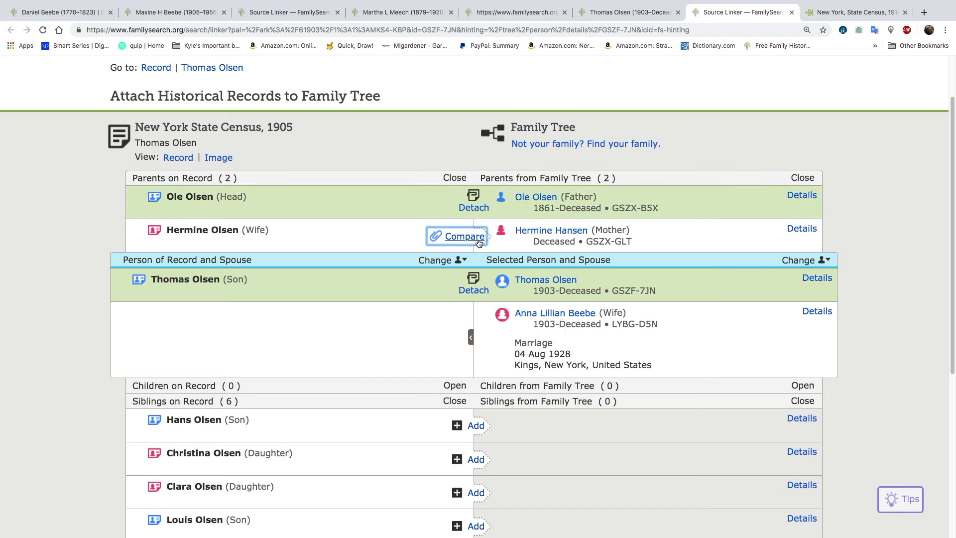
# Carry over the mother's Norway birthplace, 1864 birth year and 1905 Brooklyn, Kings, New York residence, and attach the census record to her
pyautogui.click(478, 241)
pyautogui.click(479, 328)
pyautogui.click(476, 363)
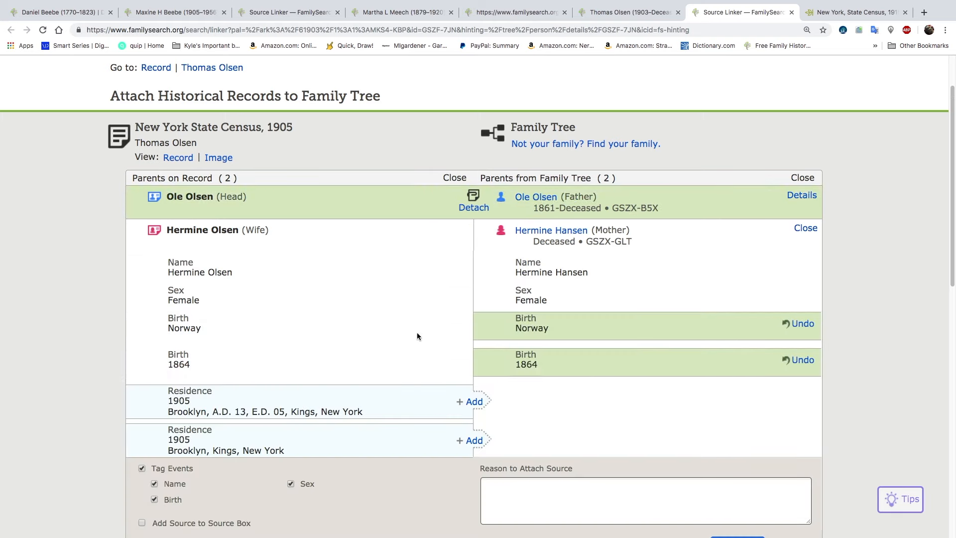
pyautogui.scroll(-2, 416, 334)
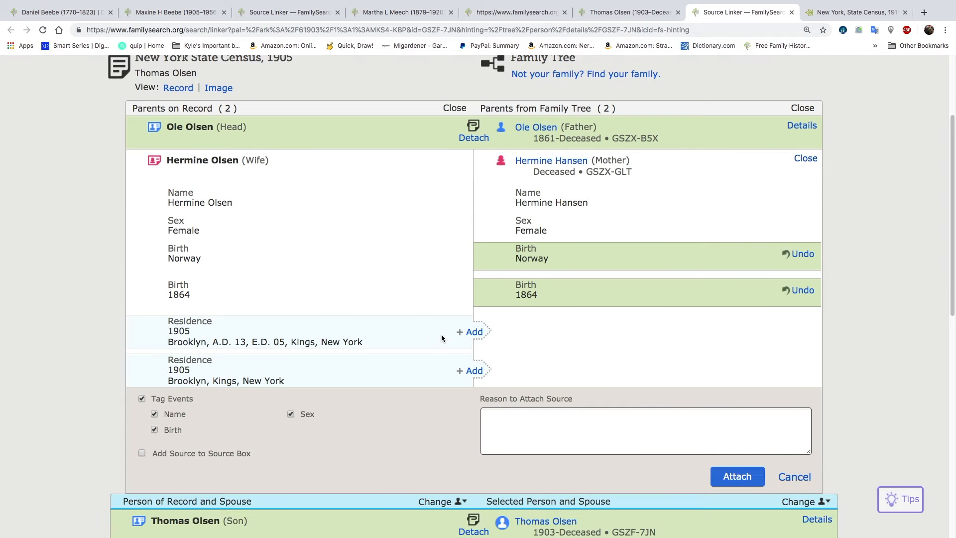
pyautogui.click(471, 370)
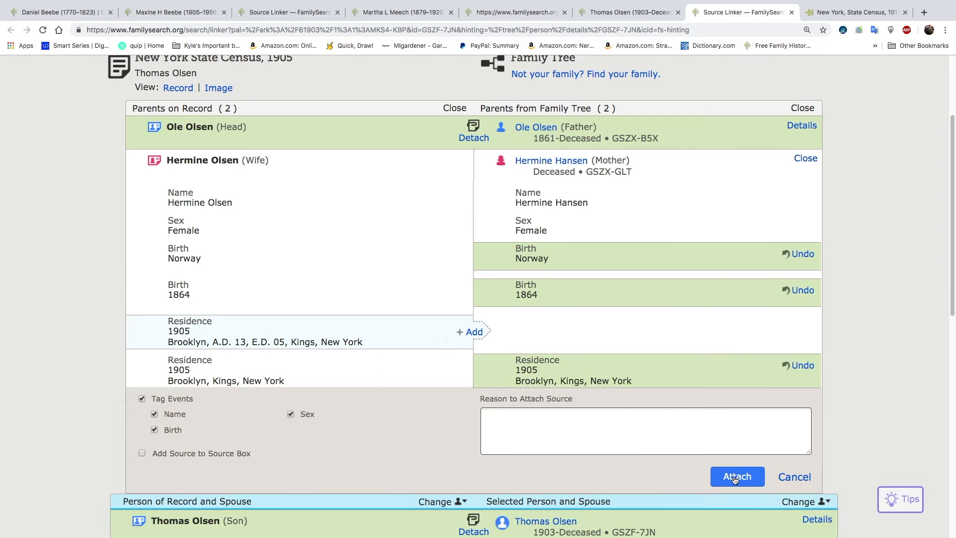
pyautogui.click(735, 477)
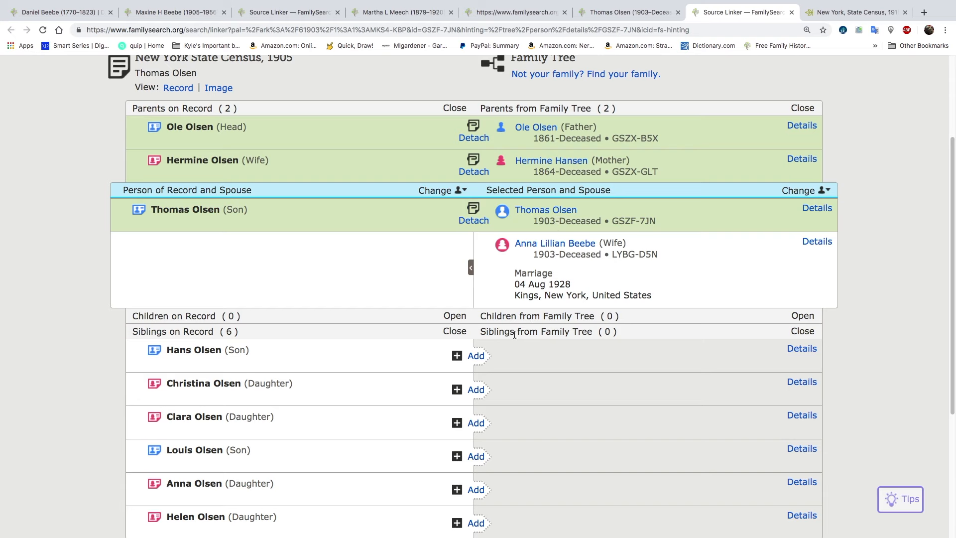
pyautogui.click(477, 356)
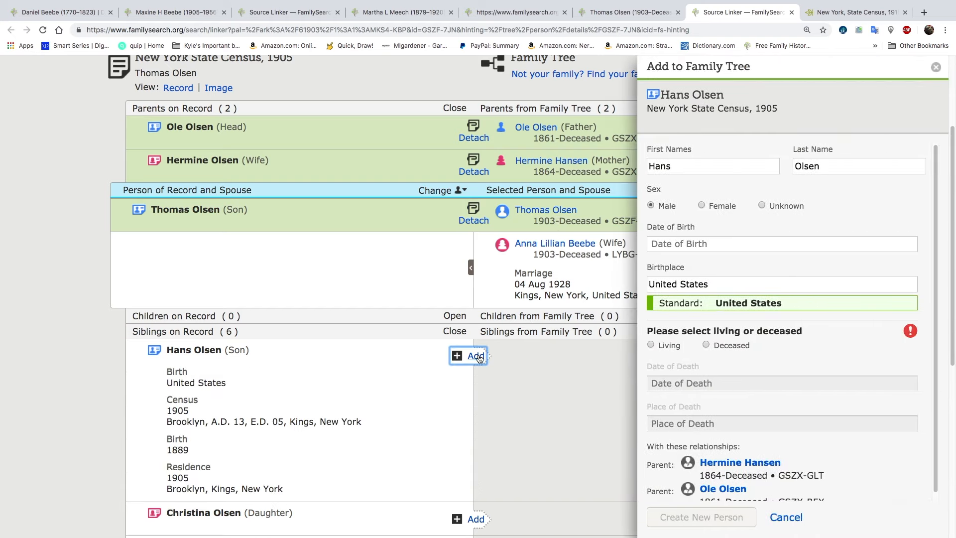
pyautogui.scroll(-2, 444, 392)
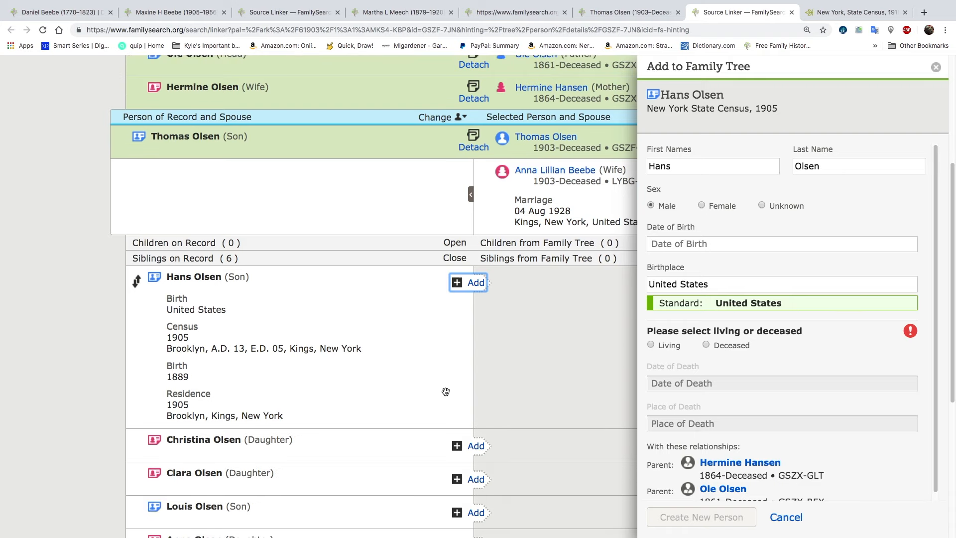
pyautogui.click(787, 518)
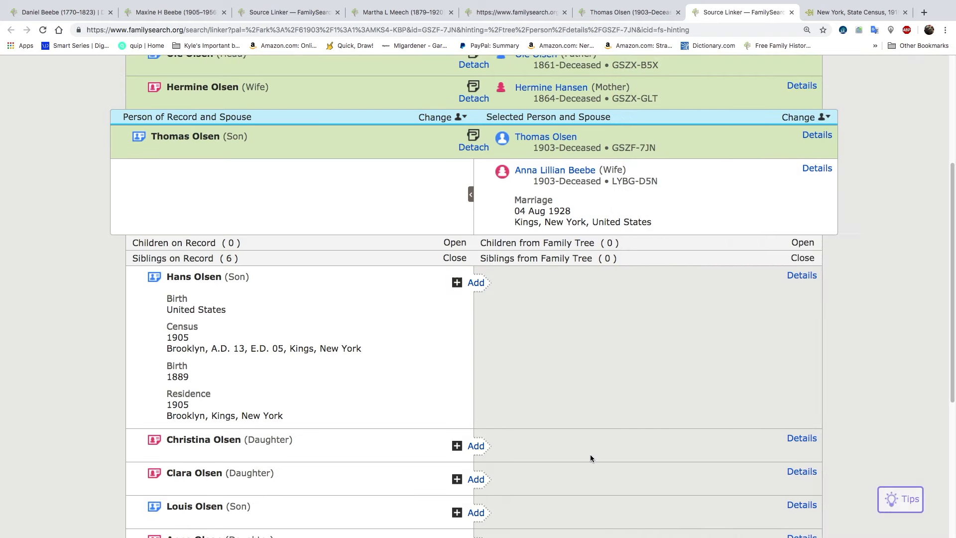
# Match the census daughter born in 1892 to the suggested existing person, carry over her Brooklyn, Kings, New York residence, and attach the record
pyautogui.click(475, 446)
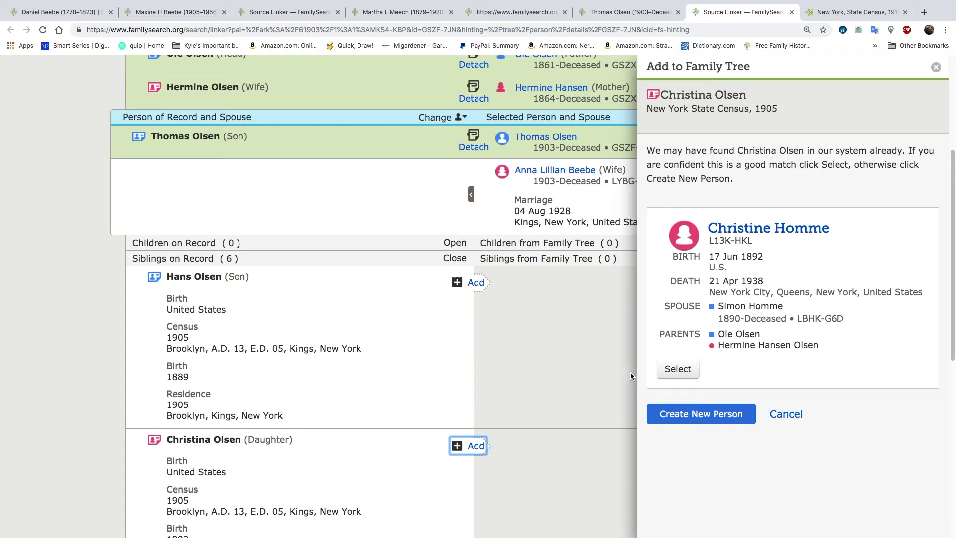
pyautogui.click(678, 369)
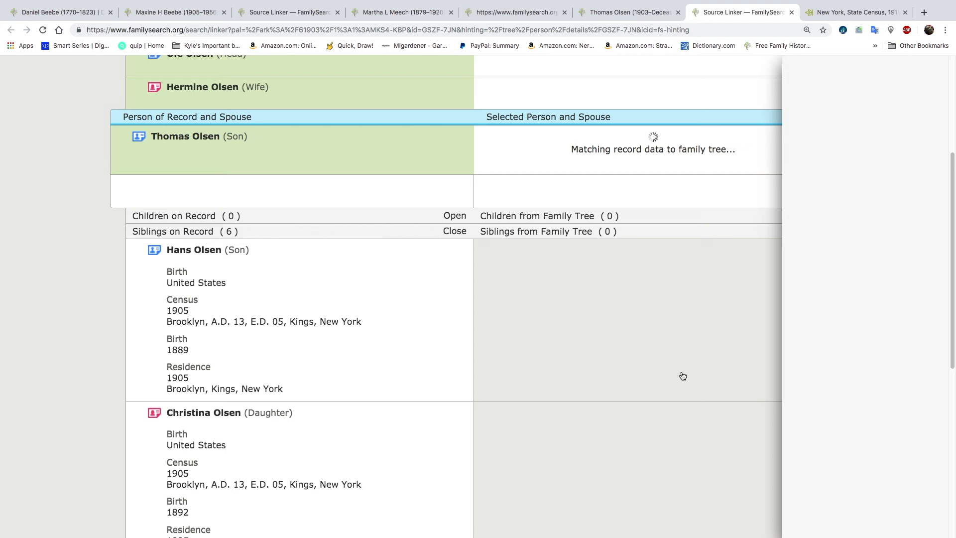
pyautogui.scroll(-3, 621, 373)
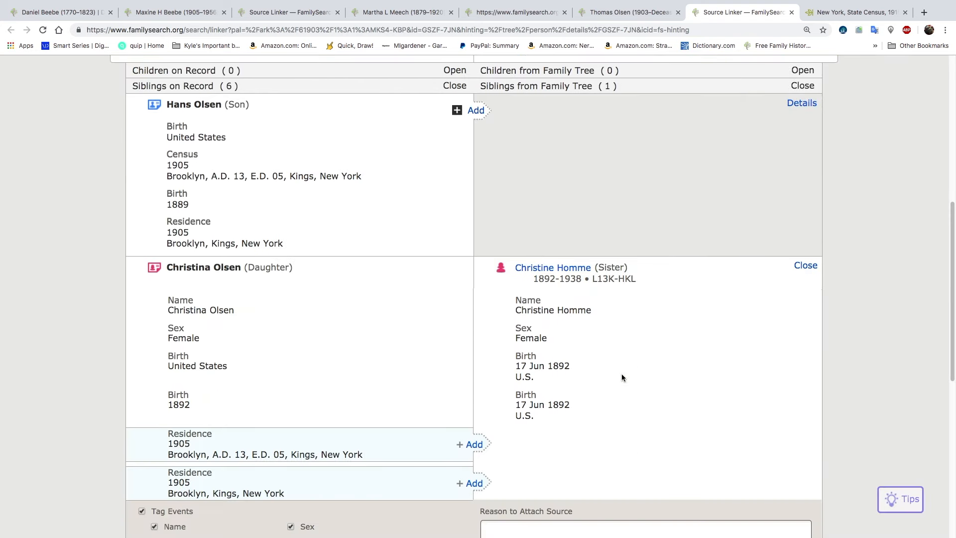
pyautogui.click(470, 482)
pyautogui.scroll(-3, 442, 432)
pyautogui.click(737, 410)
# Open the person page of the matched sister from her summary card in the source linker
pyautogui.click(552, 174)
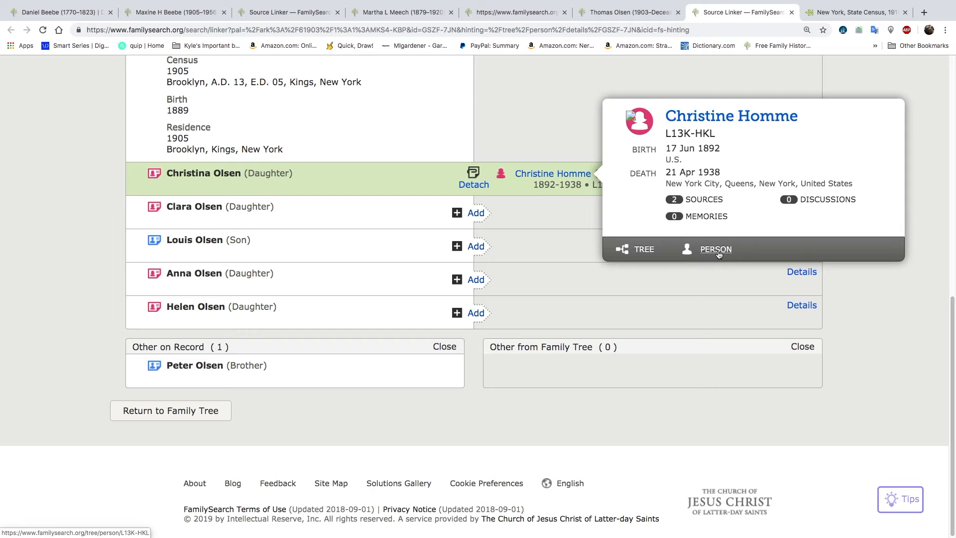
pyautogui.scroll(6, 536, 192)
pyautogui.scroll(1, 526, 270)
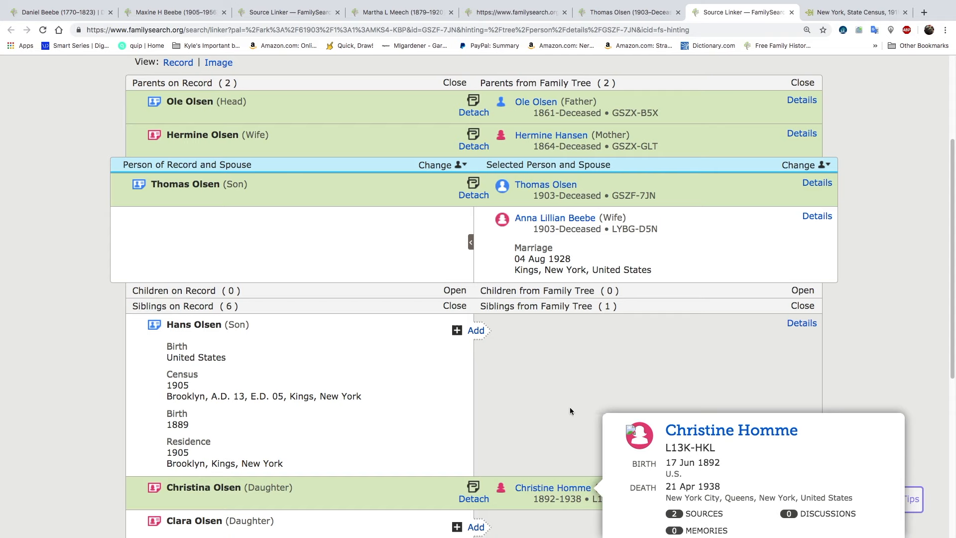
pyautogui.scroll(-5, 539, 414)
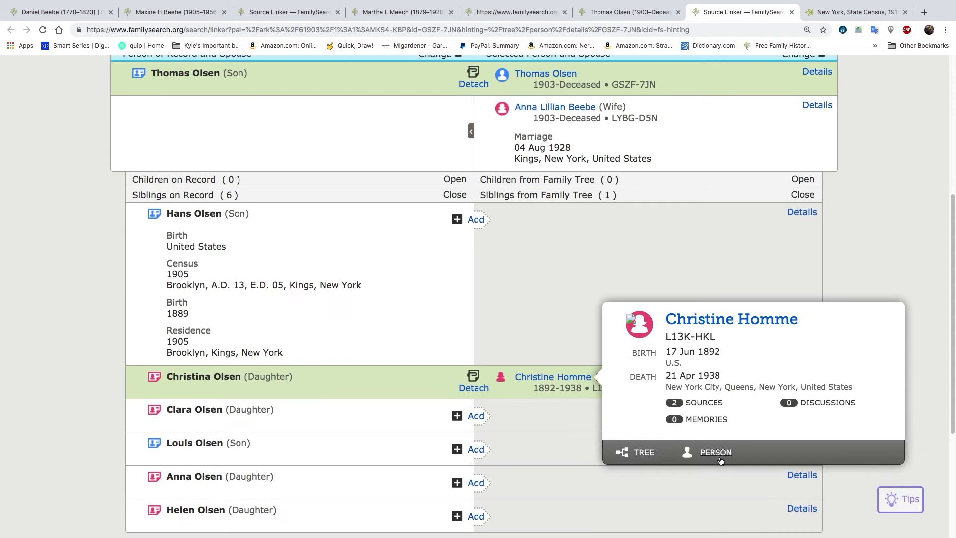
pyautogui.click(716, 453)
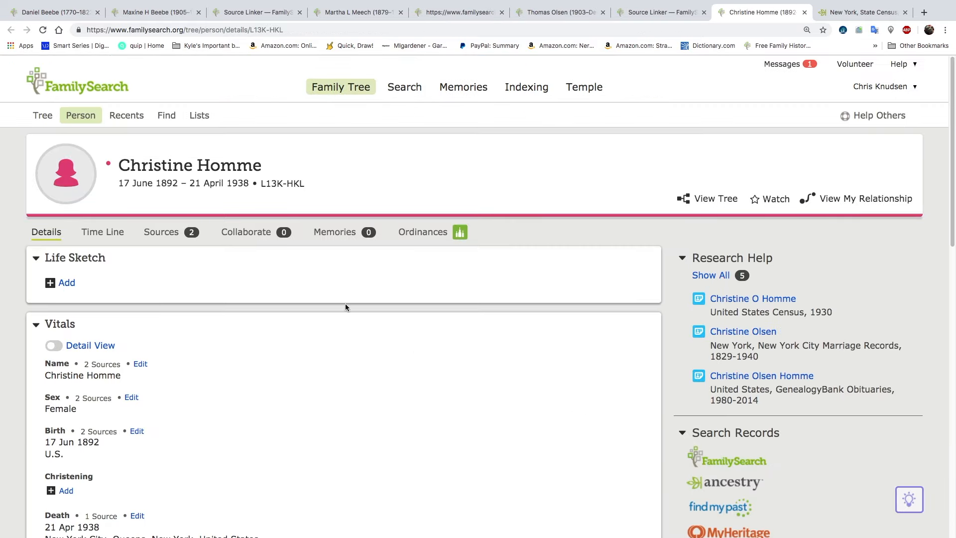
# Examine the sister's family members, comparing her two sets of parents and expanding the children listed under the second couple
pyautogui.scroll(-10, 345, 307)
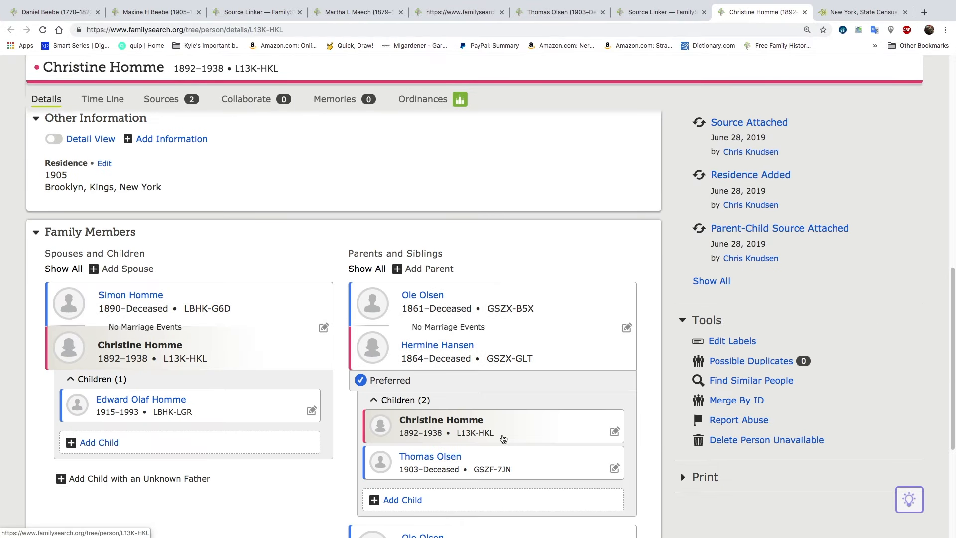
pyautogui.scroll(-3, 502, 433)
pyautogui.scroll(-2, 502, 433)
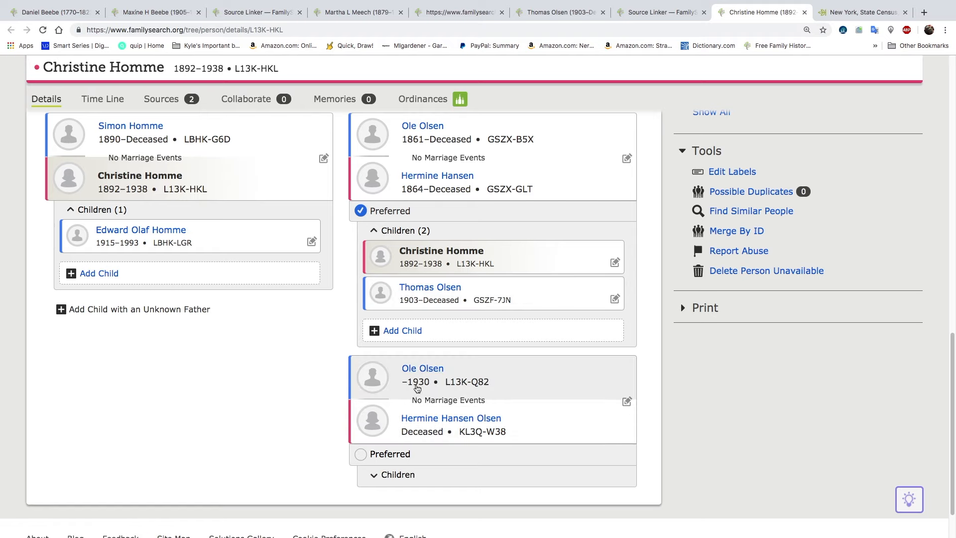
pyautogui.scroll(-1, 478, 438)
pyautogui.click(485, 466)
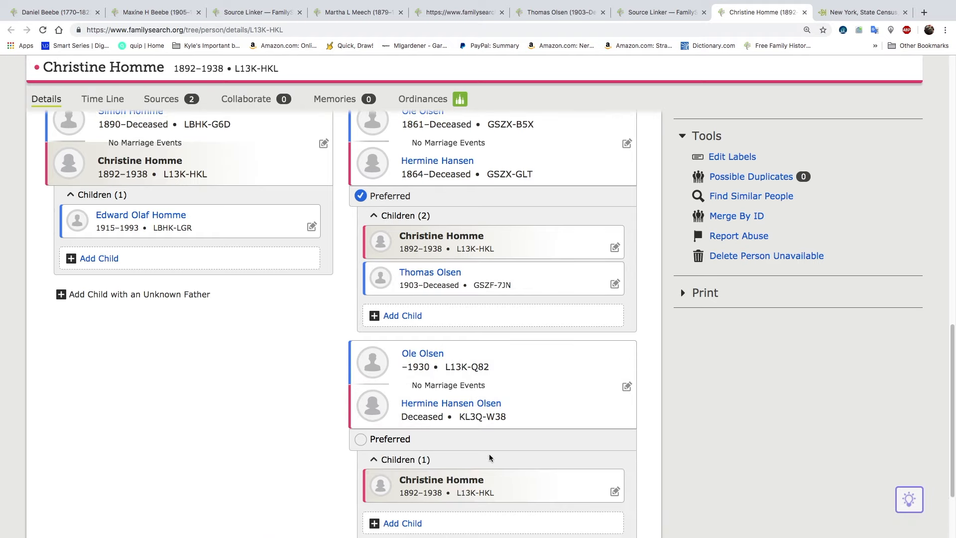
pyautogui.scroll(-2, 485, 454)
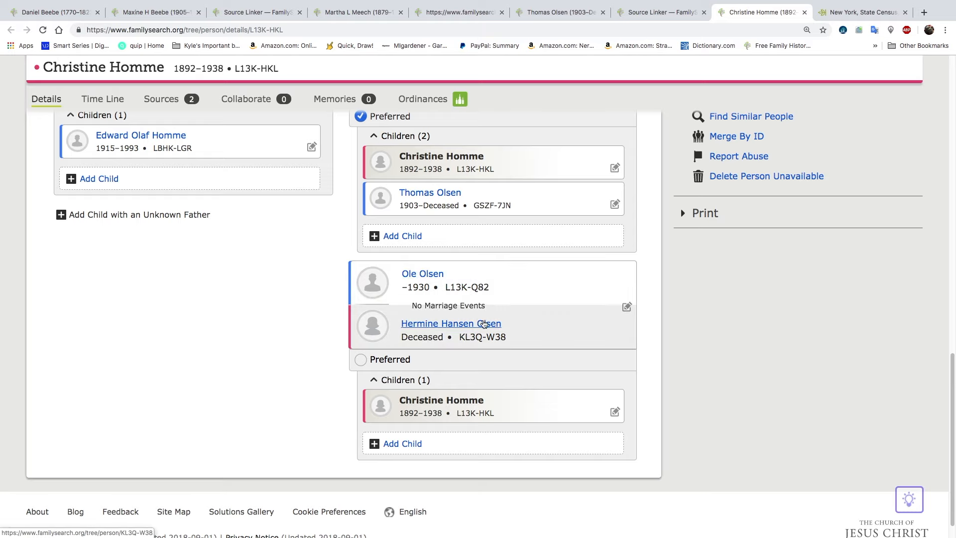
pyautogui.scroll(2, 468, 338)
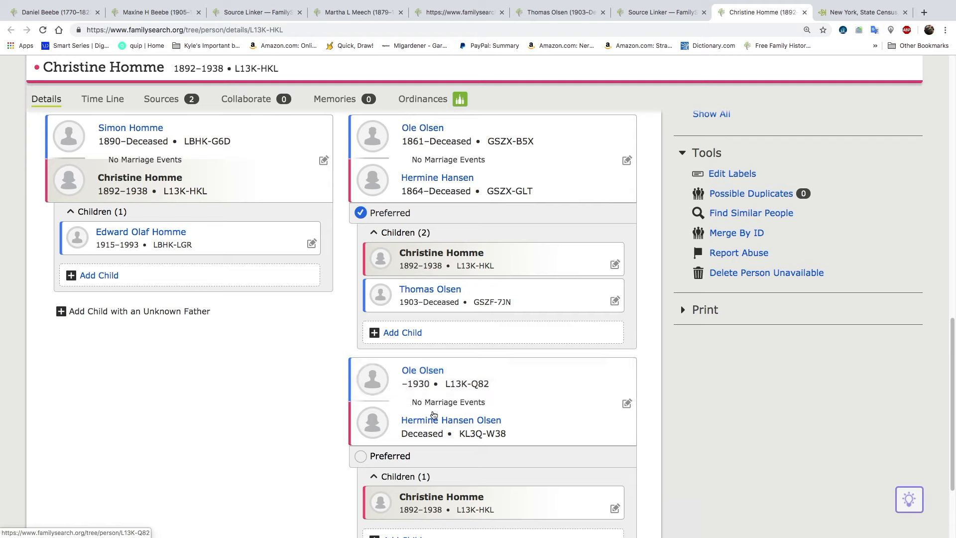
# Copy the second father's person ID and open the page of the father born in 1861 in a new tab
pyautogui.click(468, 385)
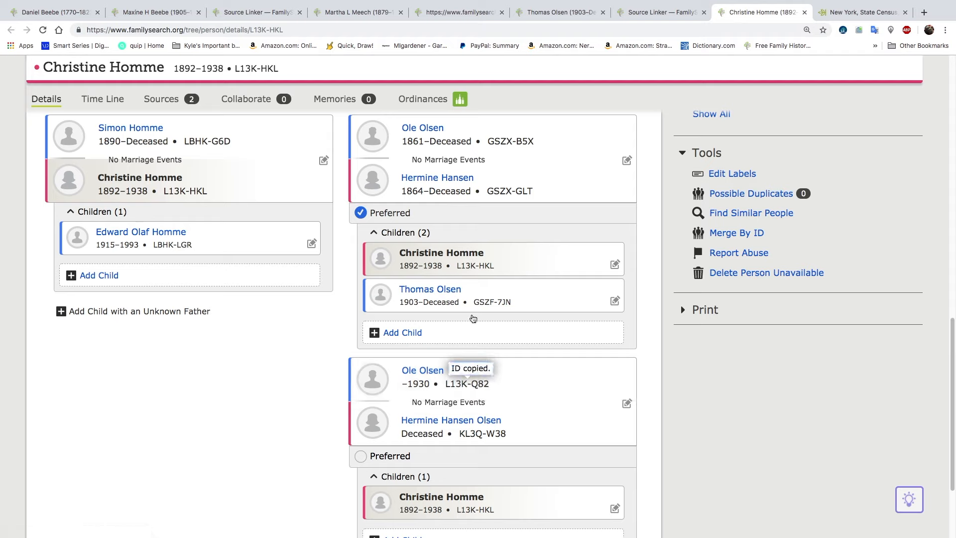
pyautogui.click(424, 129)
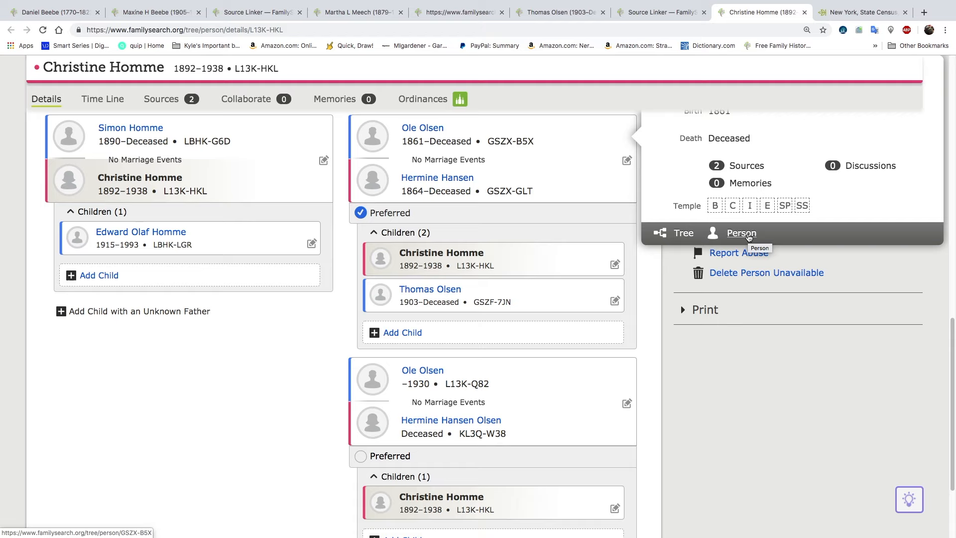
pyautogui.rightClick(748, 237)
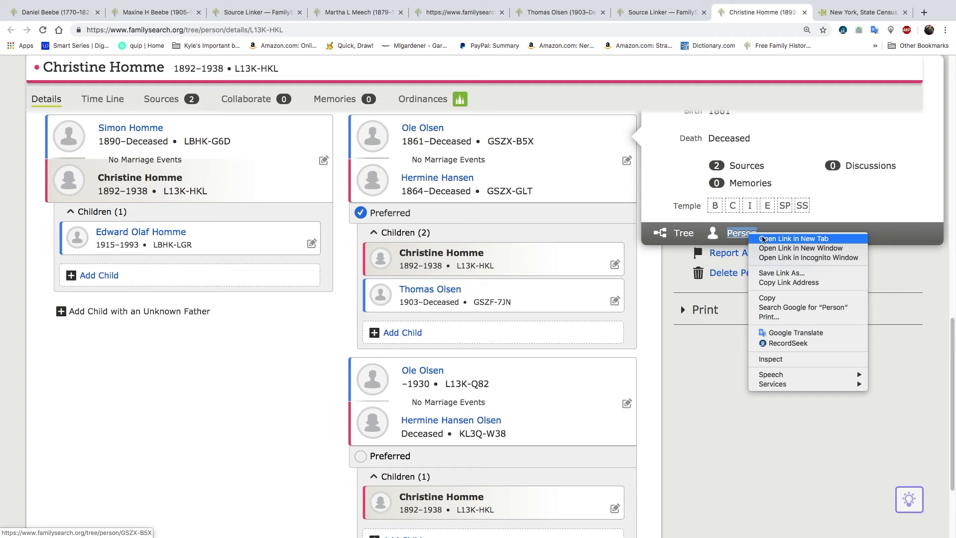
pyautogui.click(765, 238)
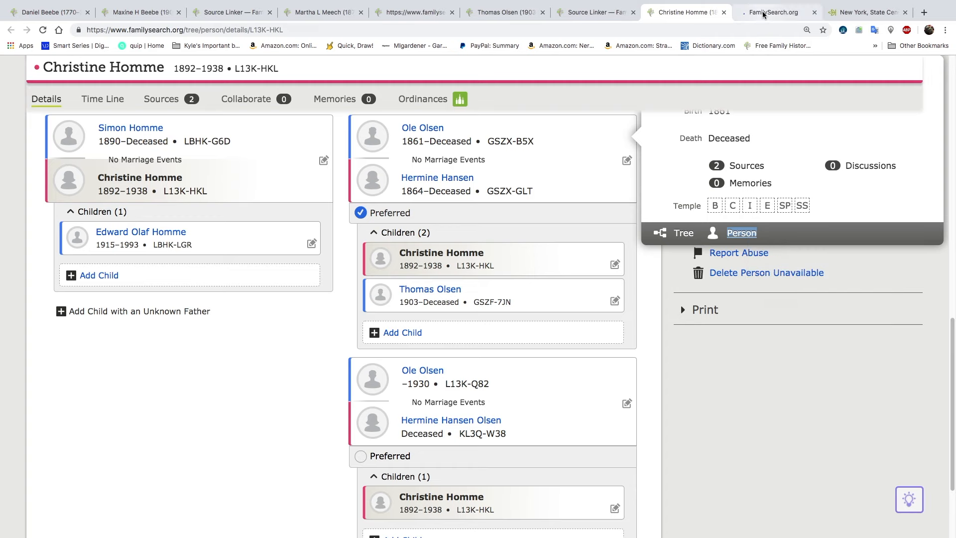
pyautogui.click(772, 12)
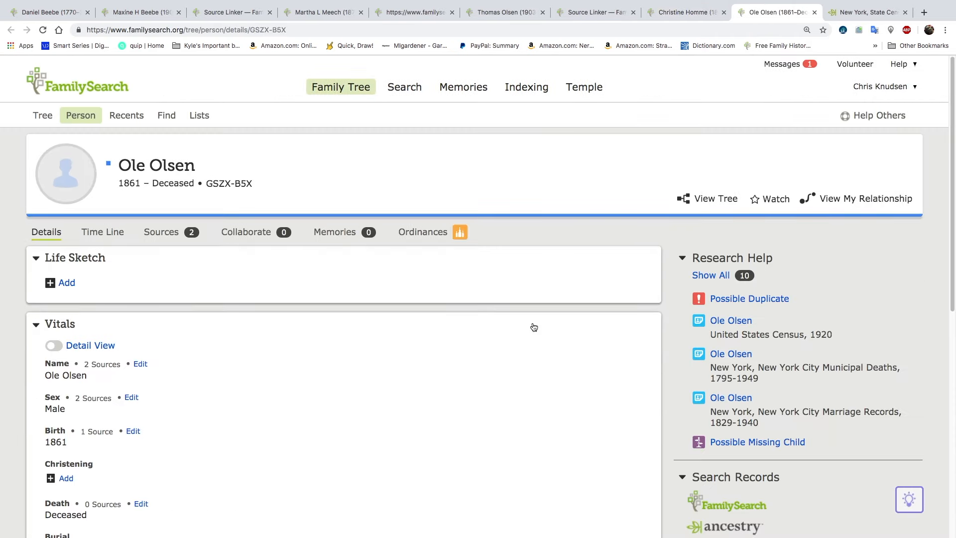
# Open the merge review for the father's possible duplicate and replace his death information with the duplicate's 1930 death
pyautogui.click(735, 297)
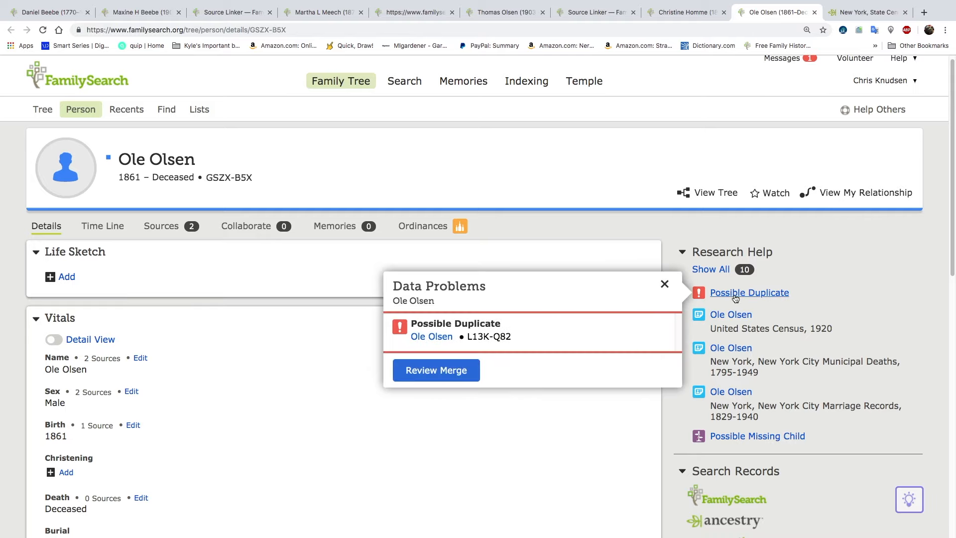
pyautogui.click(443, 373)
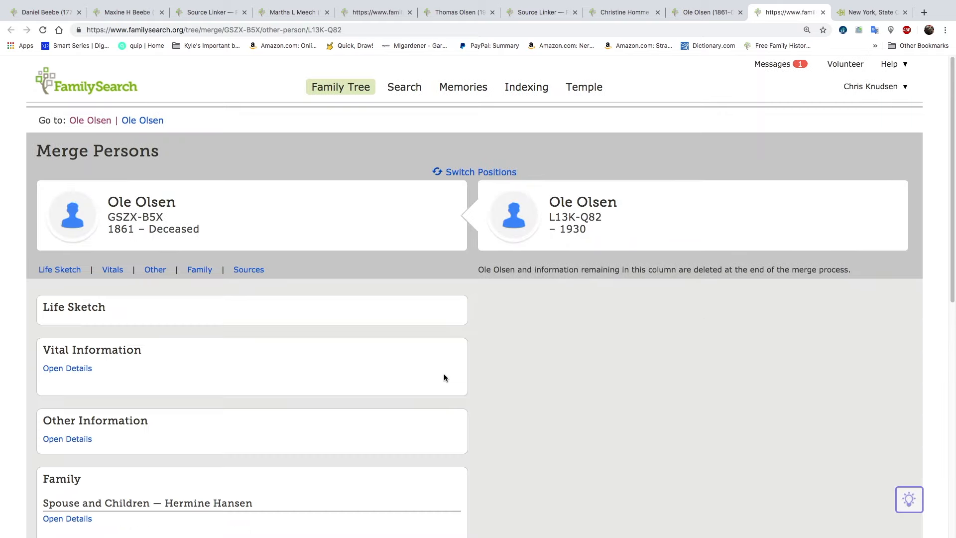
pyautogui.click(426, 371)
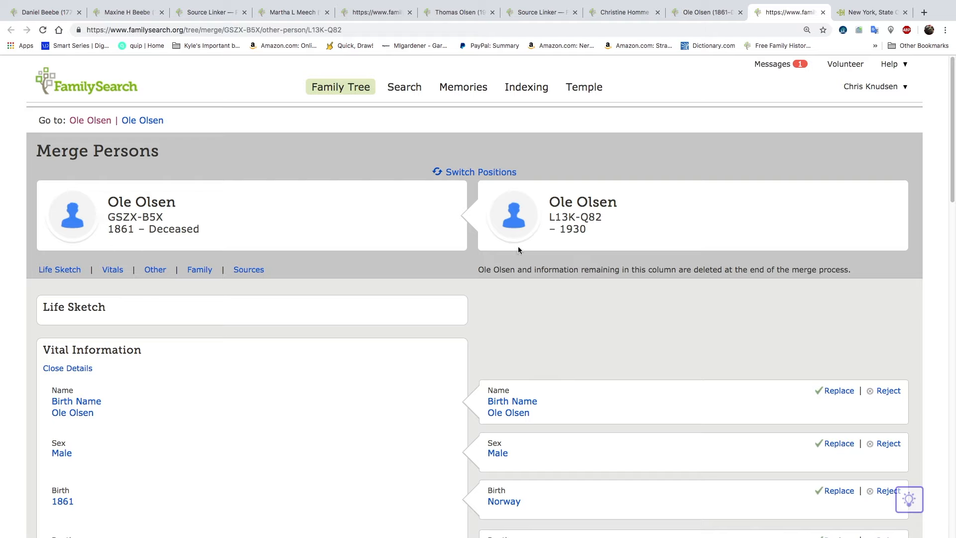
pyautogui.scroll(-2, 381, 314)
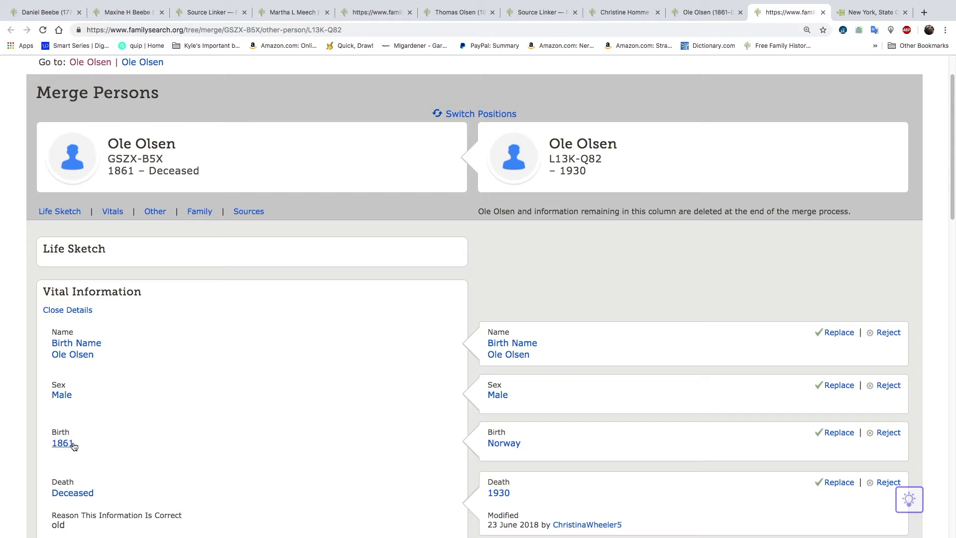
pyautogui.scroll(-1, 128, 421)
pyautogui.scroll(-3, 129, 421)
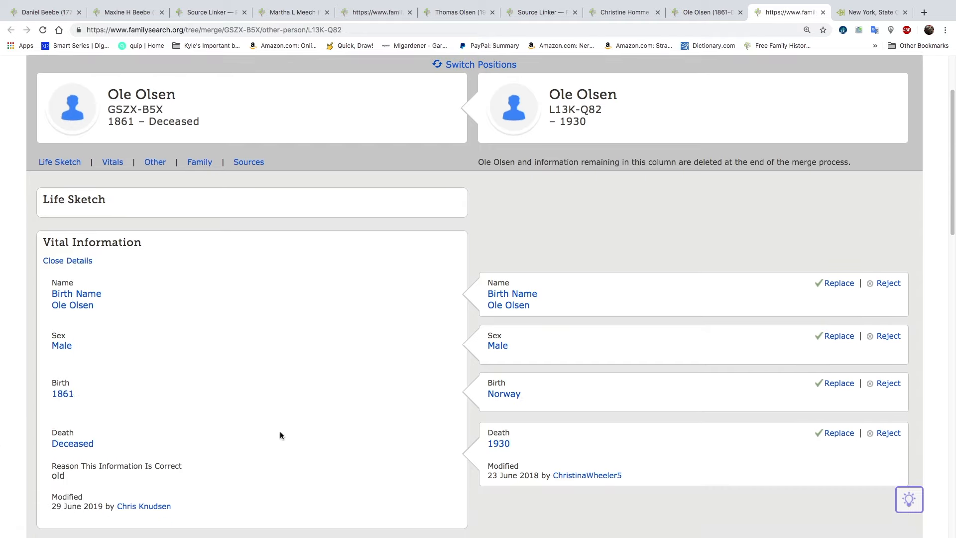
pyautogui.click(839, 433)
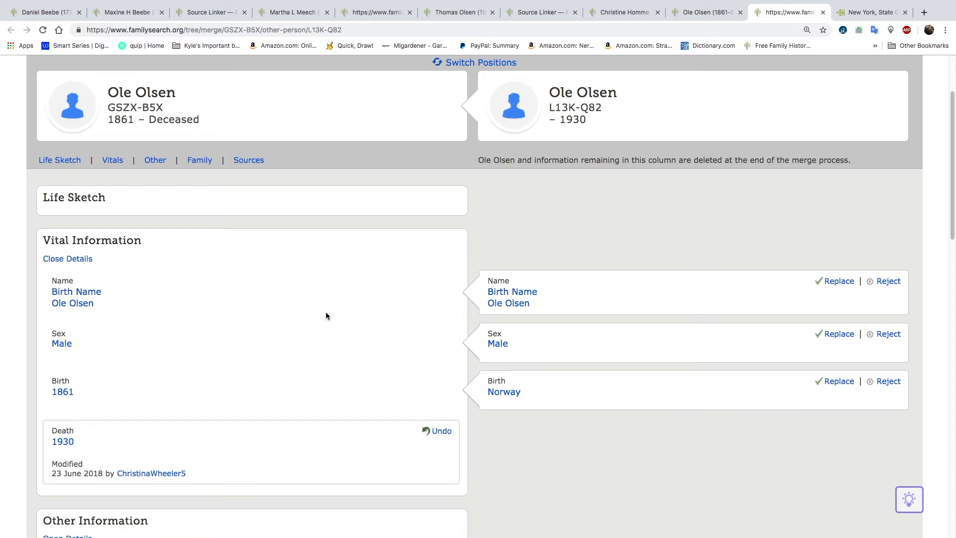
# Add the duplicate father's wife and daughter to the surviving record and finish the merge without entering a reason
pyautogui.scroll(-12, 325, 312)
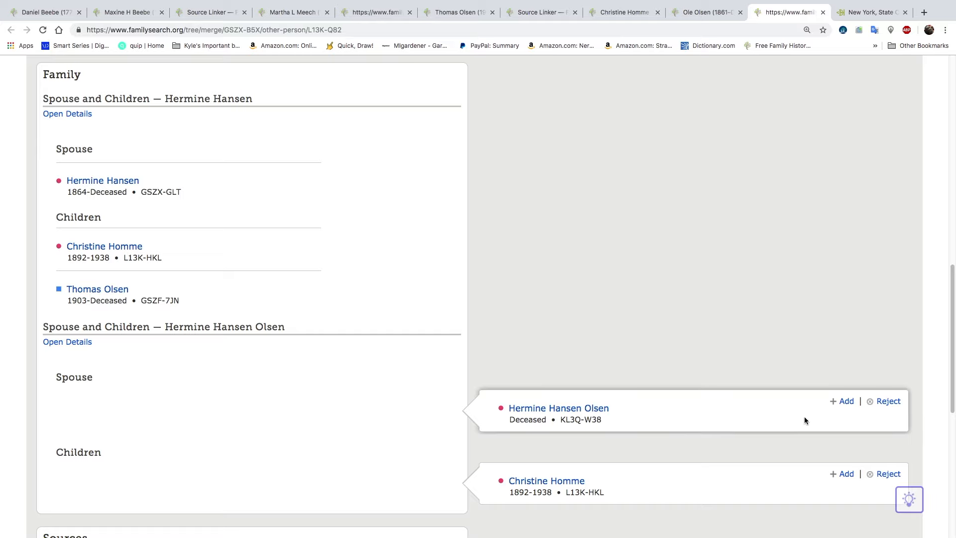
pyautogui.click(844, 401)
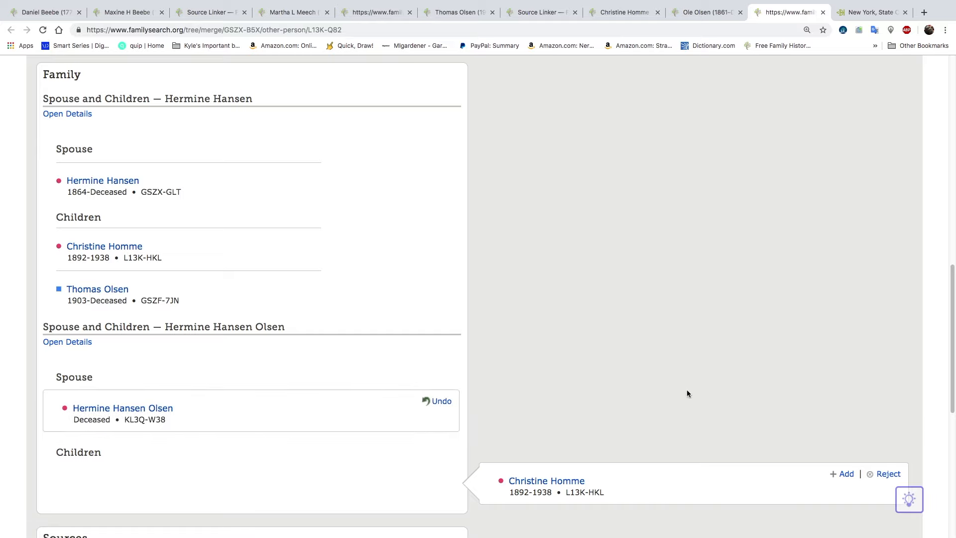
pyautogui.scroll(-2, 685, 389)
pyautogui.click(847, 421)
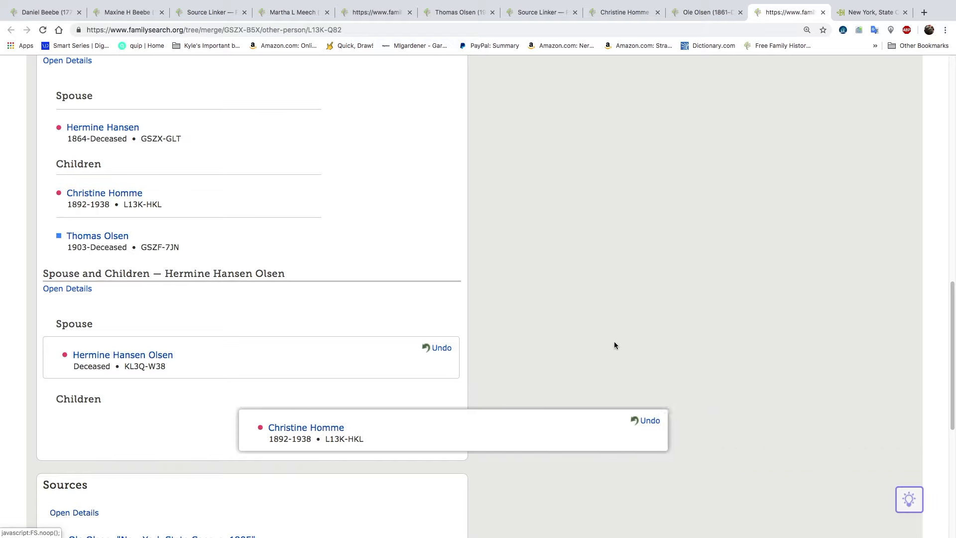
pyautogui.scroll(-5, 614, 343)
pyautogui.click(698, 445)
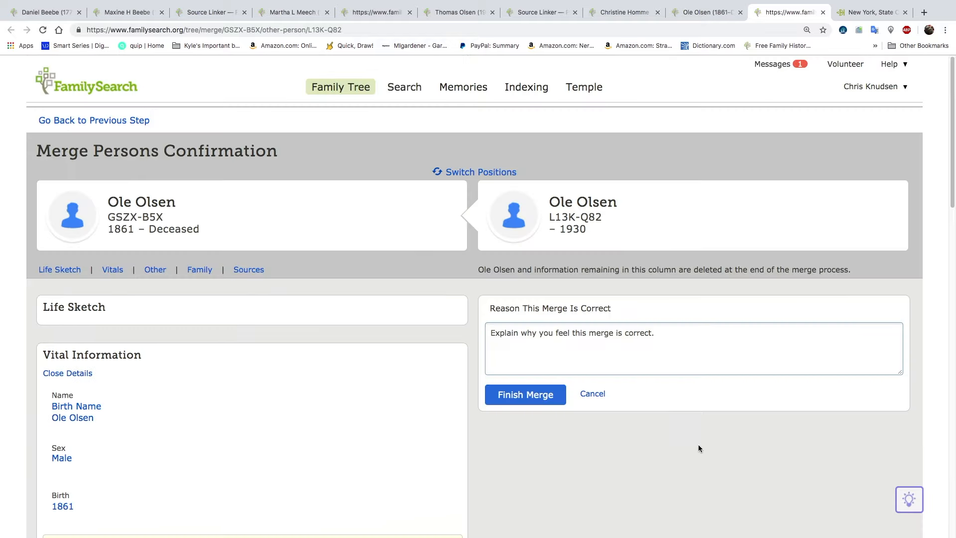
pyautogui.click(561, 391)
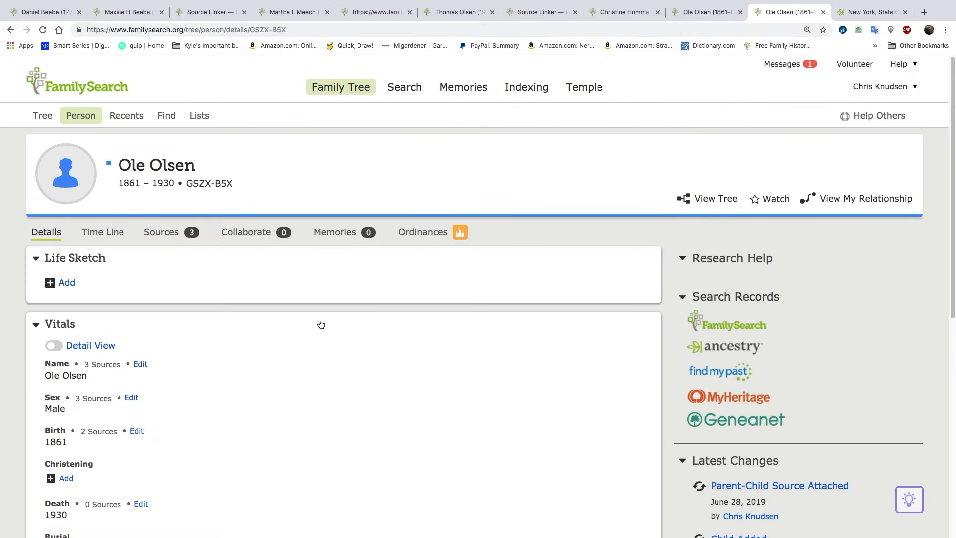
# Copy the person ID of the father's duplicate wife and open the page of the wife born in 1864
pyautogui.scroll(-1, 319, 326)
pyautogui.scroll(-15, 318, 326)
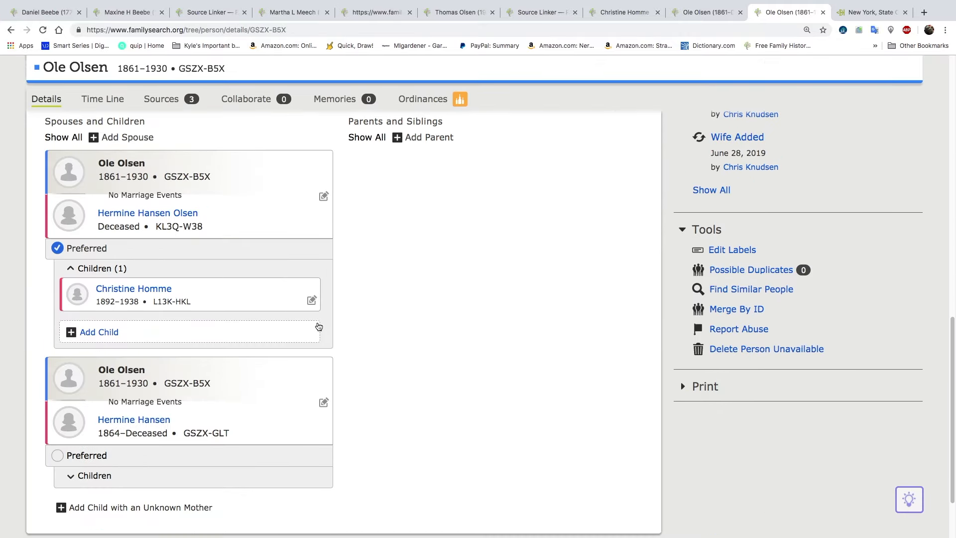
pyautogui.click(182, 228)
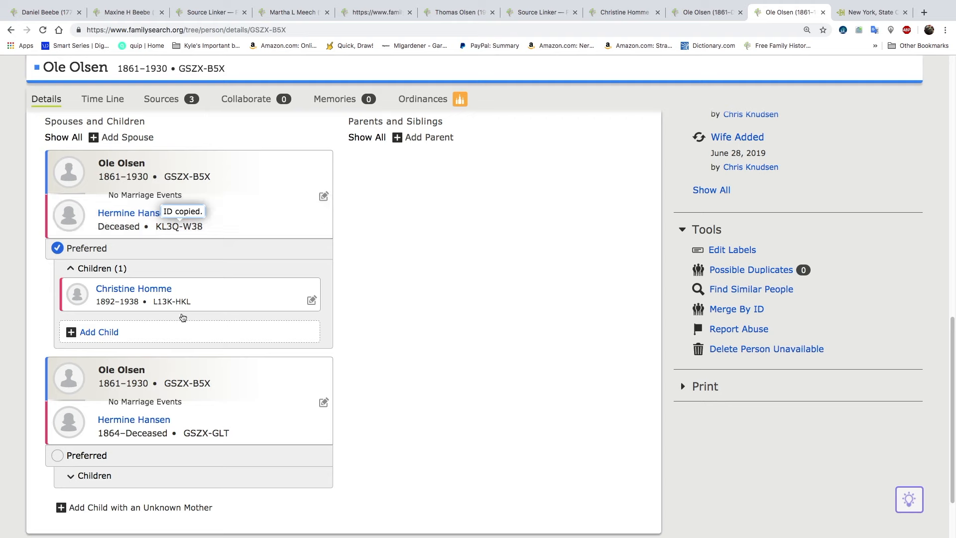
pyautogui.moveTo(155, 420)
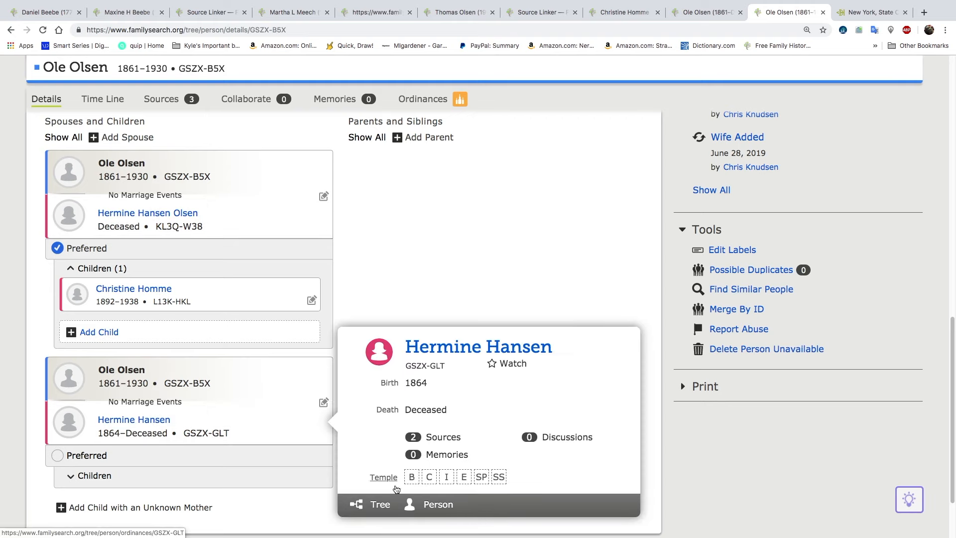
pyautogui.click(439, 505)
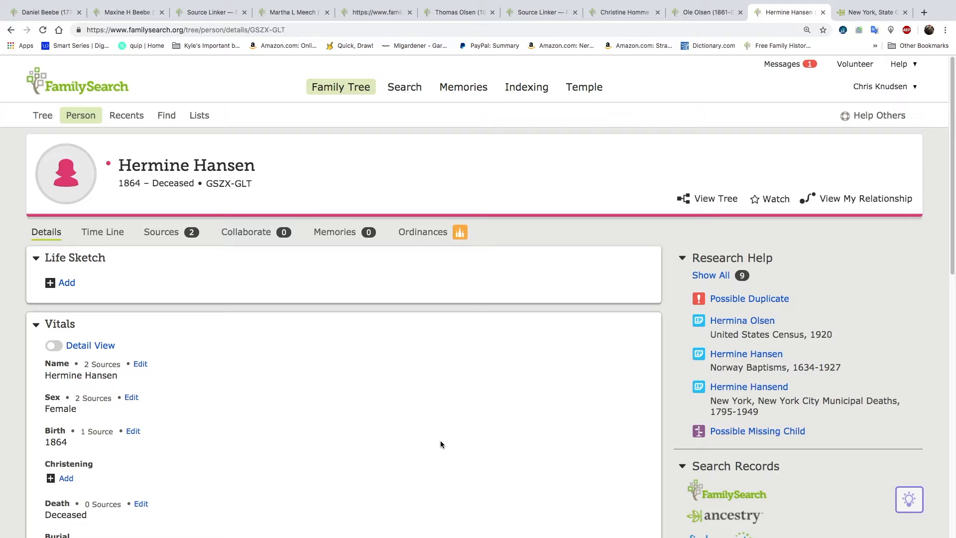
# Add Norway as the standardized birthplace of the wife born in 1864 and save the birth information
pyautogui.click(133, 431)
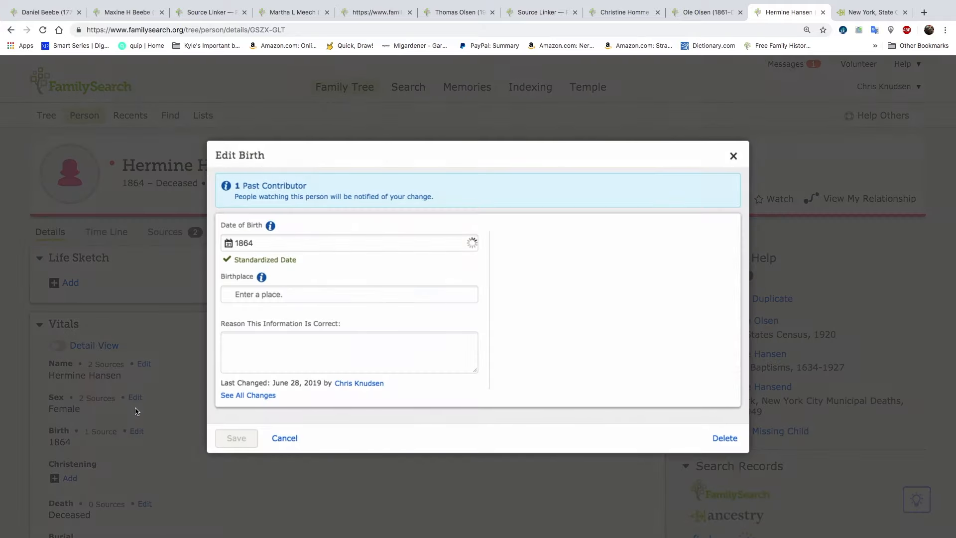
pyautogui.click(213, 291)
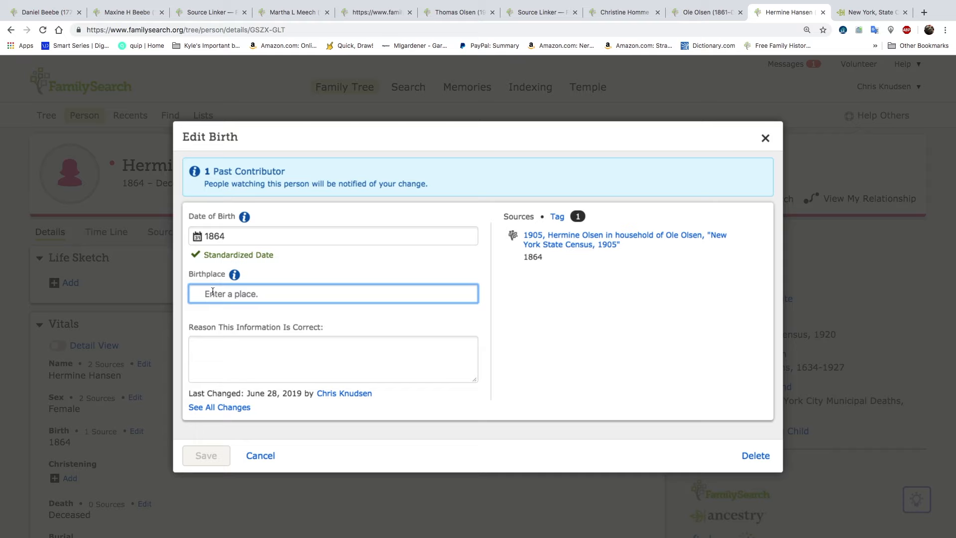
pyautogui.write('Norw')
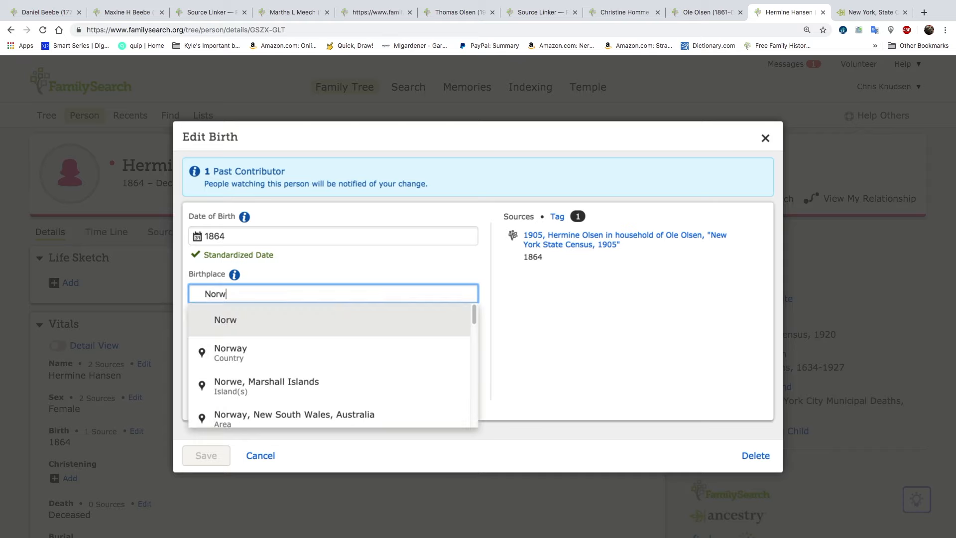
pyautogui.write('ay')
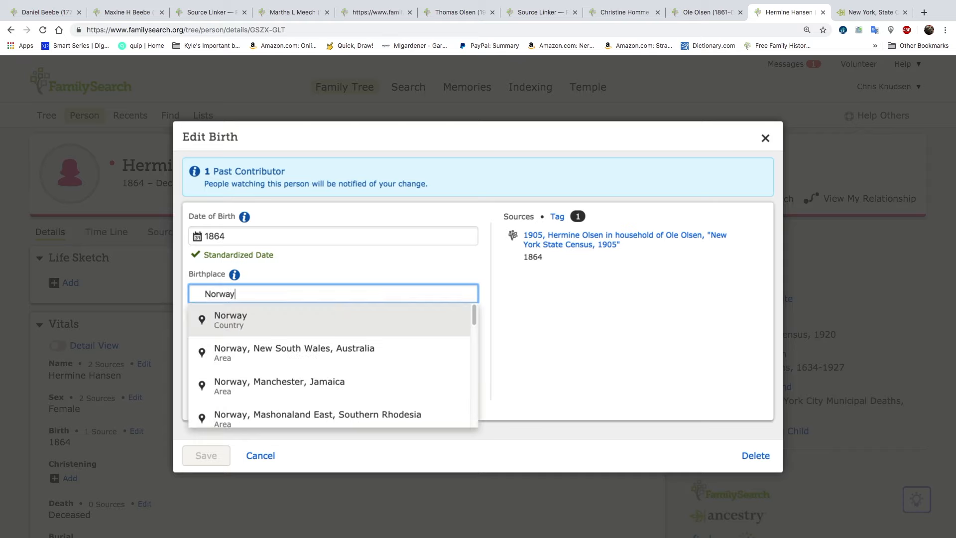
pyautogui.click(237, 326)
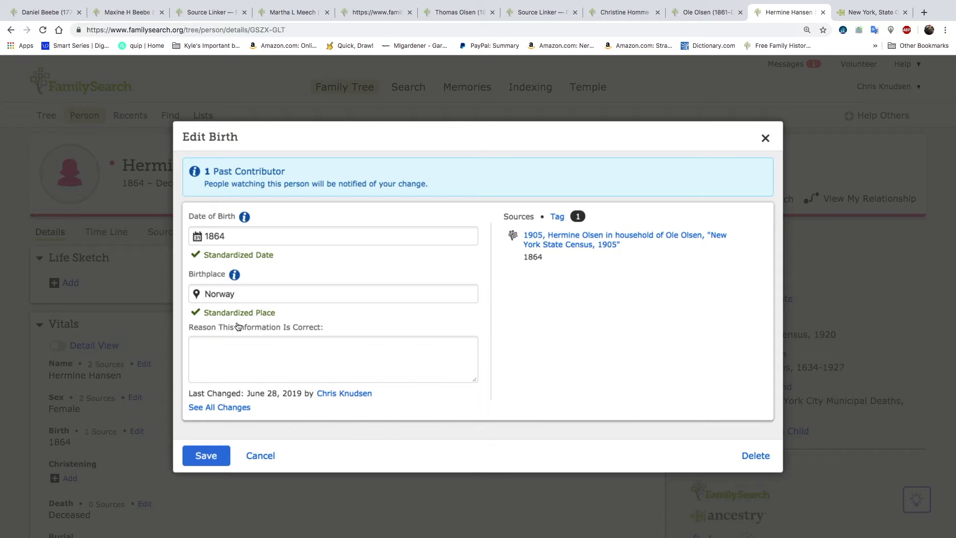
pyautogui.click(219, 456)
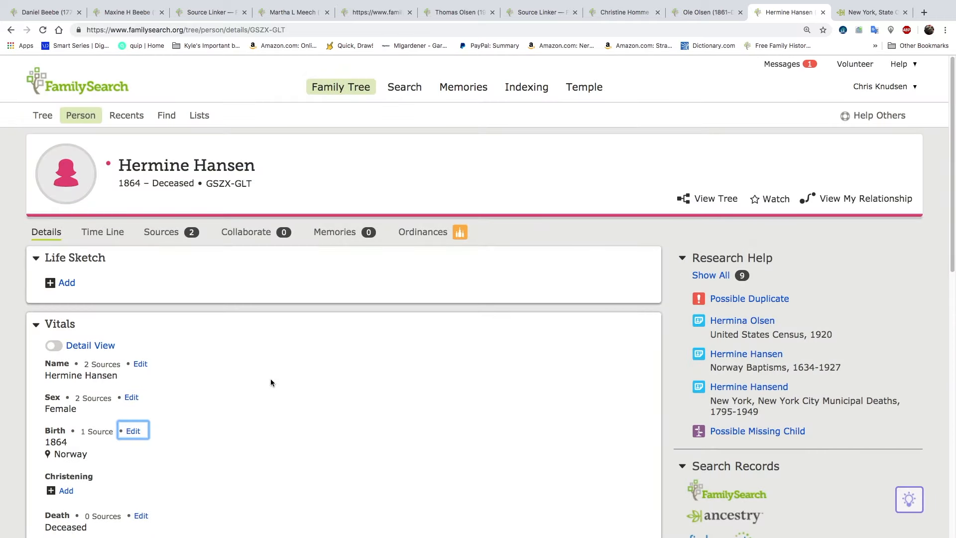
# Open the merge review for the wife's possible duplicate and expand the vital information details
pyautogui.click(756, 300)
pyautogui.click(424, 379)
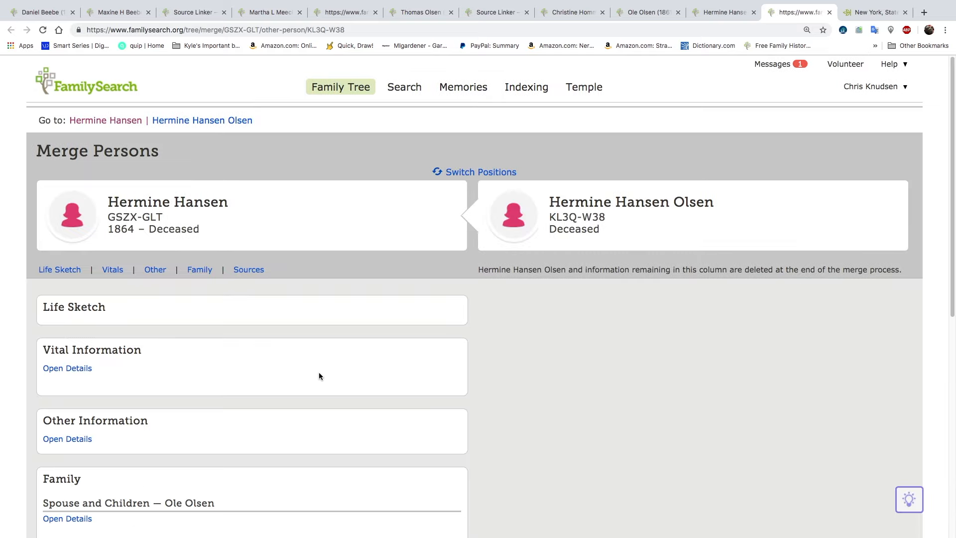
pyautogui.click(321, 376)
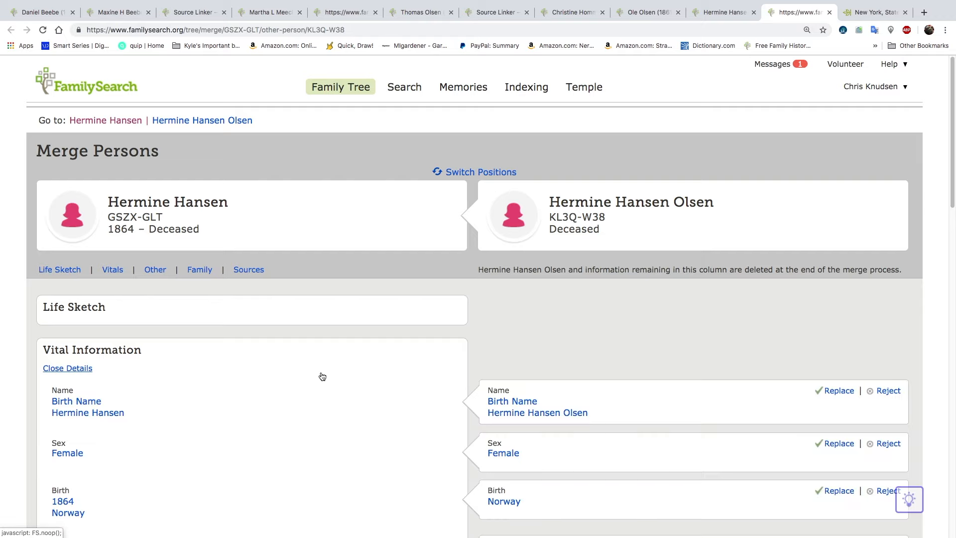
# Compare the vital information, residence, spouses and children of the two wife records in the merge review
pyautogui.scroll(-1, 321, 374)
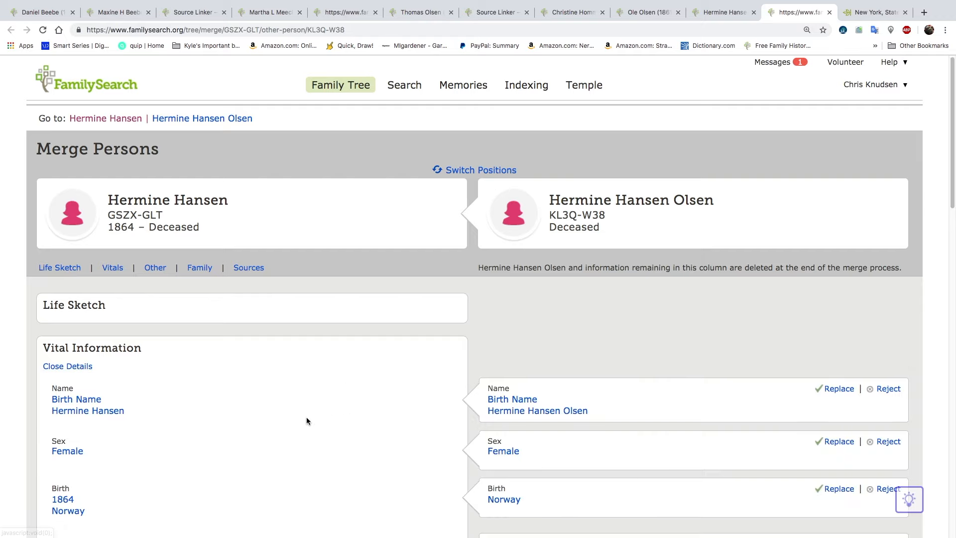
pyautogui.scroll(-3, 306, 416)
pyautogui.scroll(-3, 363, 425)
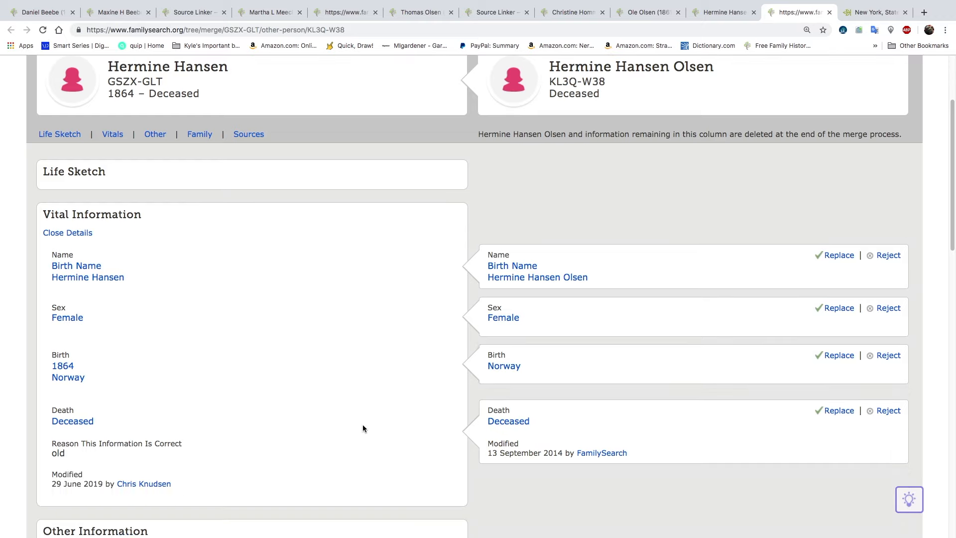
pyautogui.scroll(-5, 364, 425)
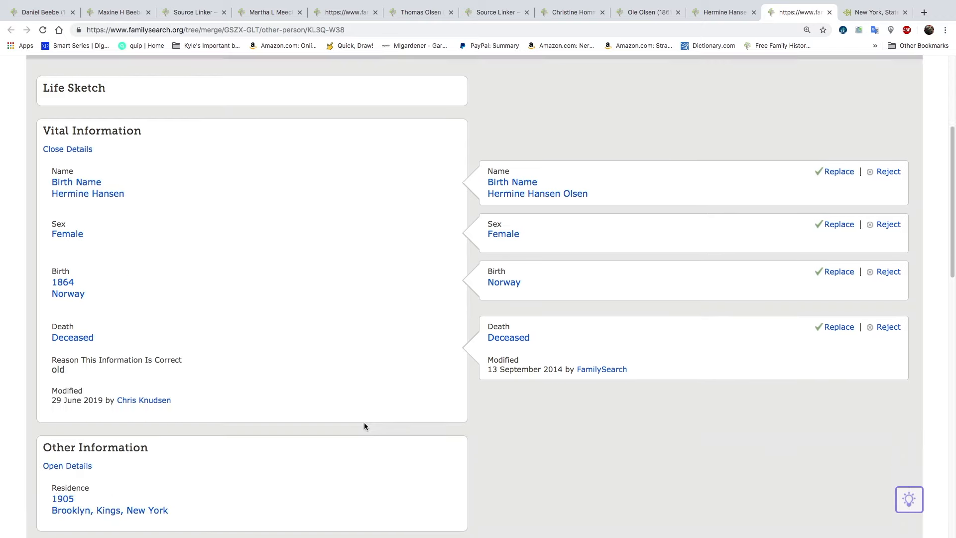
pyautogui.scroll(-7, 364, 425)
pyautogui.scroll(-4, 364, 426)
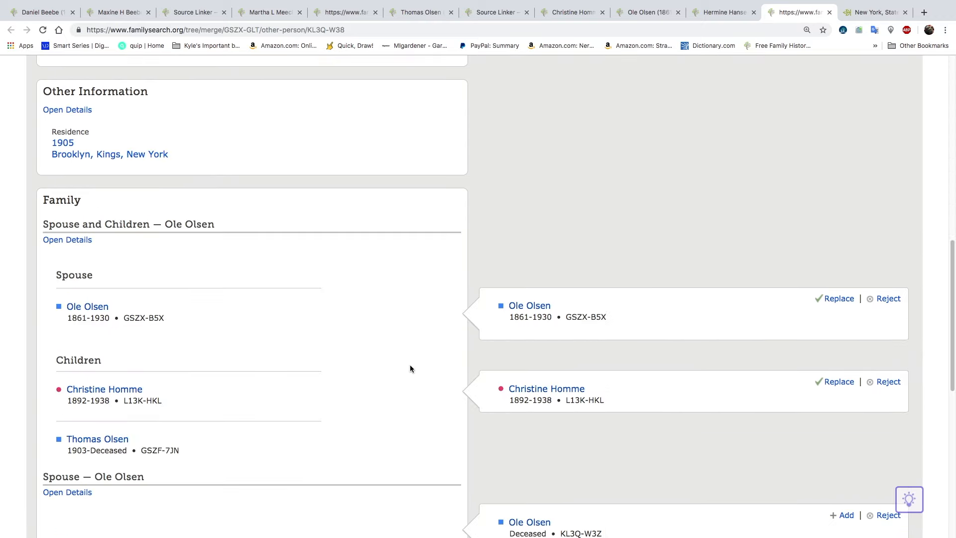
pyautogui.scroll(-1, 311, 407)
pyautogui.scroll(-1, 311, 406)
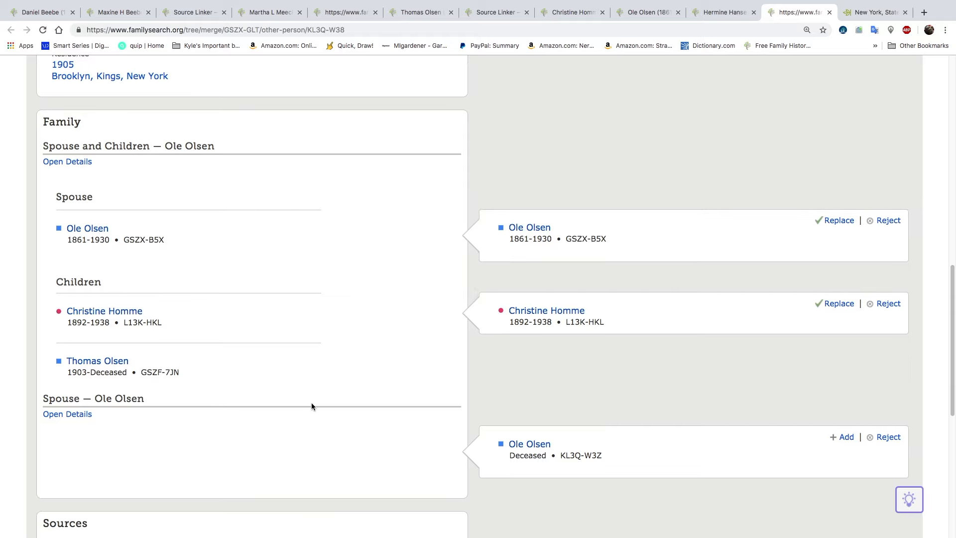
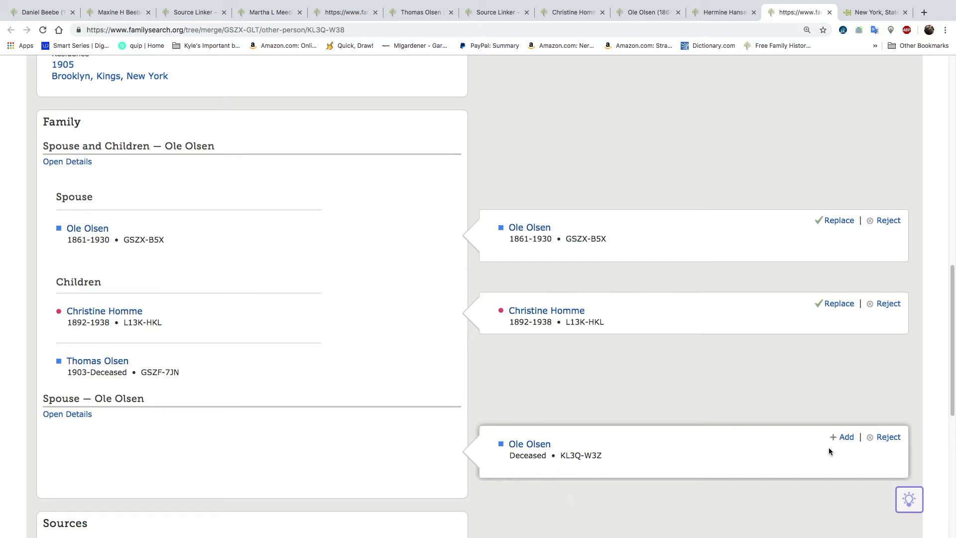
# Add the deceased duplicate husband as a spouse on the surviving wife record and finish merging the two wife records
pyautogui.click(845, 437)
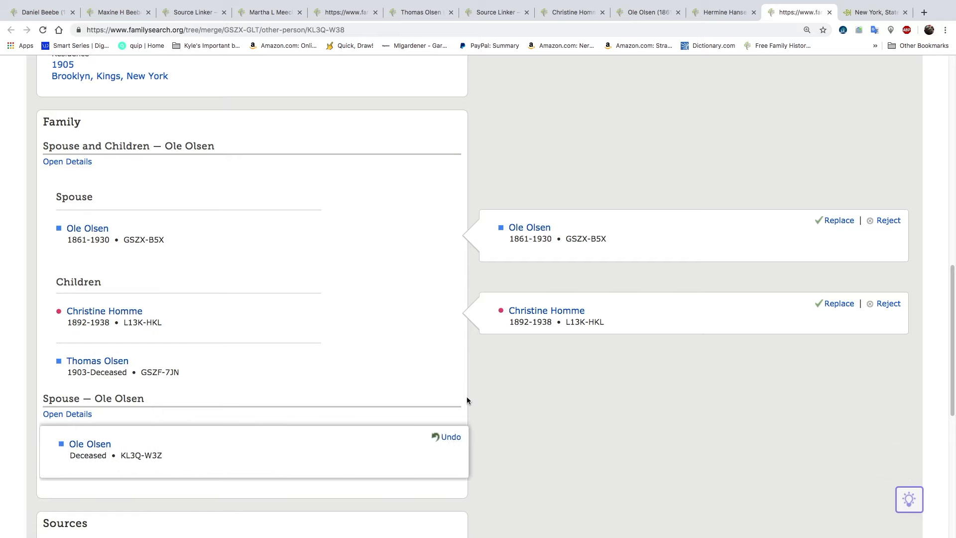
pyautogui.scroll(-3, 466, 398)
pyautogui.scroll(-2, 467, 400)
pyautogui.click(710, 487)
pyautogui.click(525, 398)
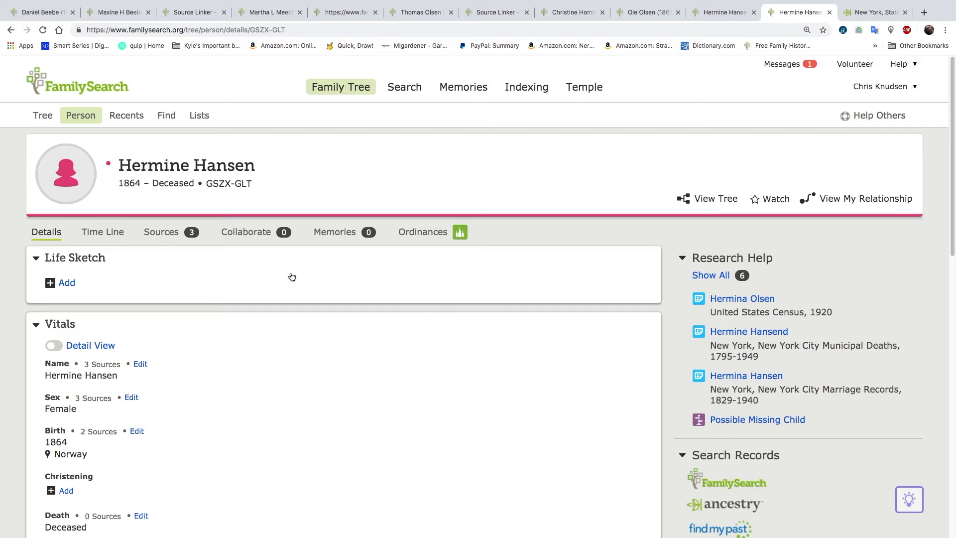
# Compare the summary cards of the wife's two husband entries and open the person page of the husband born in 1861
pyautogui.scroll(-4, 352, 305)
pyautogui.scroll(-8, 351, 304)
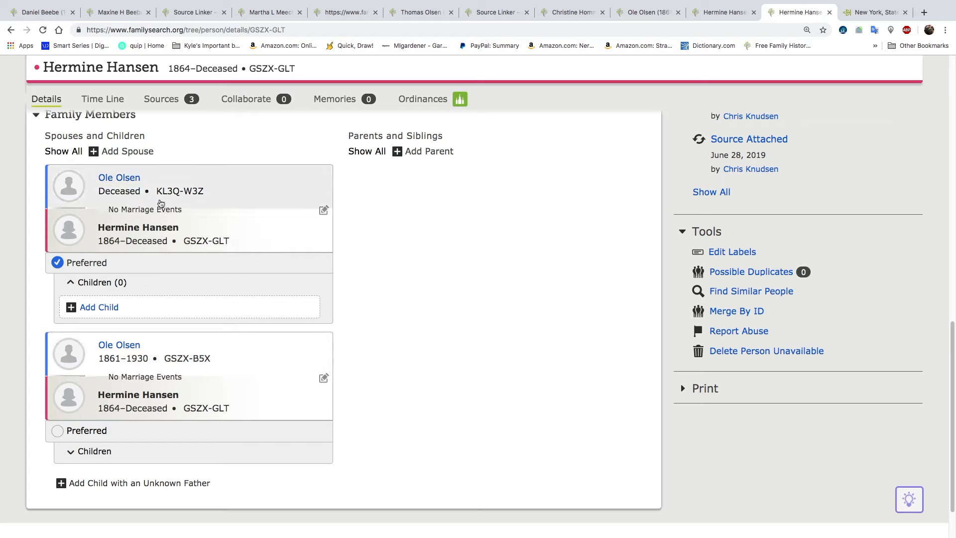
pyautogui.click(201, 352)
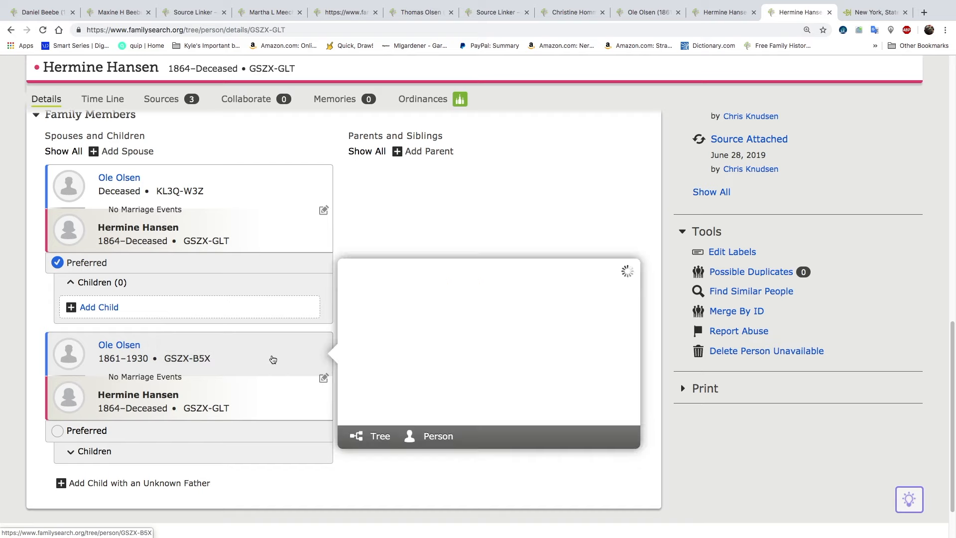
pyautogui.click(134, 350)
pyautogui.click(133, 349)
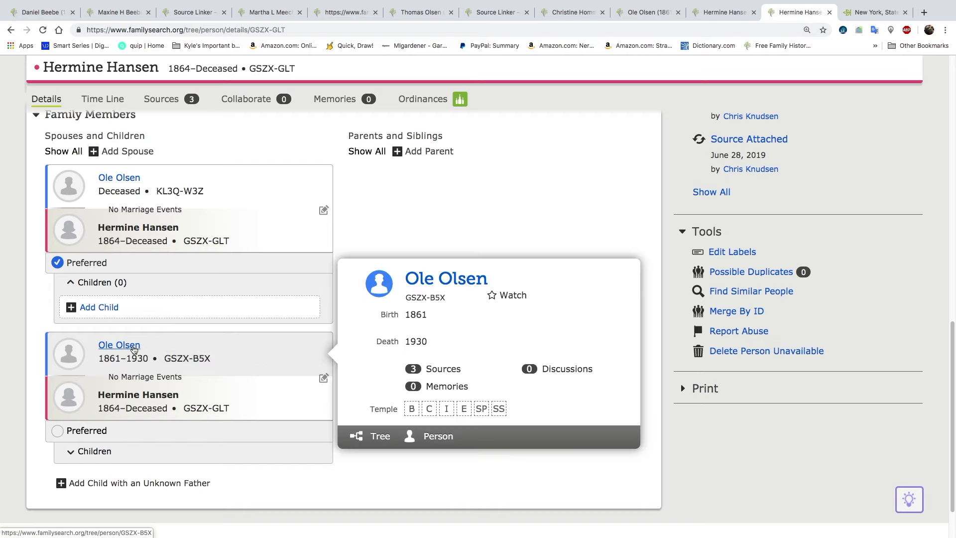
pyautogui.click(121, 178)
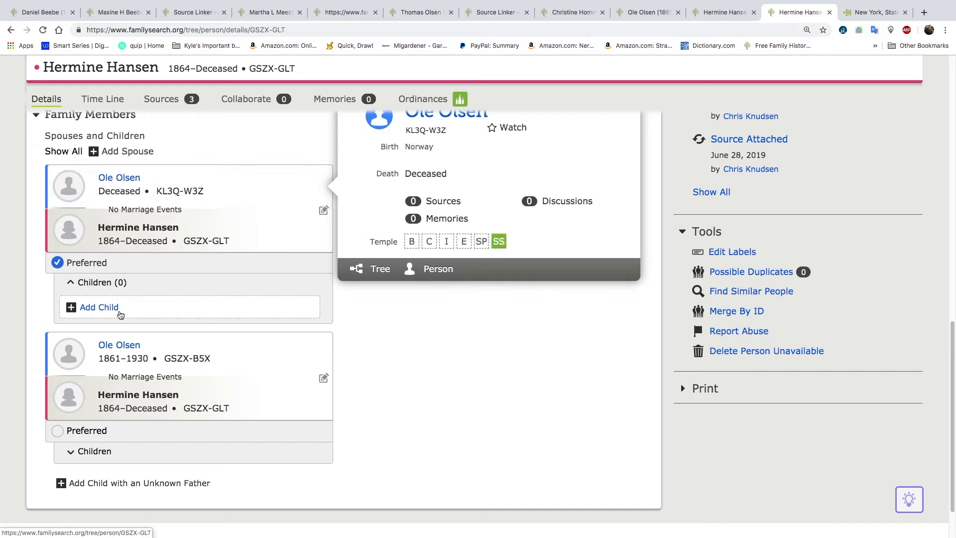
pyautogui.click(124, 347)
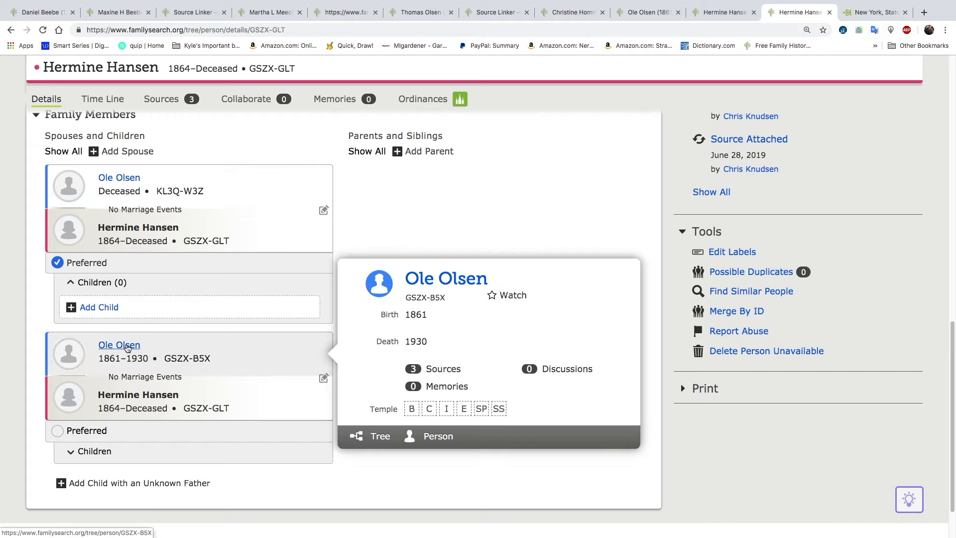
pyautogui.click(438, 436)
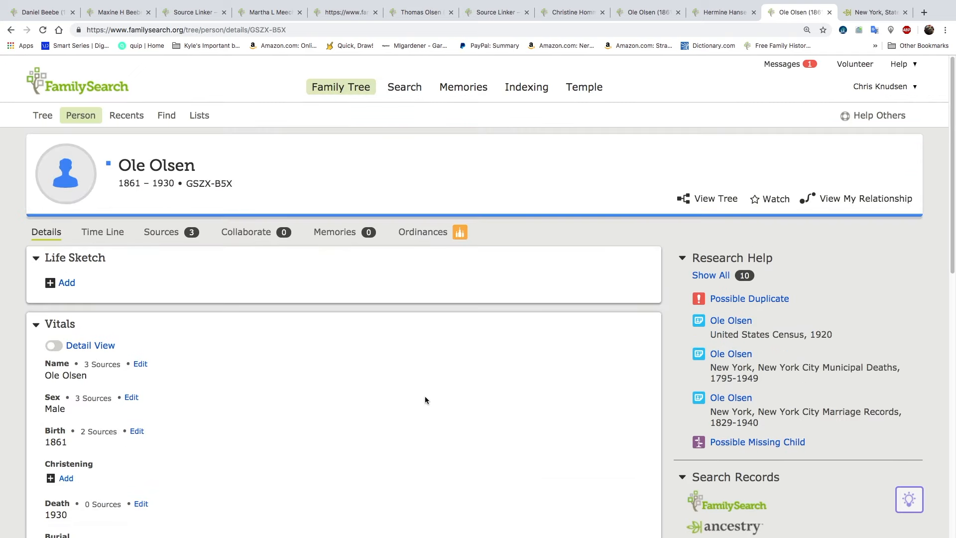
# Review the possible duplicate of the husband born in 1861 and merge it into his record
pyautogui.click(744, 299)
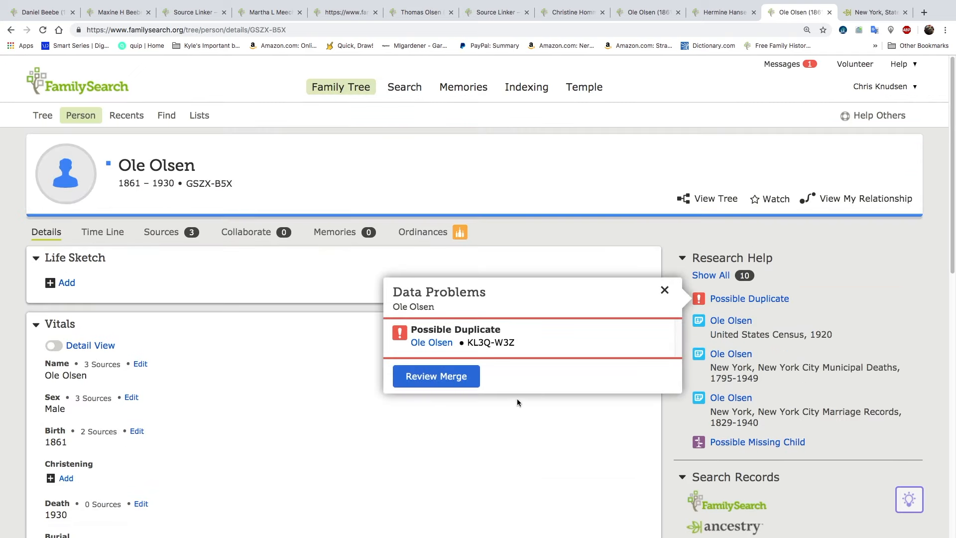
pyautogui.click(436, 376)
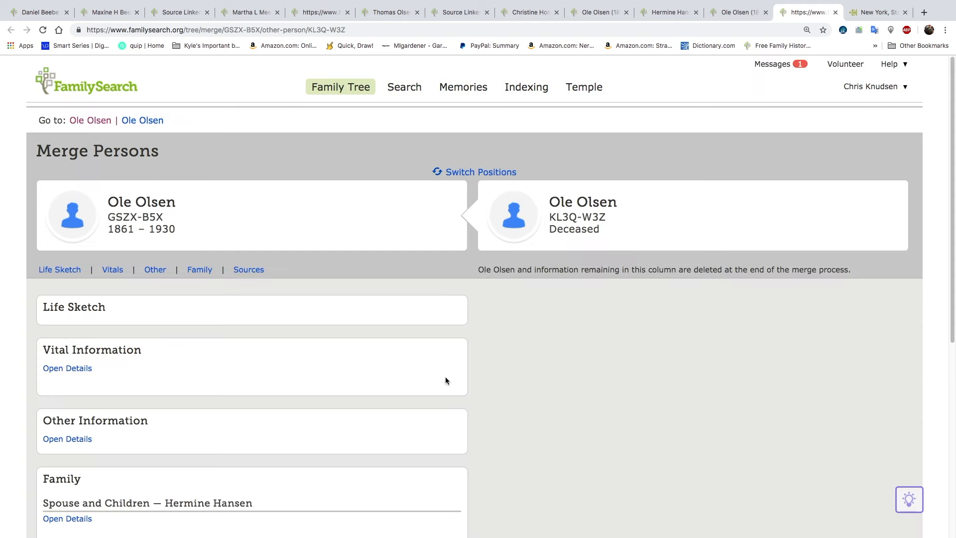
pyautogui.scroll(-4, 307, 347)
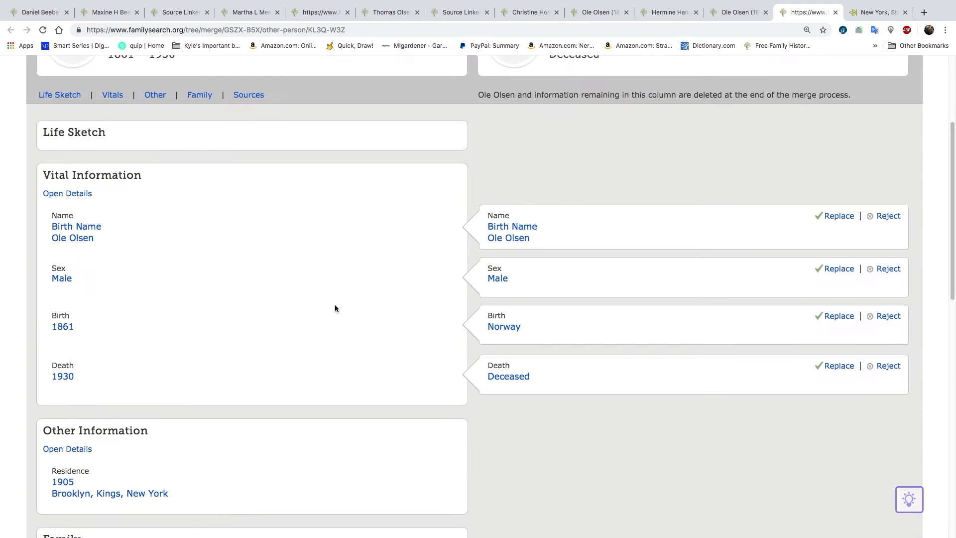
pyautogui.scroll(-6, 320, 313)
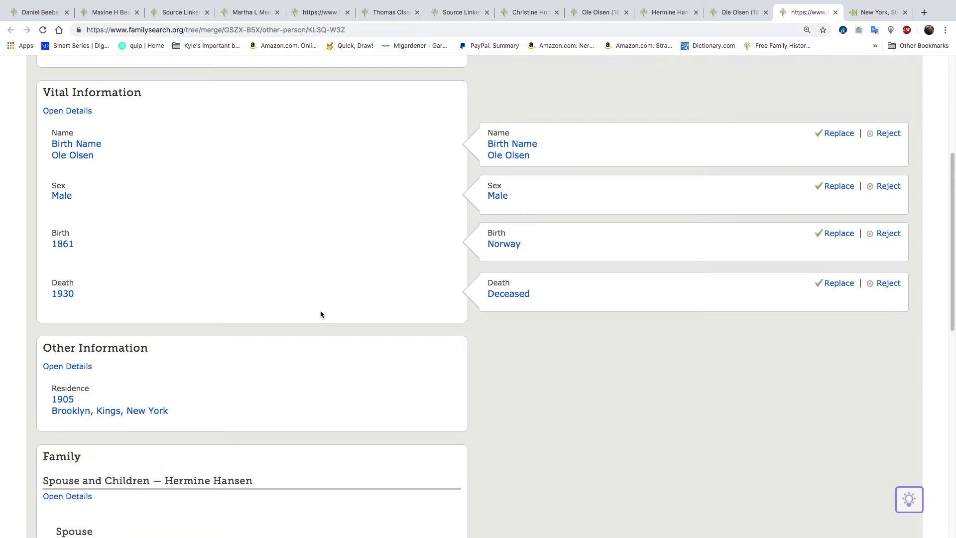
pyautogui.scroll(-6, 320, 317)
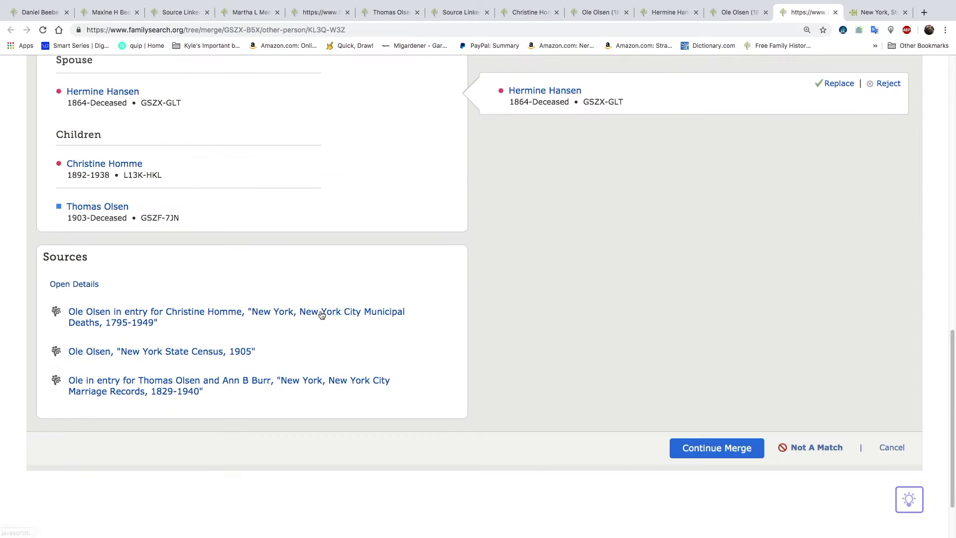
pyautogui.click(698, 446)
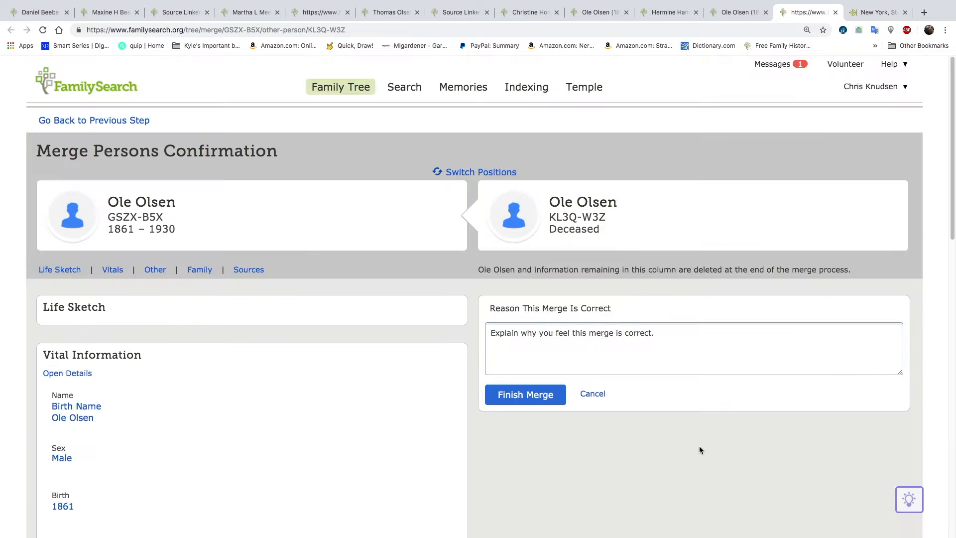
pyautogui.click(543, 398)
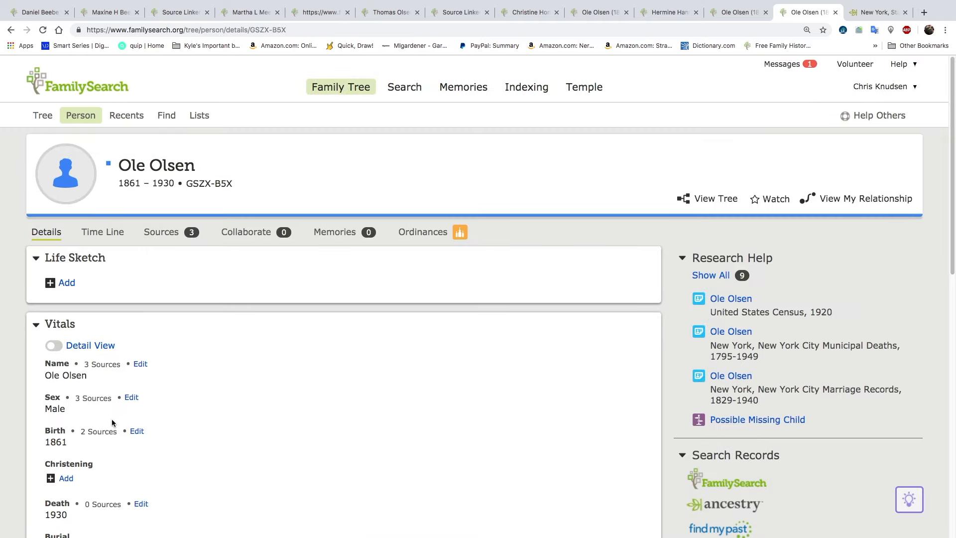
# Add Norway as the standardized birthplace of the husband born in 1861 and save the birth information
pyautogui.click(136, 431)
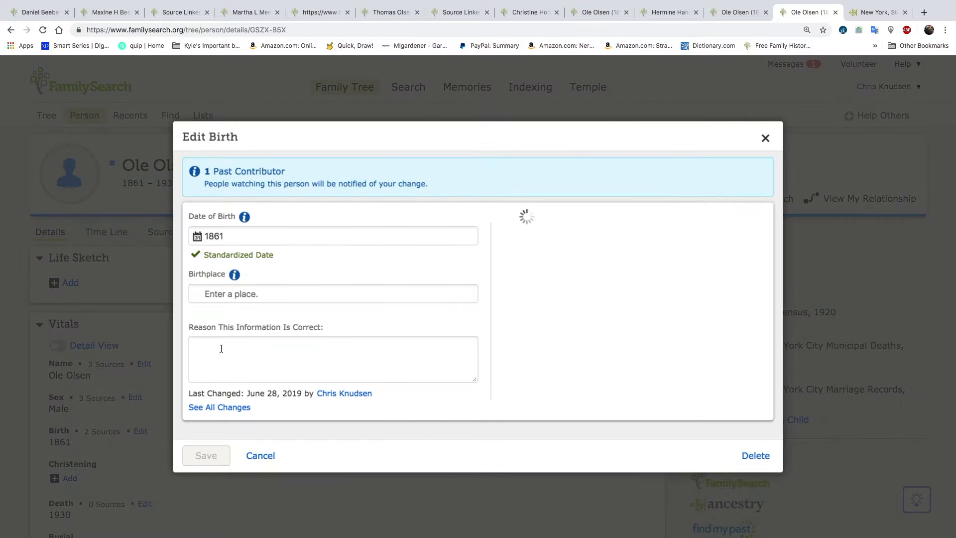
pyautogui.click(243, 293)
pyautogui.write('Norway')
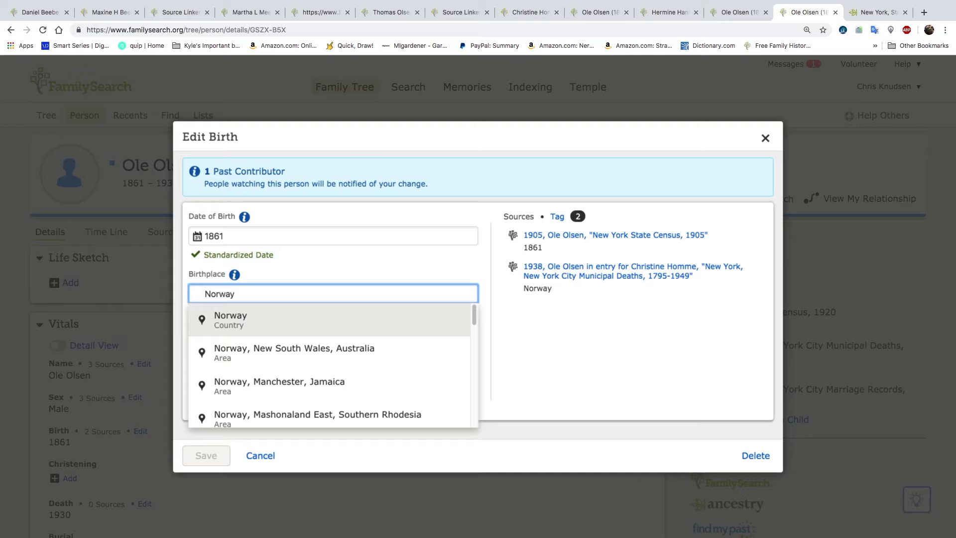
pyautogui.click(249, 319)
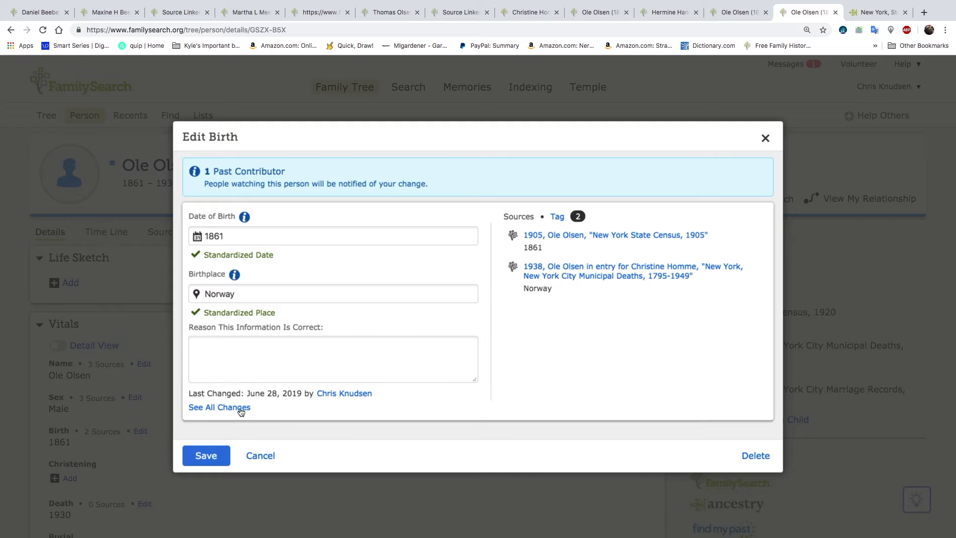
pyautogui.click(214, 456)
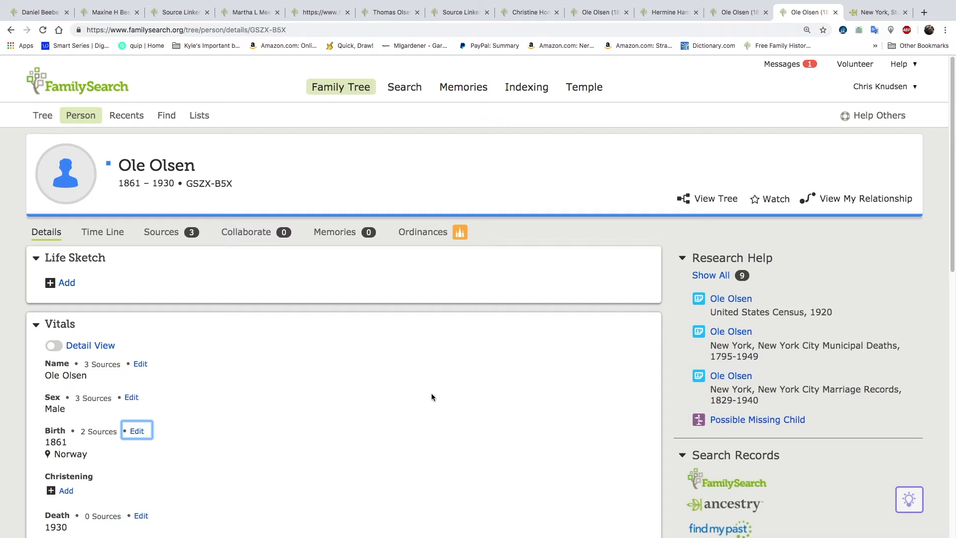
# Examine the husband's record hint from the New York City Municipal Deaths, 1795-1949, and close it
pyautogui.scroll(-2, 431, 392)
pyautogui.scroll(-2, 431, 396)
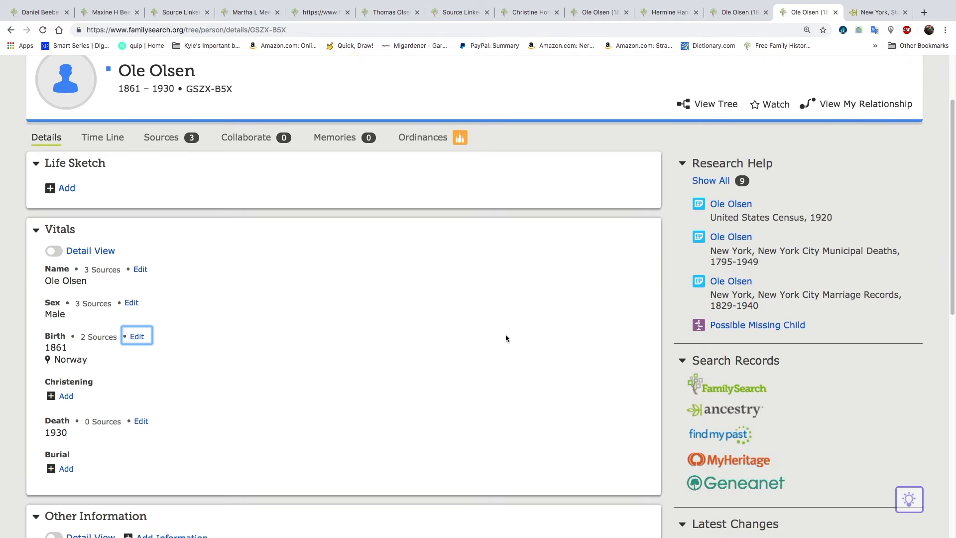
pyautogui.scroll(-1, 504, 337)
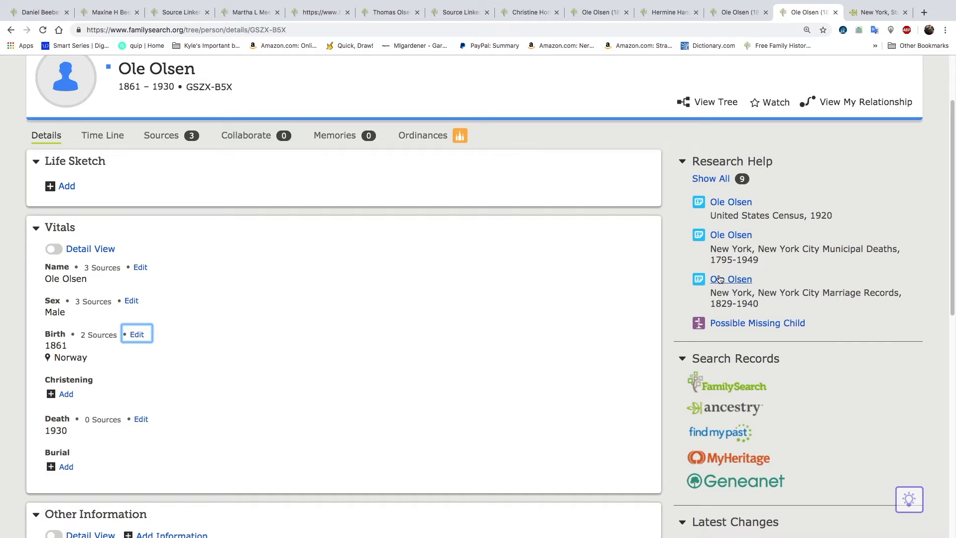
pyautogui.click(725, 239)
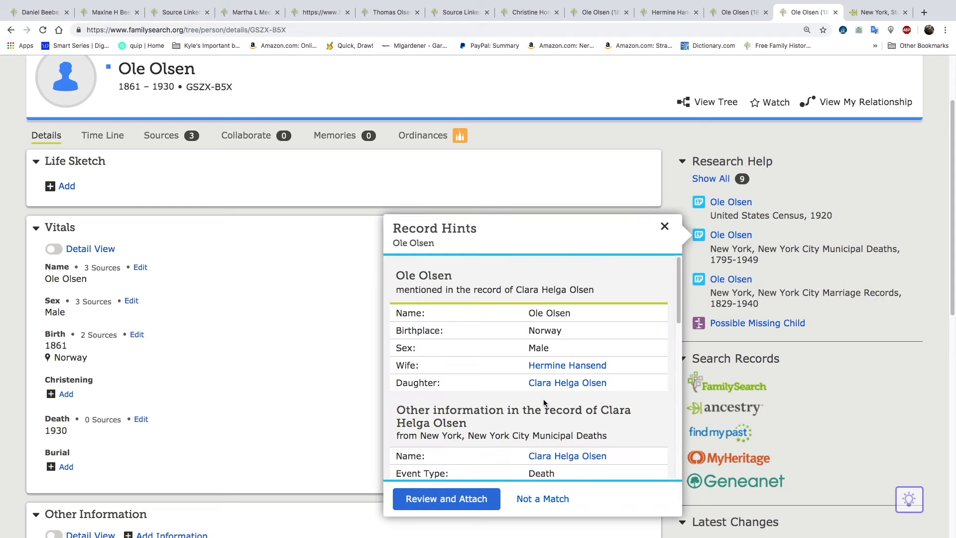
pyautogui.click(303, 334)
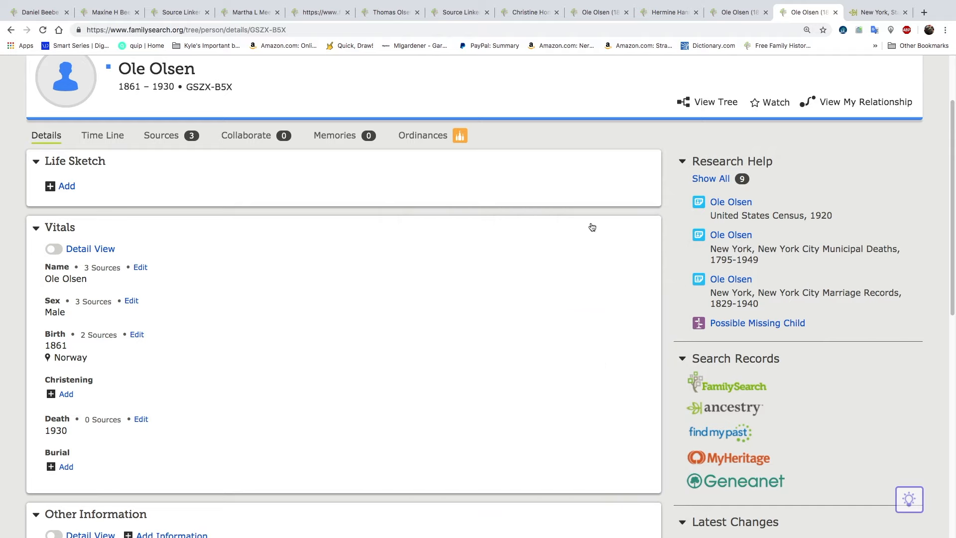
# Attach the United States Census, 1920 hint to the husband, adding the 1920 Brooklyn Assembly District 7 residence
pyautogui.click(739, 203)
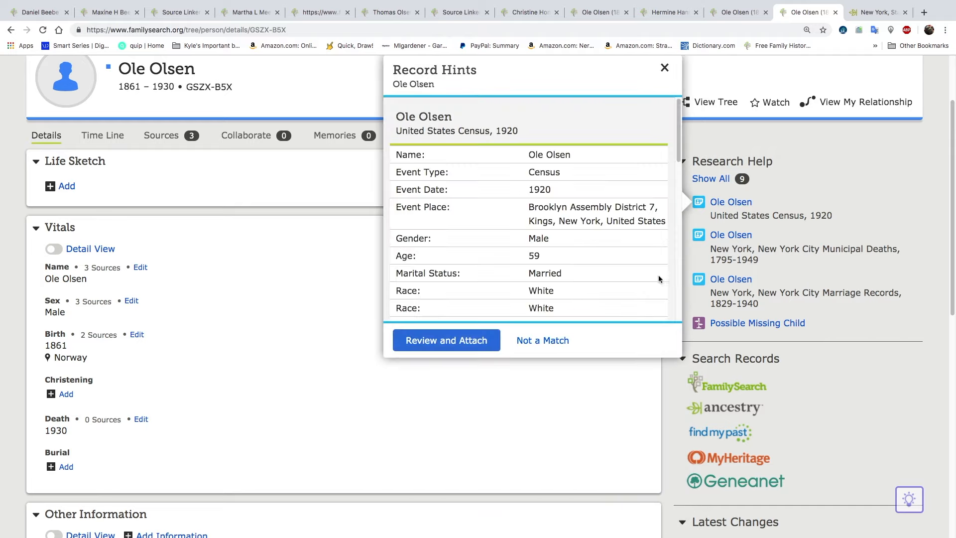
pyautogui.click(473, 340)
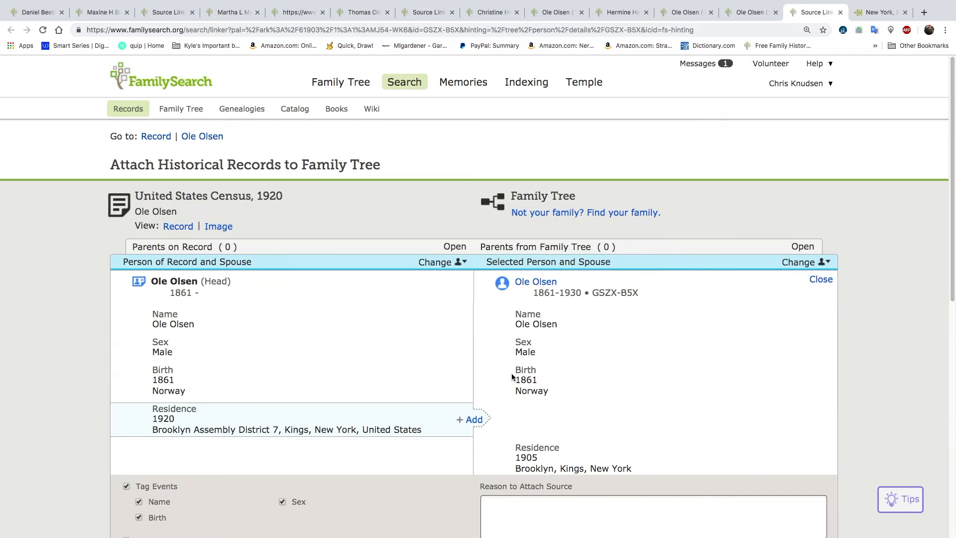
pyautogui.click(473, 420)
pyautogui.scroll(-2, 420, 383)
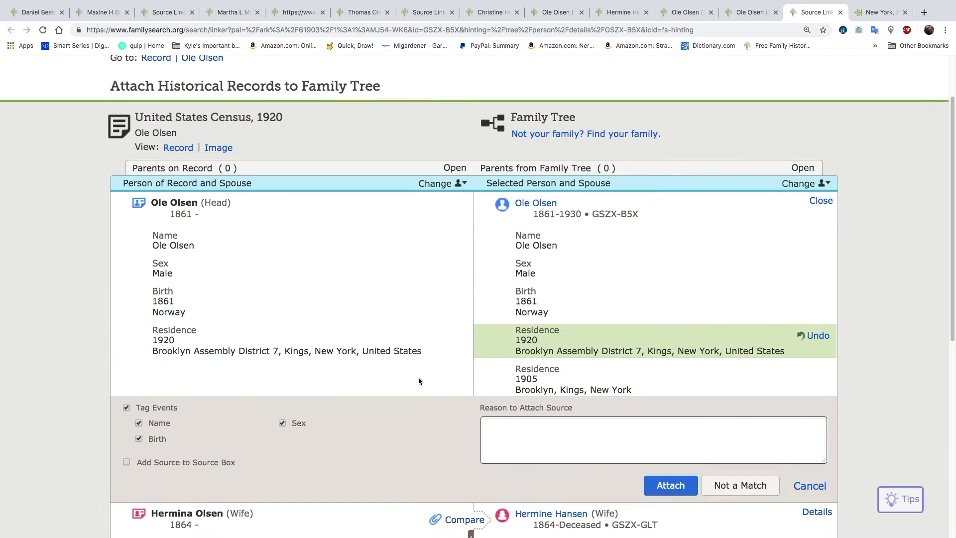
pyautogui.click(670, 485)
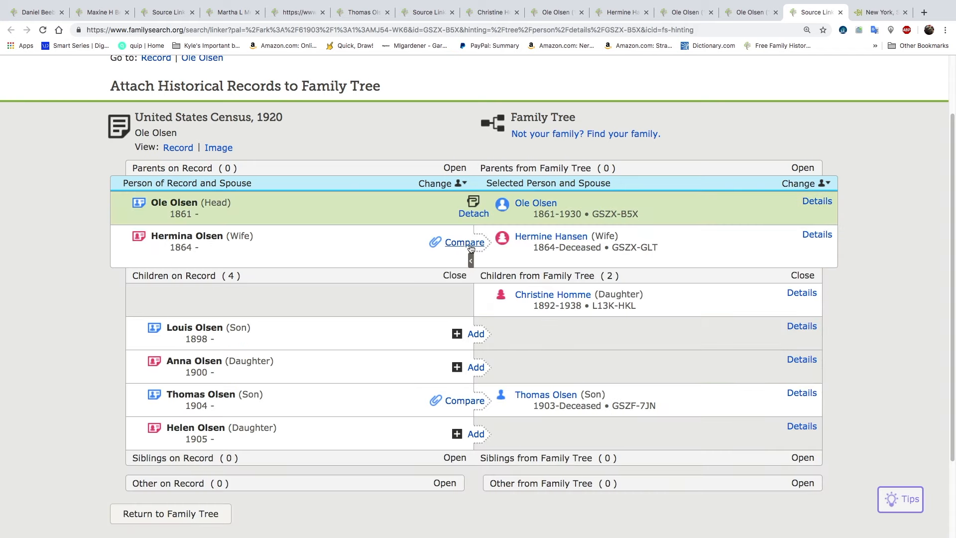
# Attach the 1920 census record to the wife born in 1864, including her 1920 Brooklyn Assembly District 7 residence
pyautogui.click(465, 243)
pyautogui.click(472, 383)
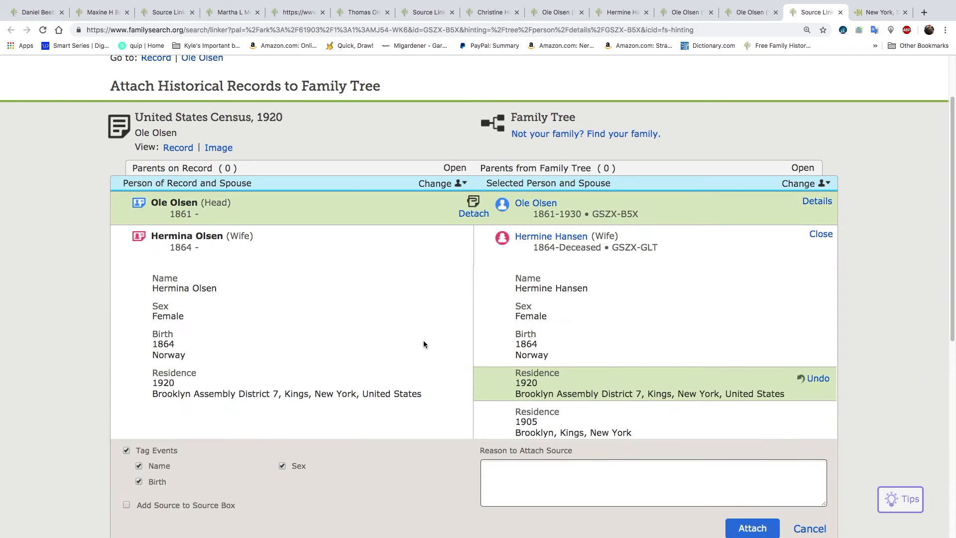
pyautogui.scroll(-2, 423, 340)
pyautogui.click(752, 445)
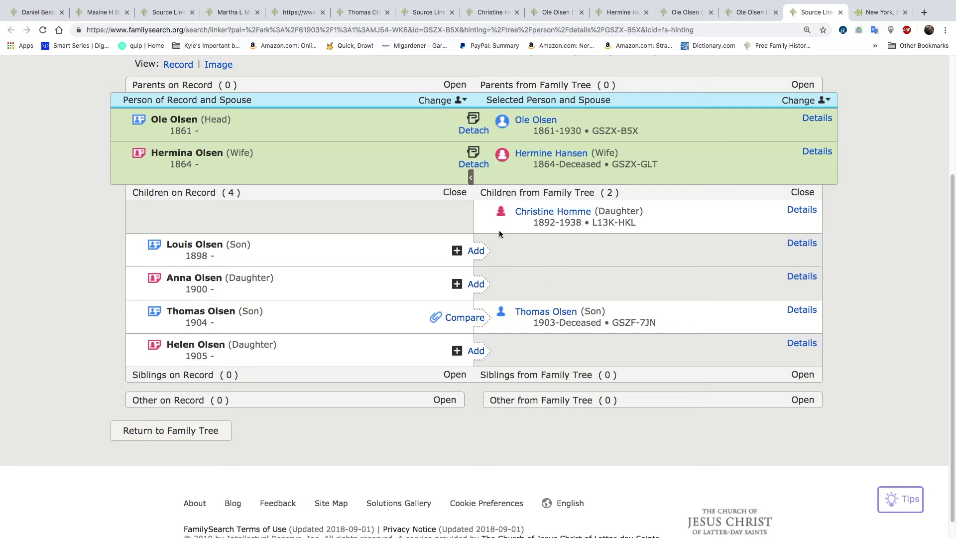
# Attach the 1920 census record to the son born in 1903, including his 1920 Brooklyn Assembly District 7 residence
pyautogui.click(464, 318)
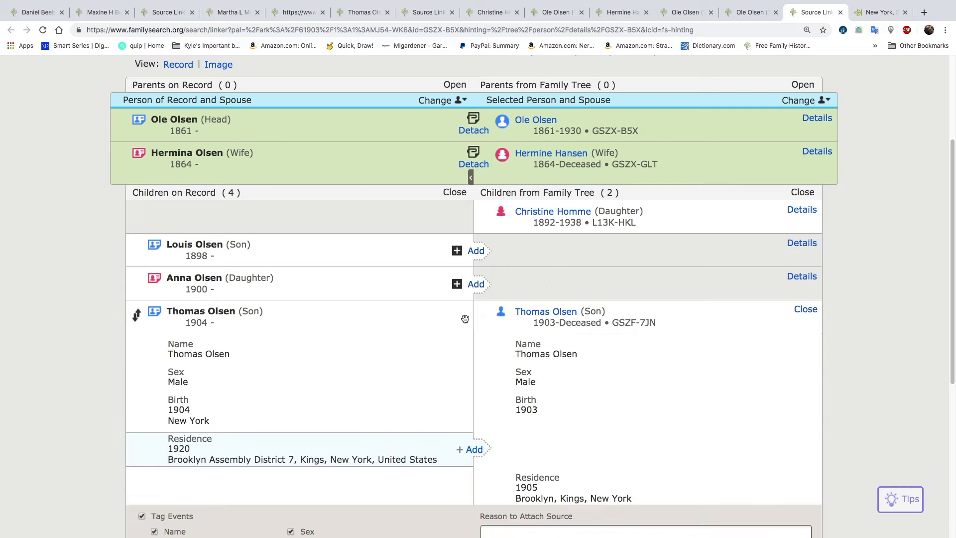
pyautogui.click(472, 448)
pyautogui.scroll(-2, 405, 371)
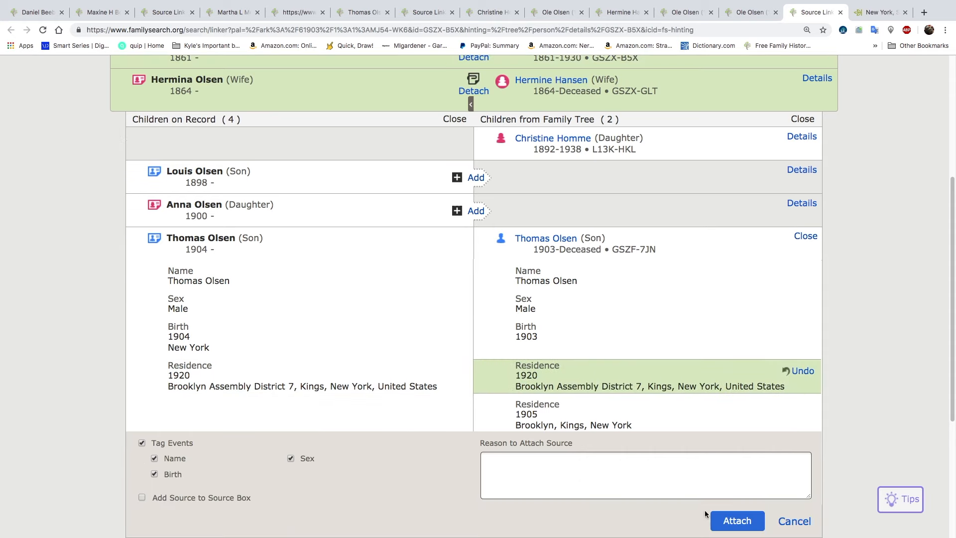
pyautogui.click(736, 520)
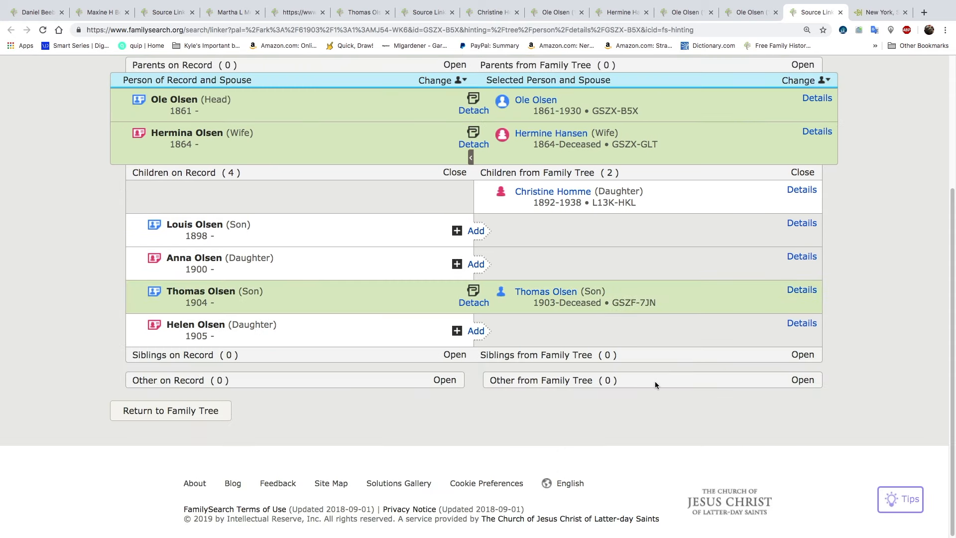
# Open the person page of the son born in 1903 from the family listed for the 1920 census record
pyautogui.click(562, 295)
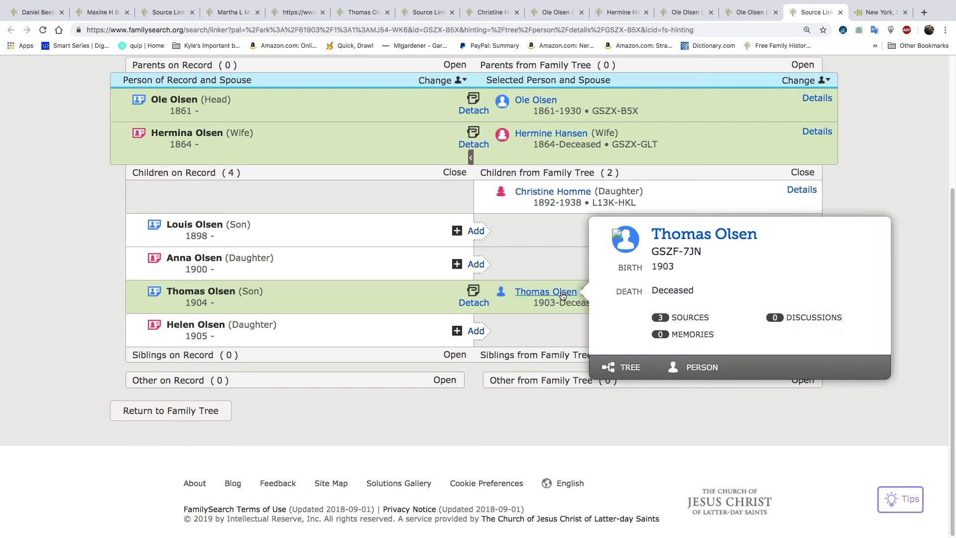
pyautogui.click(692, 367)
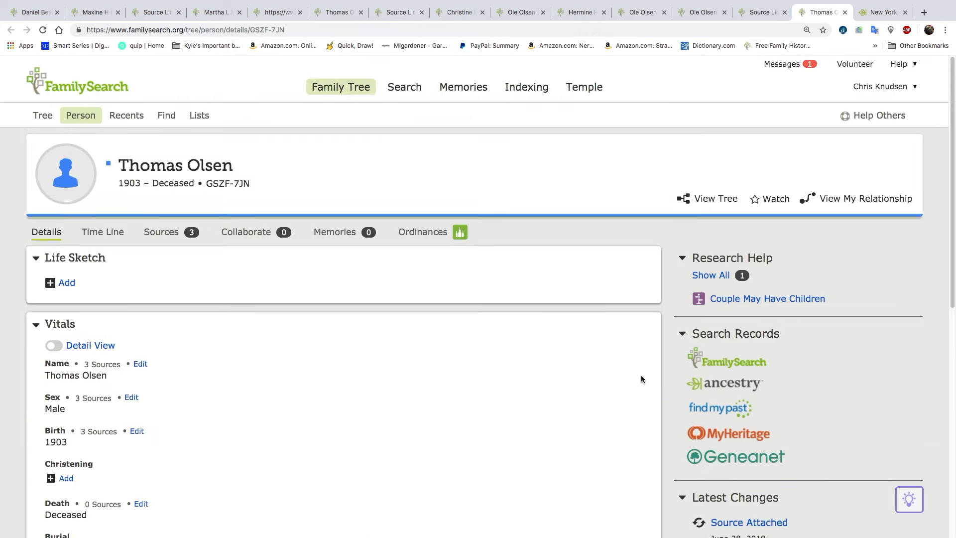
pyautogui.scroll(-5, 600, 364)
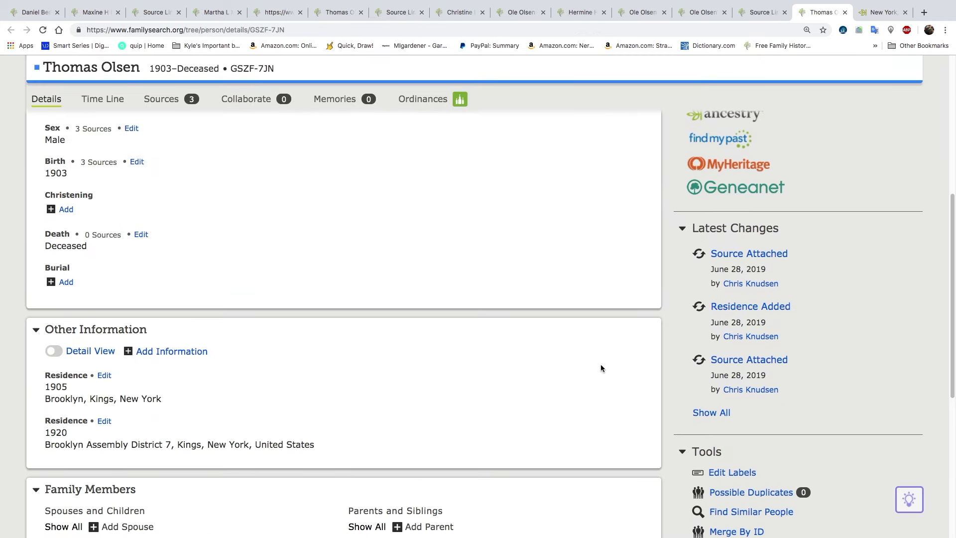
# Search the shared tree for people similar to the son born in 1903, and return to his person page
pyautogui.scroll(-4, 600, 363)
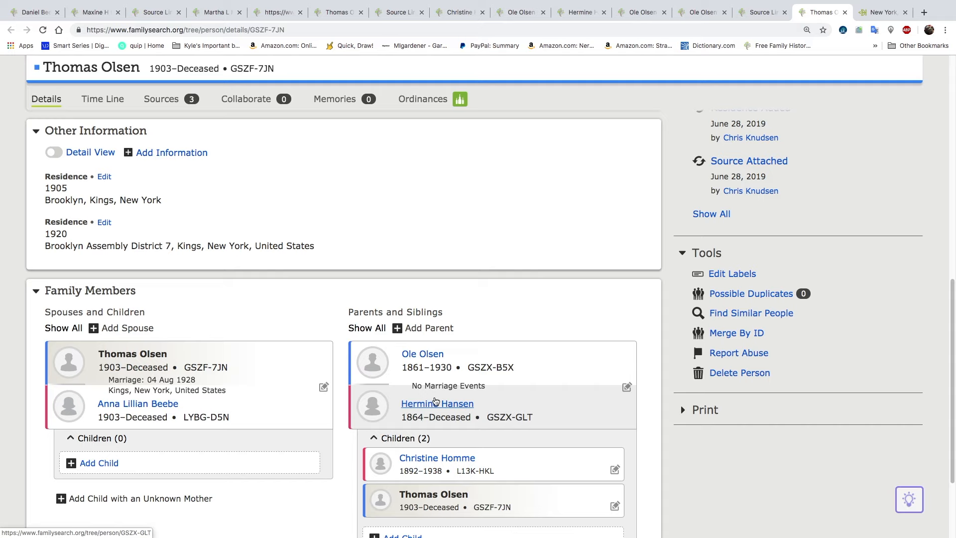
pyautogui.click(744, 314)
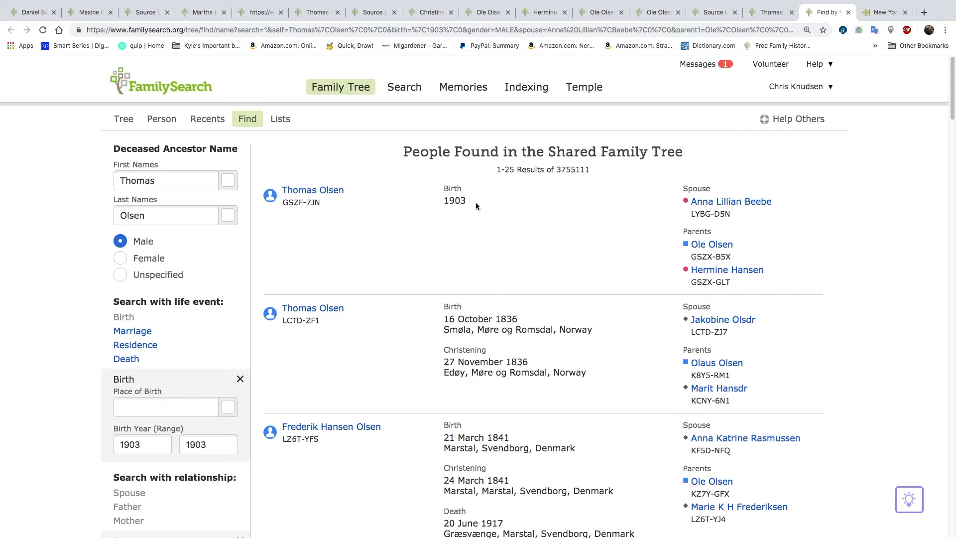
pyautogui.click(764, 18)
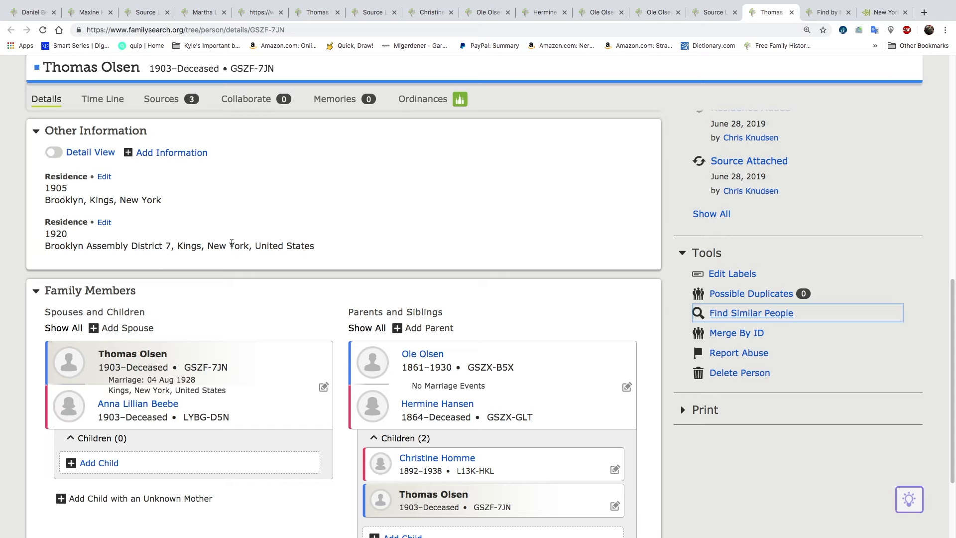
# Review the son's vitals and family, and examine his attached 1905 and 1920 census sources for a birthplace
pyautogui.scroll(5, 232, 243)
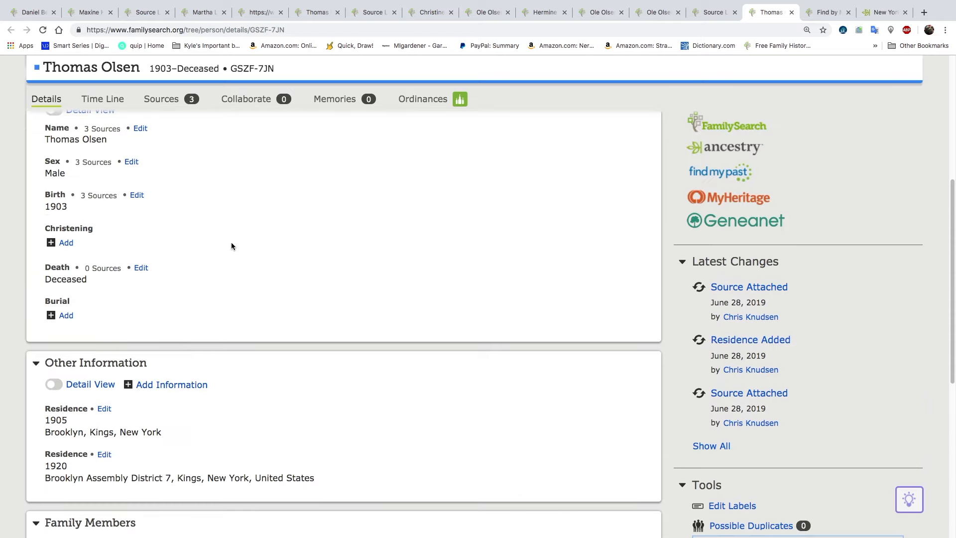
pyautogui.scroll(1, 252, 260)
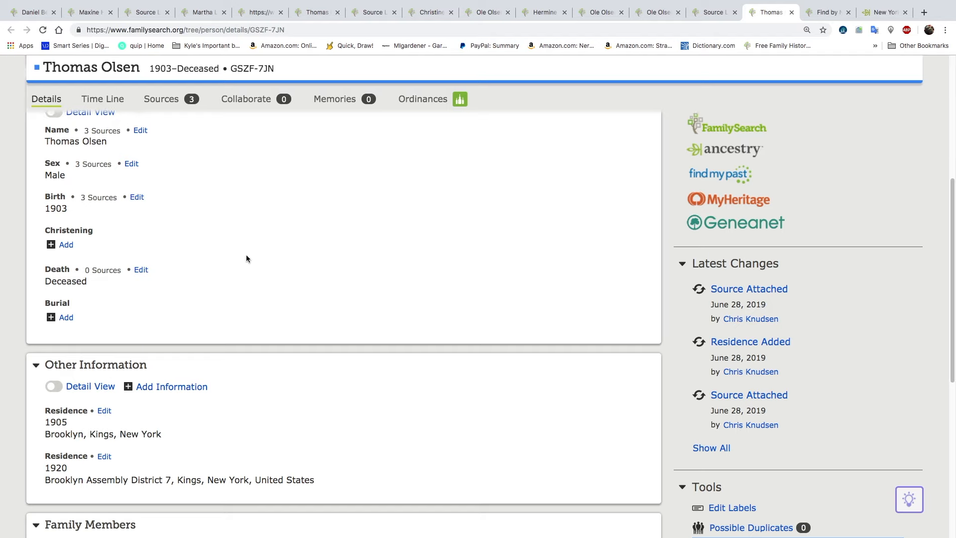
pyautogui.scroll(-2, 246, 259)
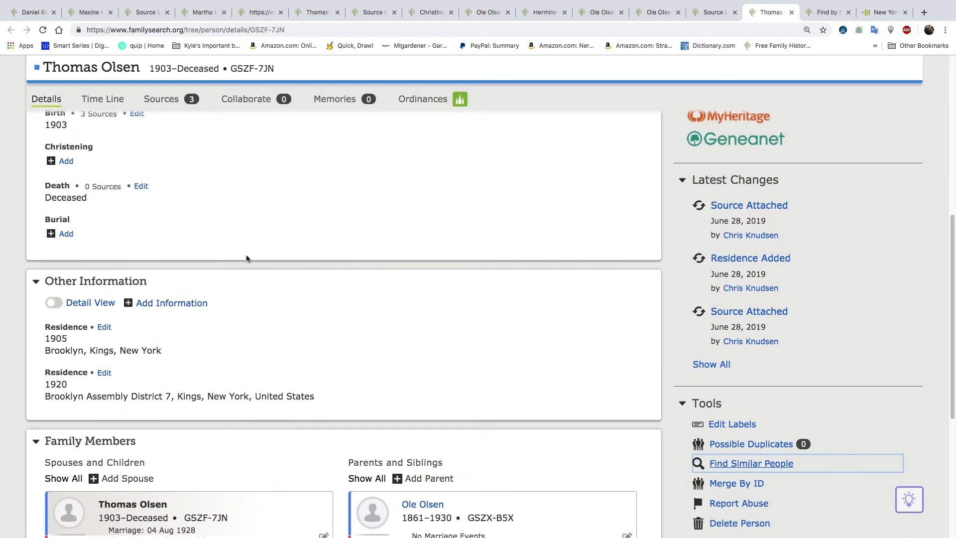
pyautogui.scroll(-5, 132, 324)
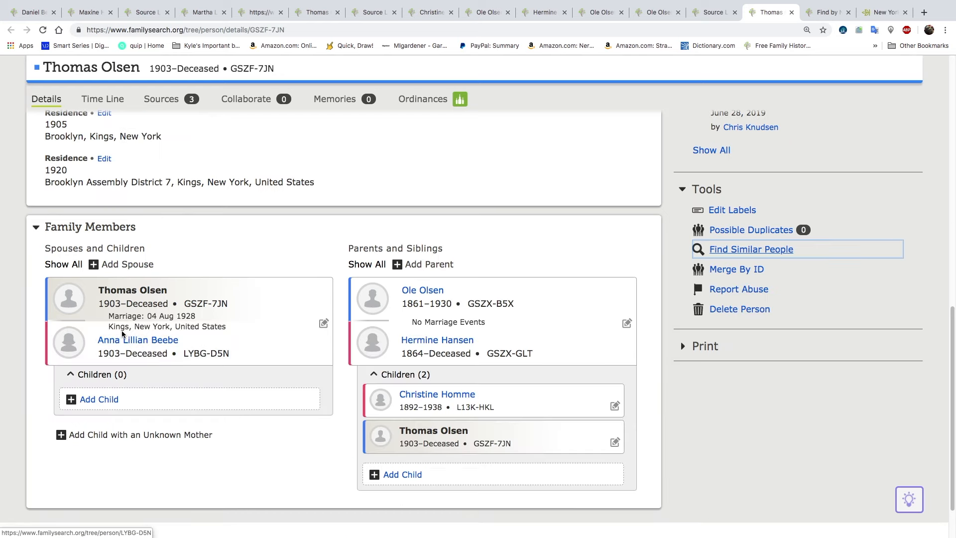
pyautogui.scroll(4, 122, 334)
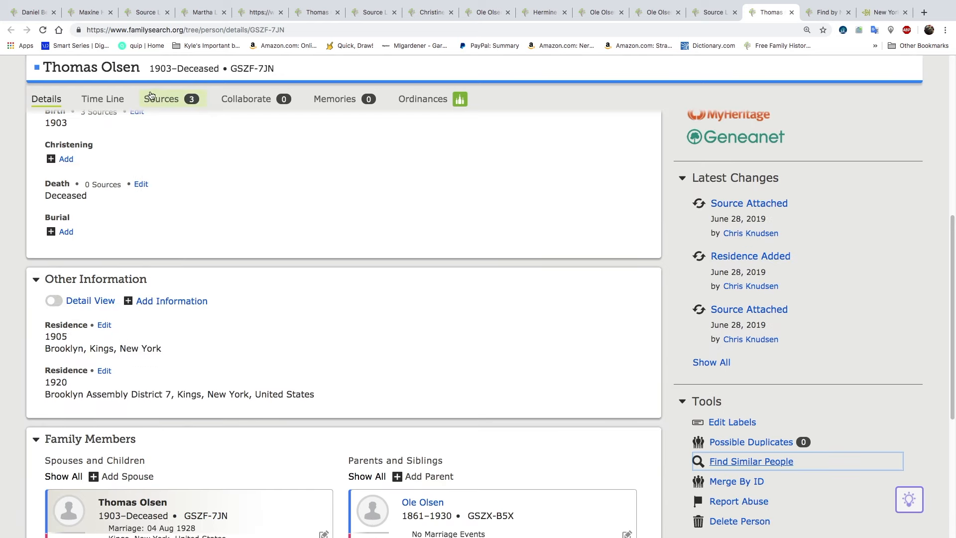
pyautogui.click(166, 99)
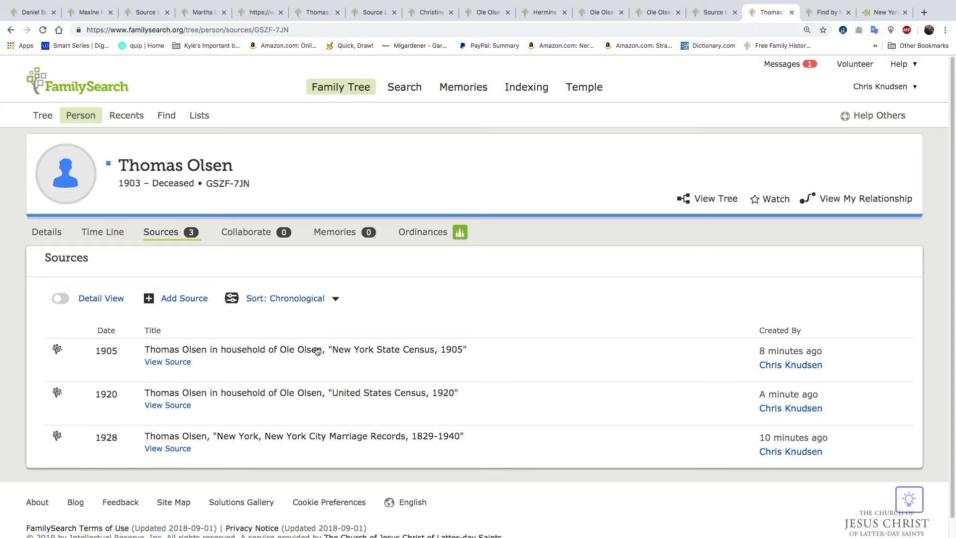
pyautogui.click(275, 352)
pyautogui.scroll(-3, 275, 352)
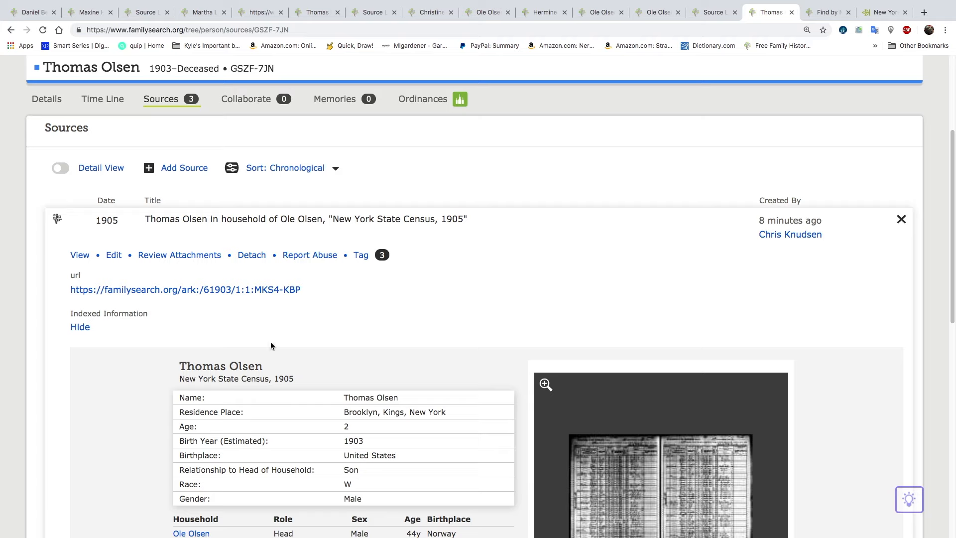
pyautogui.click(201, 221)
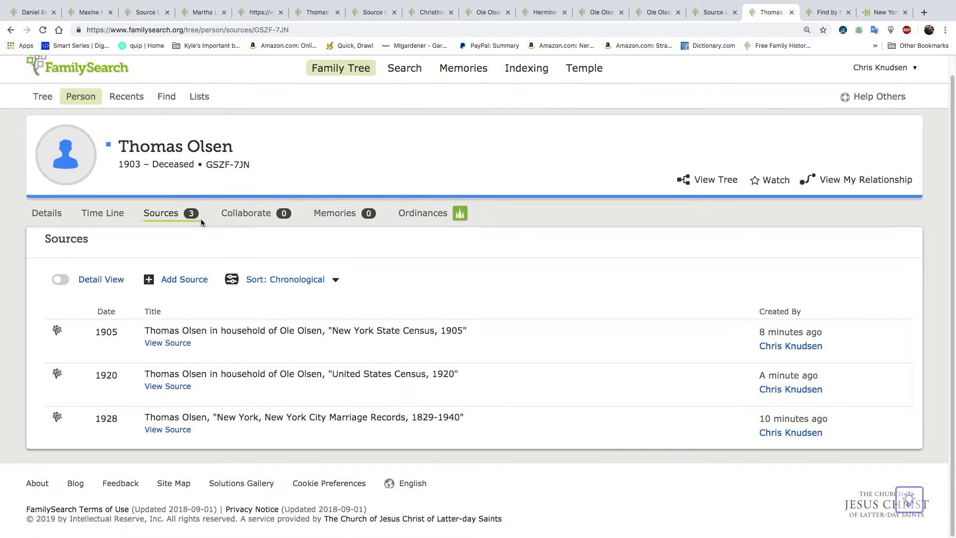
pyautogui.click(179, 375)
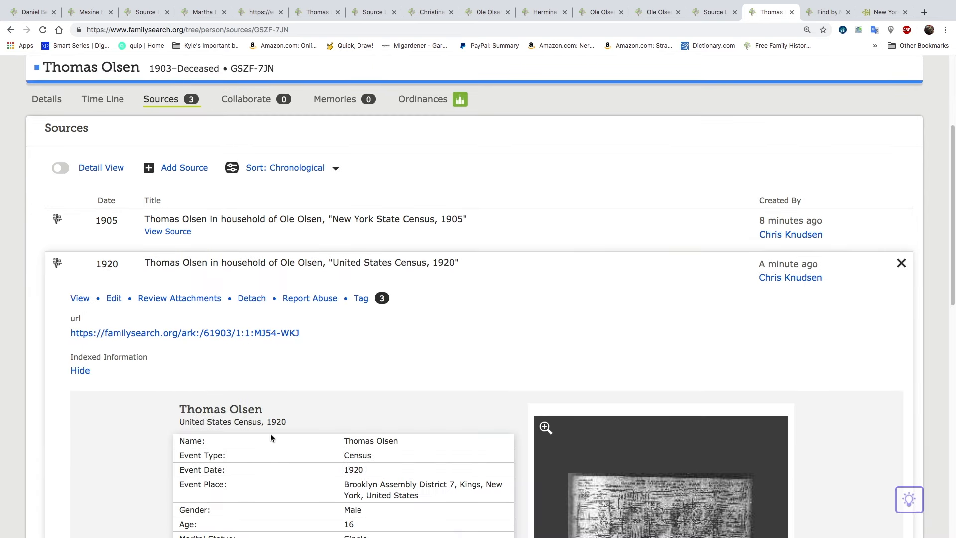
pyautogui.scroll(-3, 270, 434)
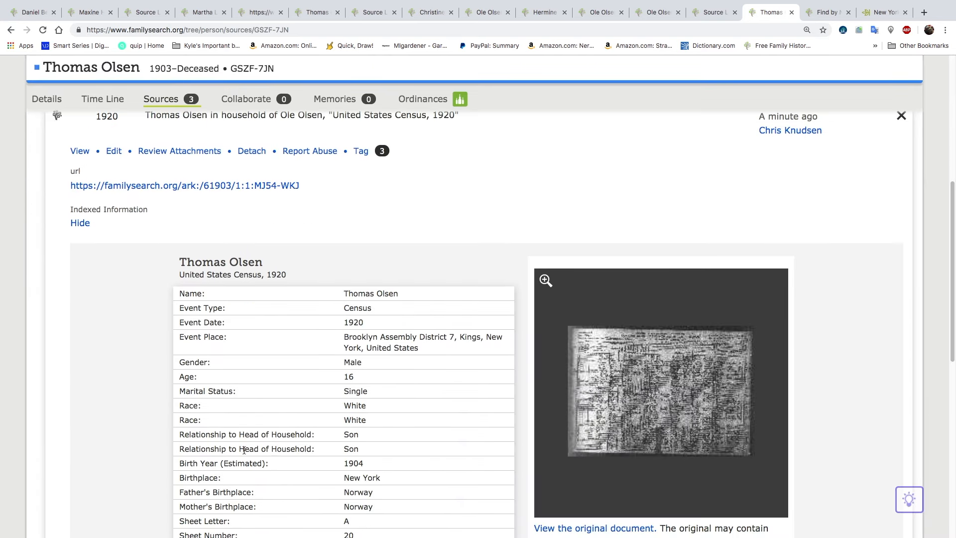
pyautogui.scroll(-1, 244, 450)
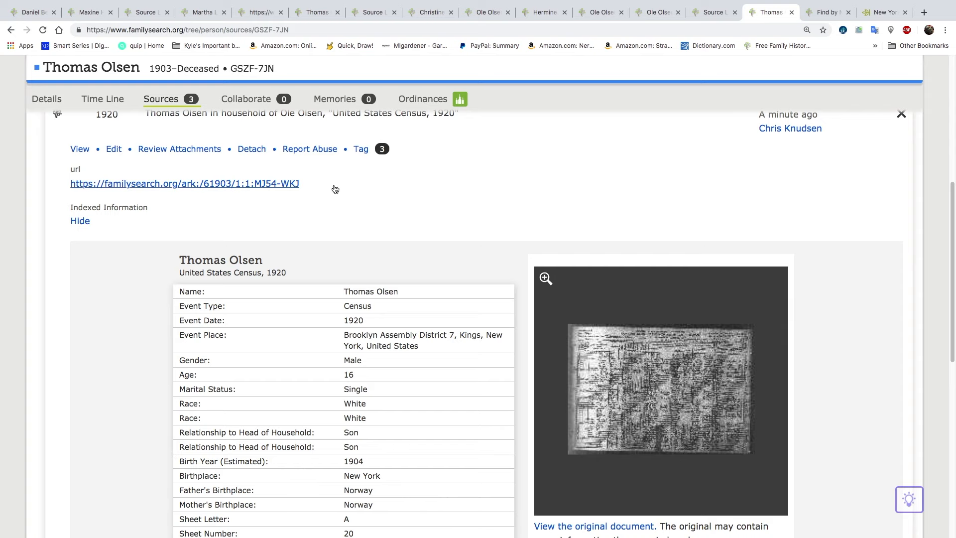
# Set the son's birthplace to the standardized place New York, United States and save the birth details
pyautogui.click(36, 98)
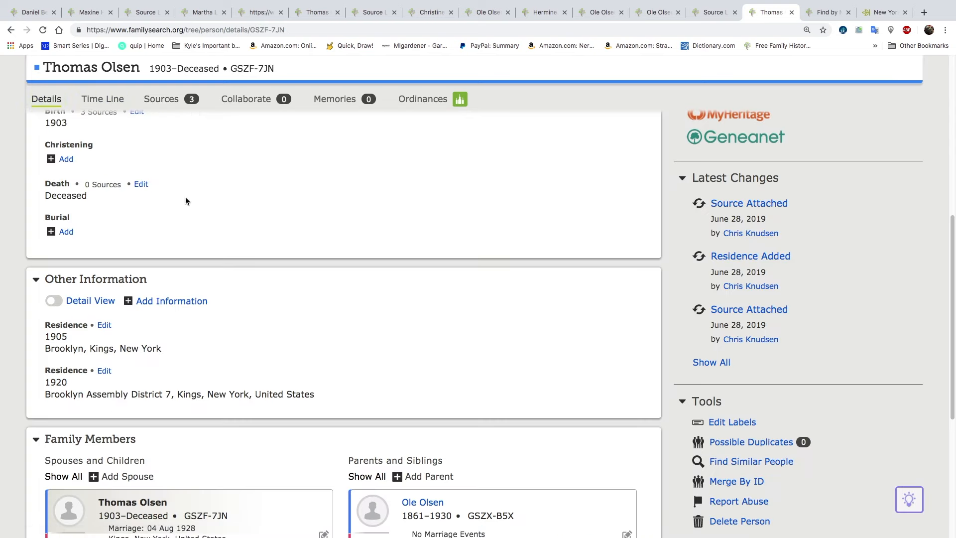
pyautogui.scroll(1, 82, 159)
pyautogui.click(136, 131)
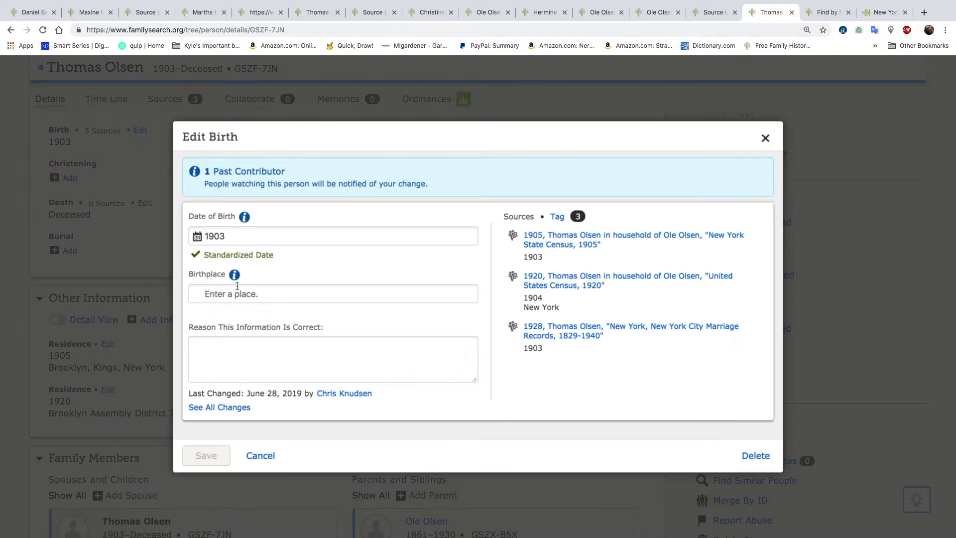
pyautogui.click(248, 297)
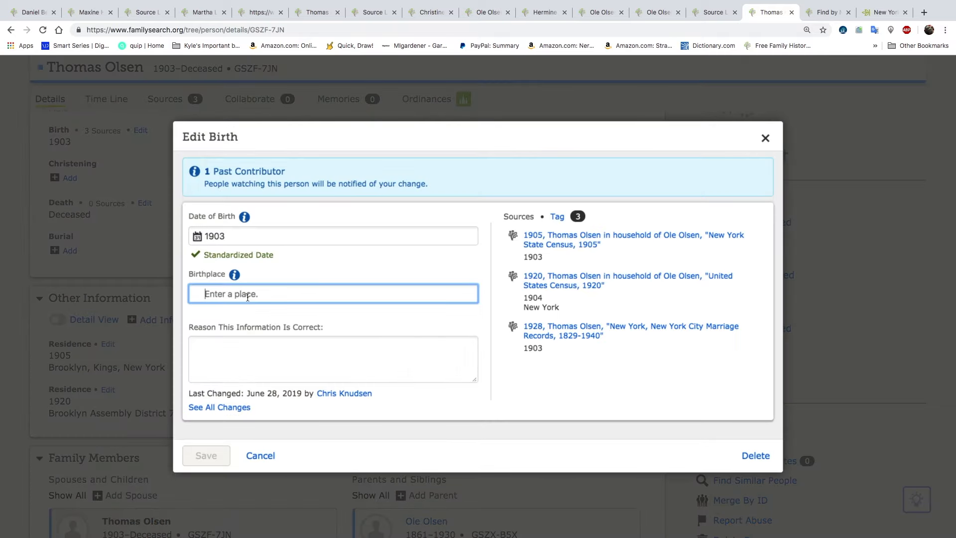
pyautogui.write('New York')
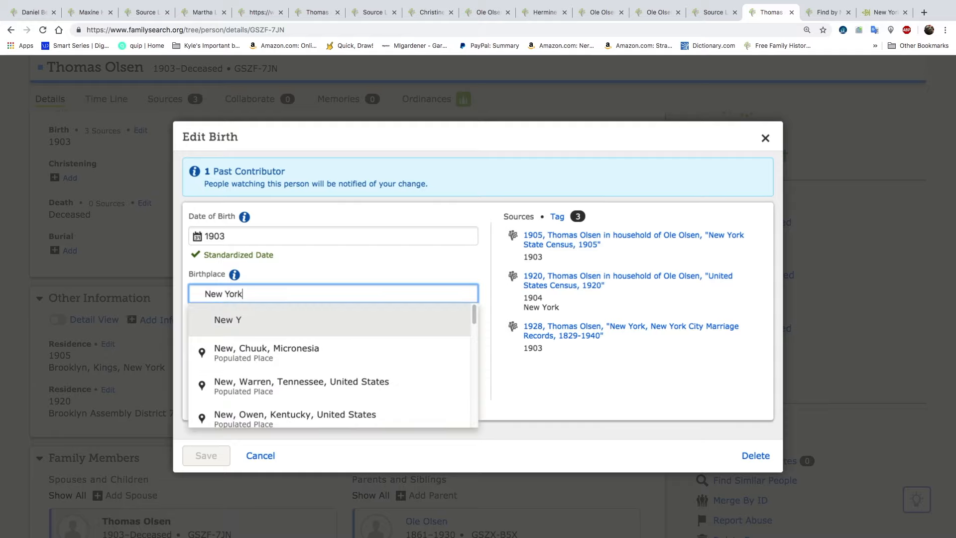
pyautogui.click(269, 354)
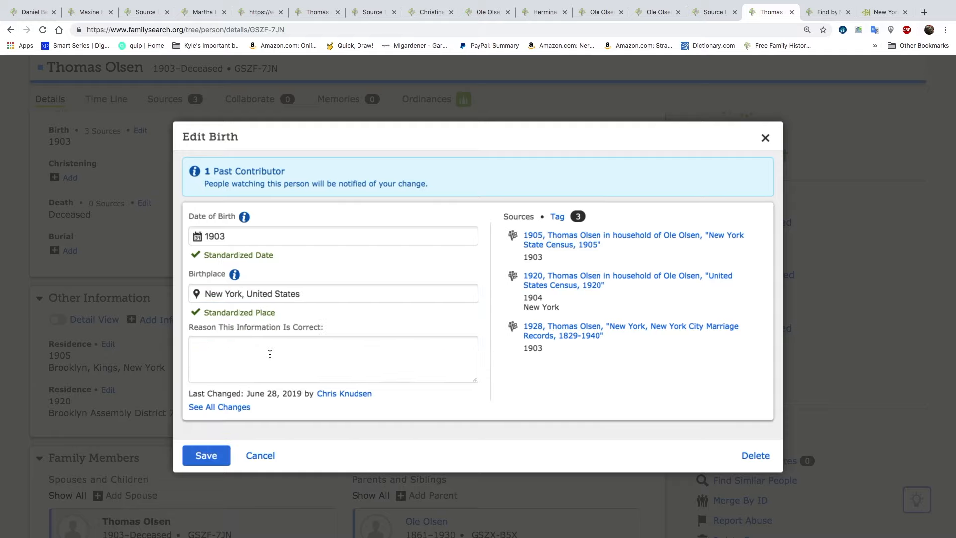
pyautogui.click(216, 454)
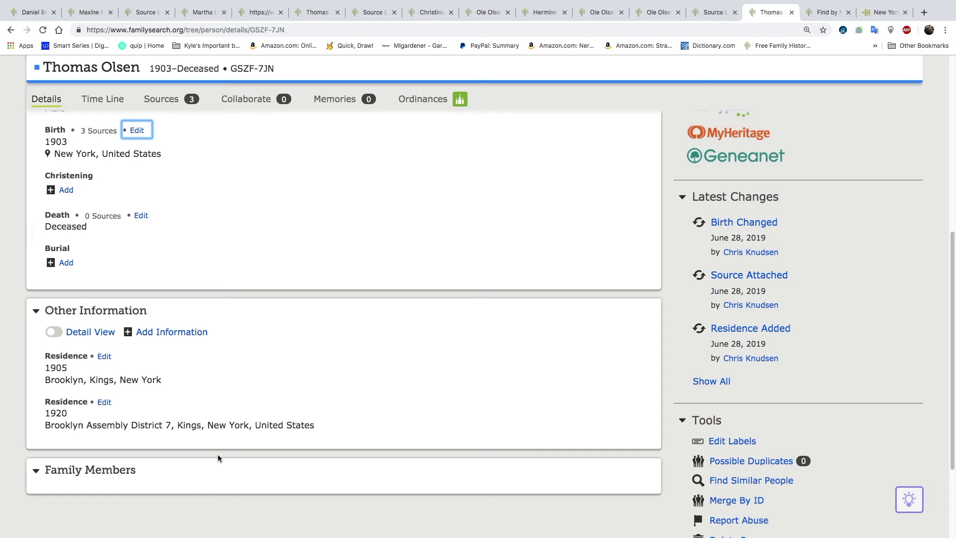
# Search again for people similar to the son, using the birthplace New York, United States with his 1903 birth year
pyautogui.scroll(3, 239, 356)
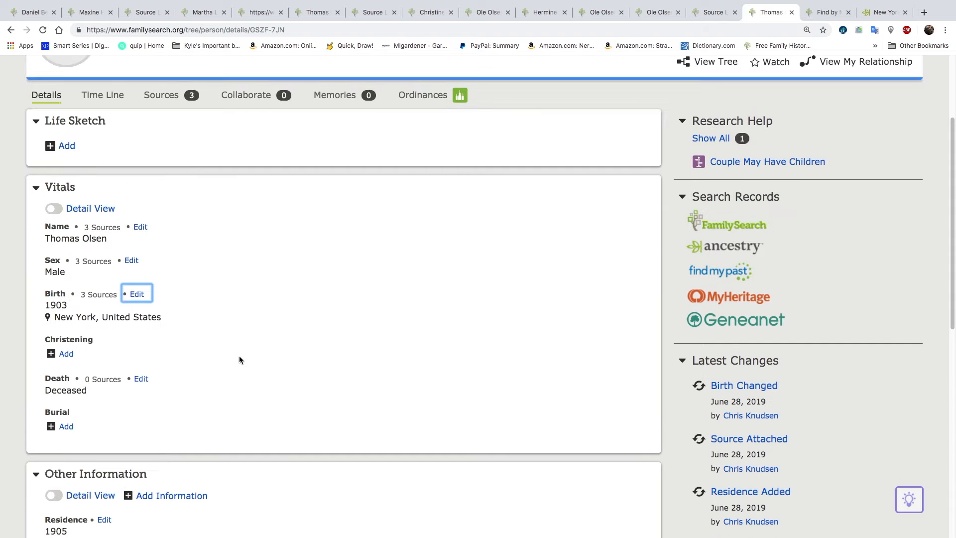
pyautogui.scroll(2, 239, 356)
pyautogui.scroll(-5, 256, 359)
pyautogui.scroll(-1, 256, 359)
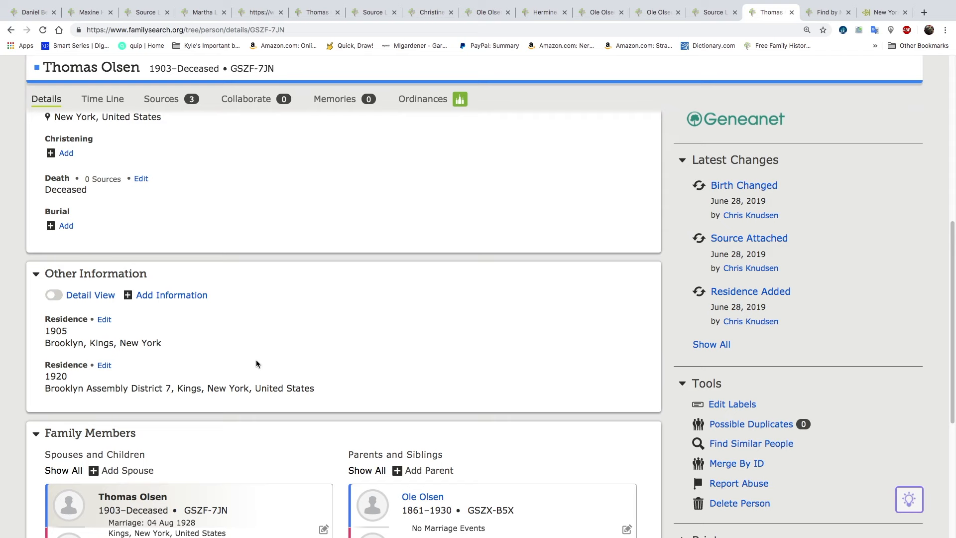
pyautogui.click(752, 446)
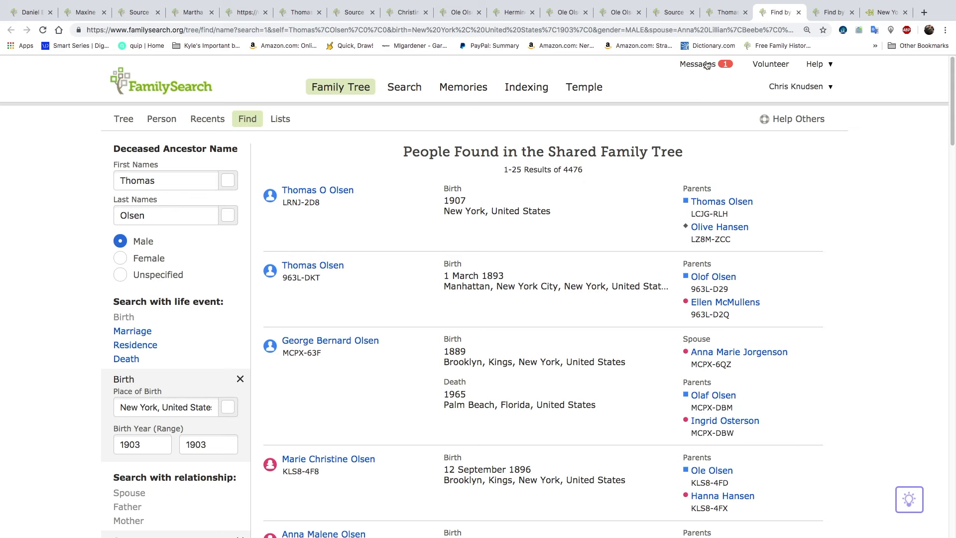
# Compare the similar people found with the son's spouse and parents, and close the search results
pyautogui.click(726, 12)
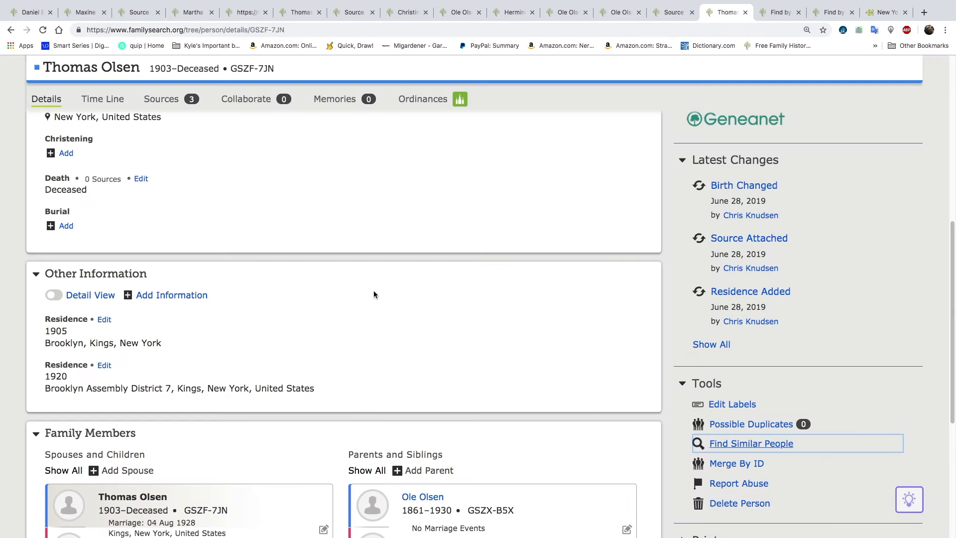
pyautogui.scroll(-2, 374, 291)
pyautogui.scroll(-1, 375, 294)
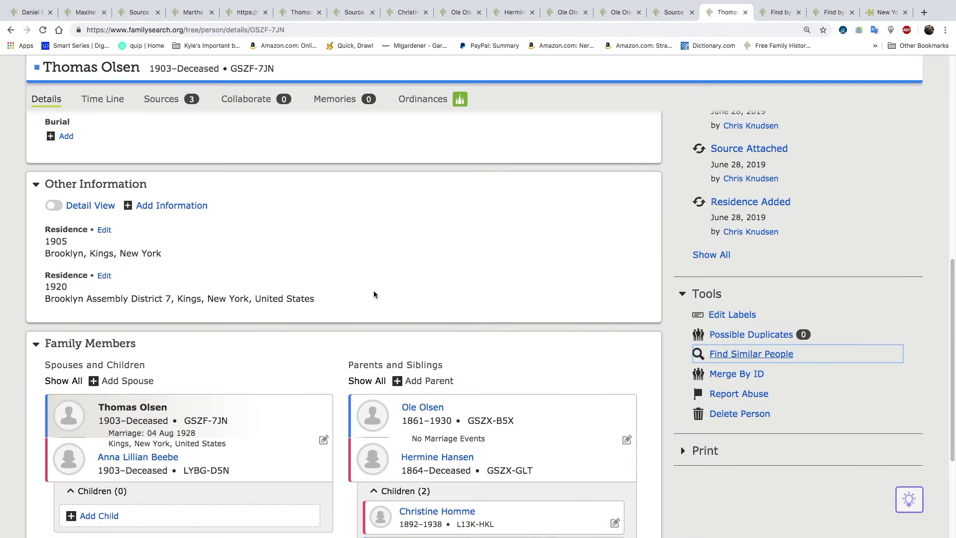
pyautogui.scroll(-1, 374, 294)
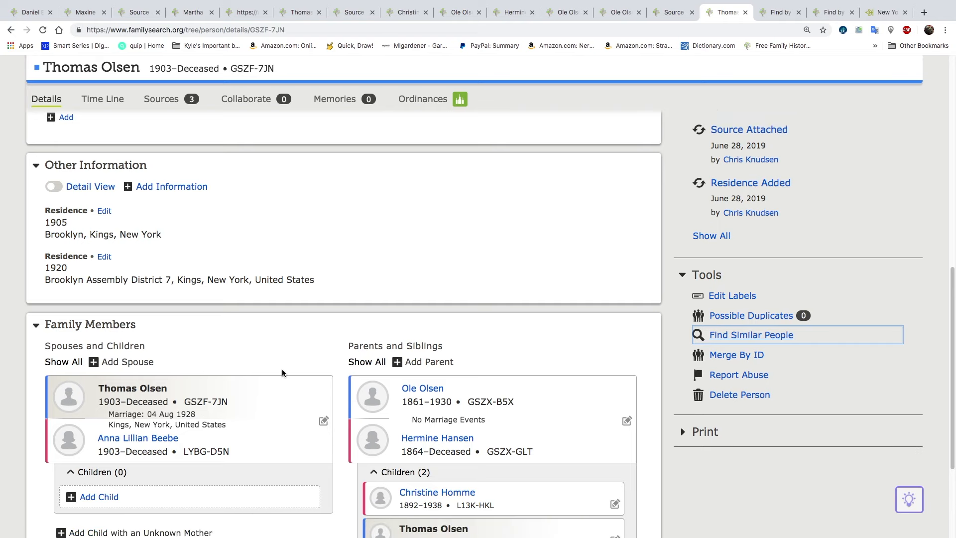
pyautogui.click(778, 14)
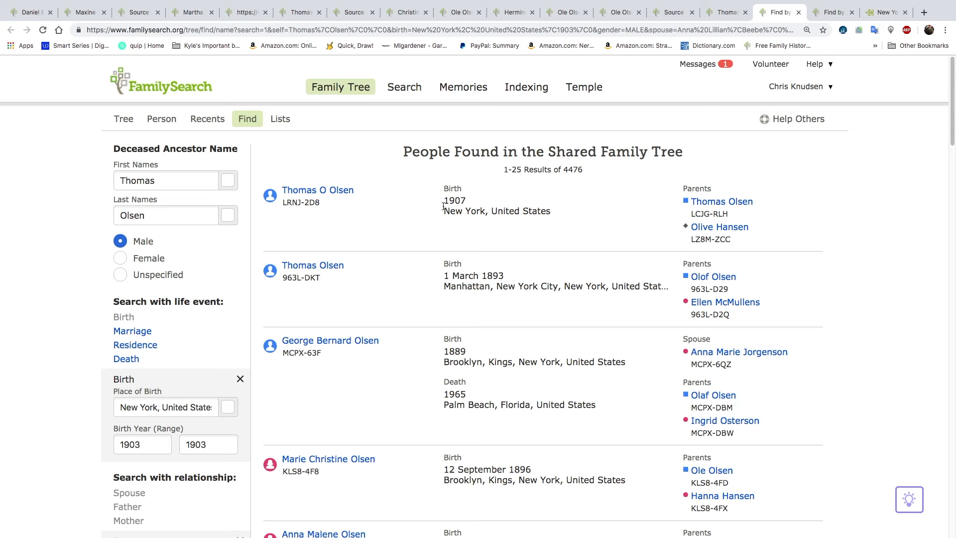
pyautogui.scroll(-5, 495, 402)
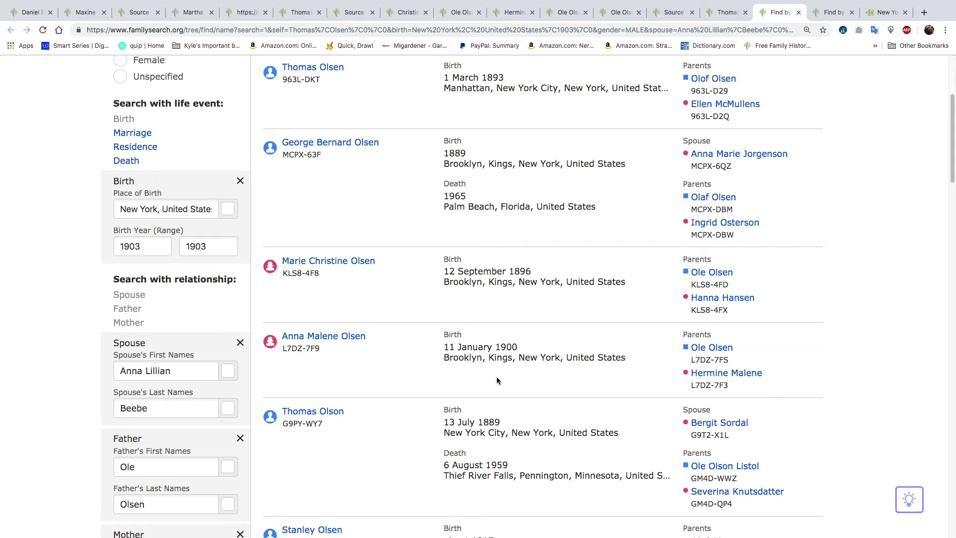
pyautogui.scroll(-2, 495, 383)
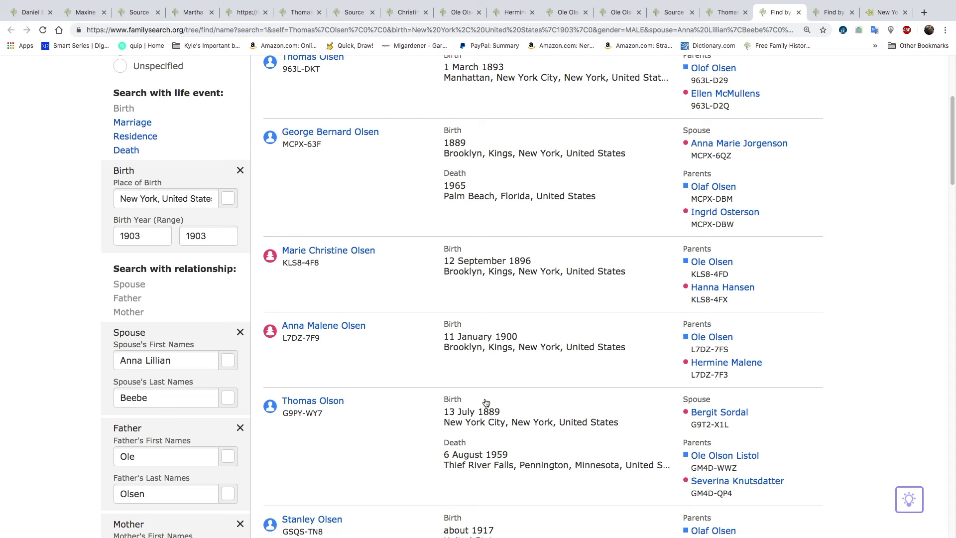
pyautogui.scroll(5, 486, 401)
pyautogui.scroll(1, 486, 401)
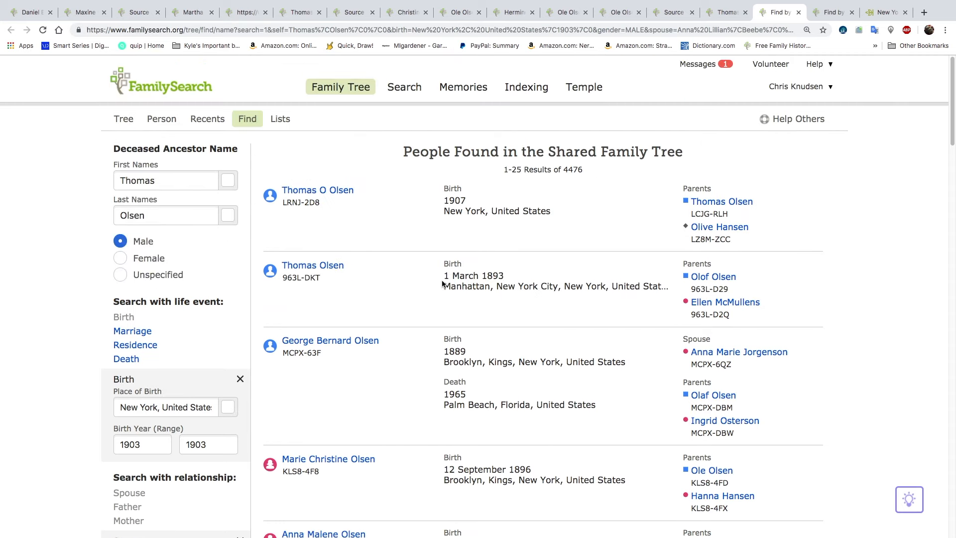
pyautogui.click(798, 12)
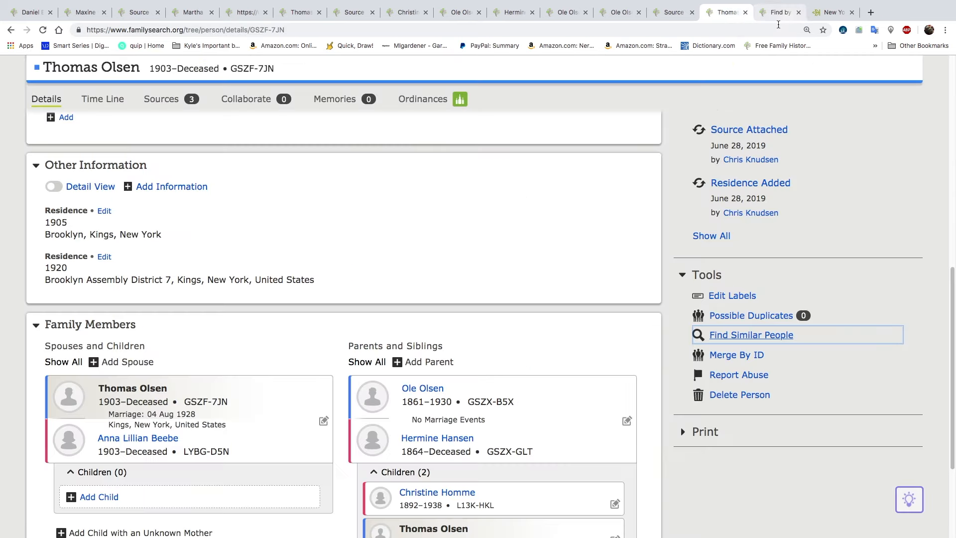
# Open the person page of the father born in 1861 and review his vitals and family members
pyautogui.click(431, 389)
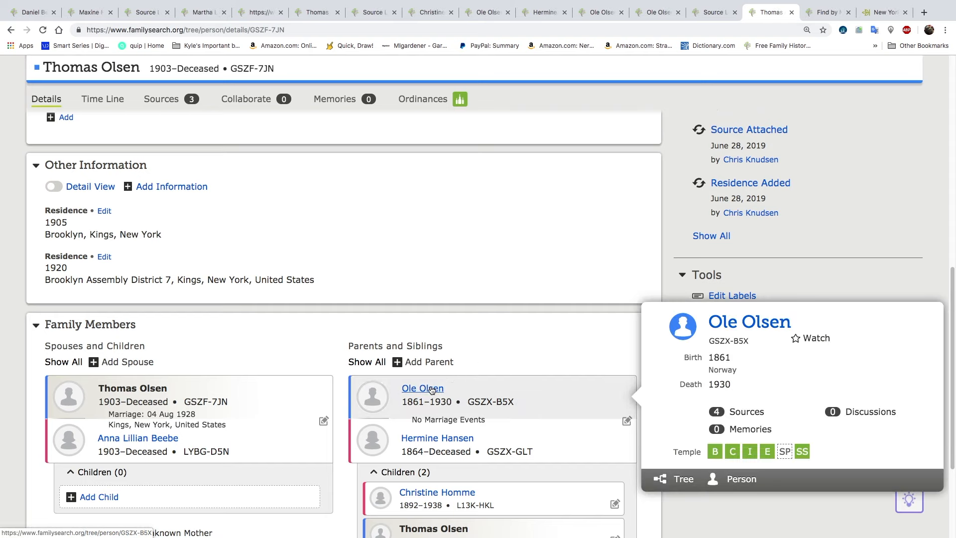
pyautogui.click(739, 479)
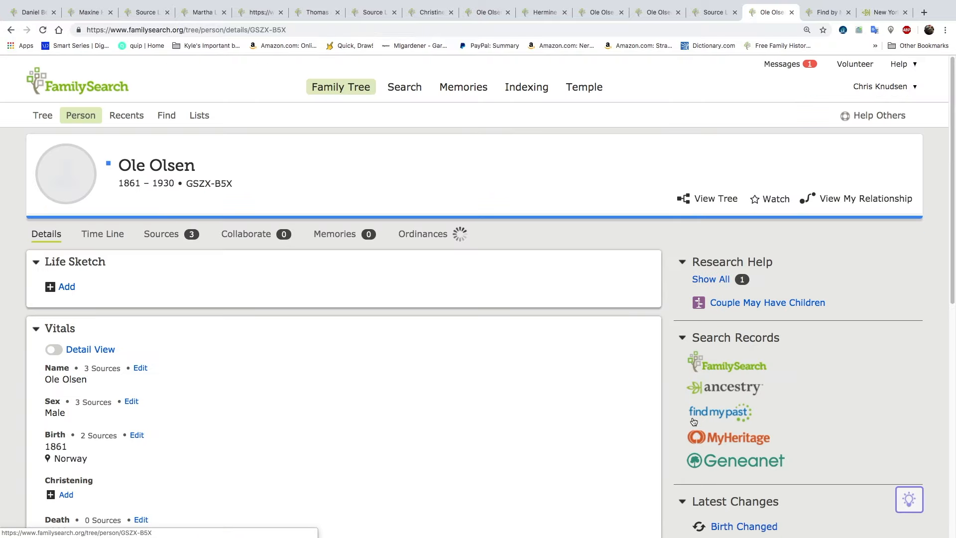
pyautogui.scroll(-3, 327, 359)
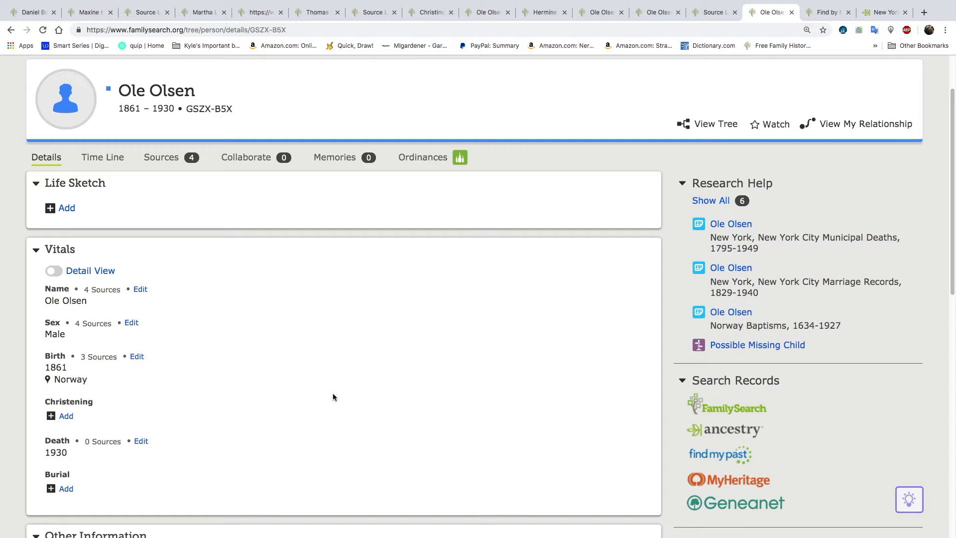
pyautogui.scroll(-15, 333, 393)
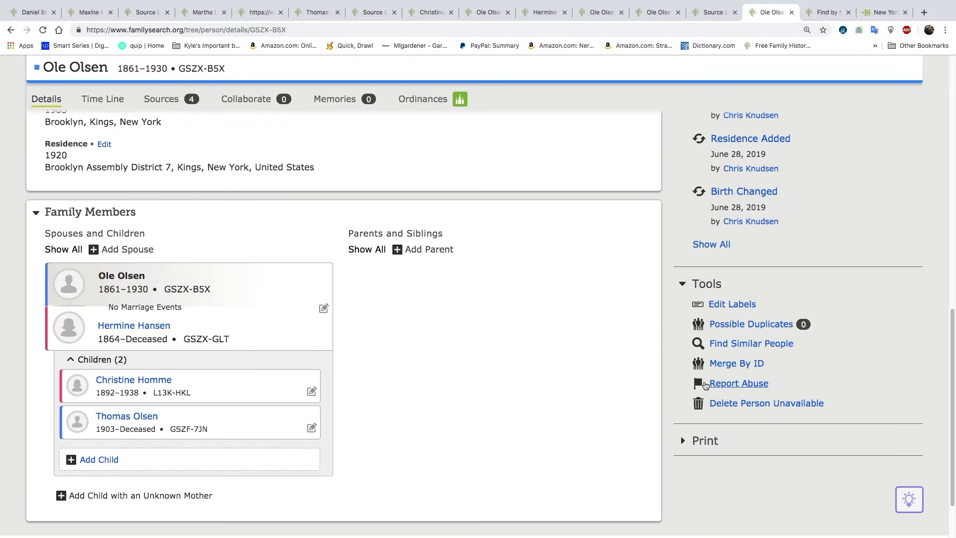
# Search for people similar to the father born in 1861 and compare the matches with the spouse on his person page
pyautogui.click(751, 344)
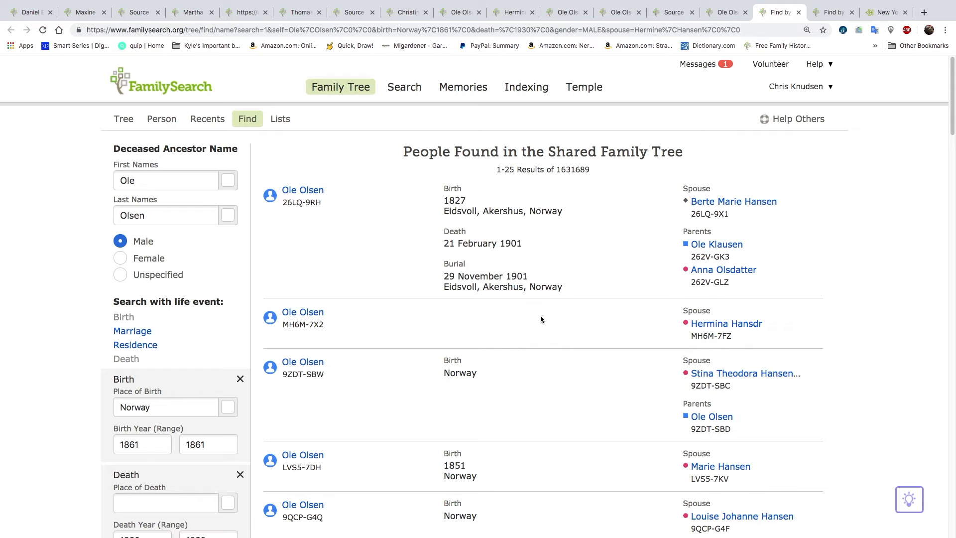
pyautogui.click(716, 19)
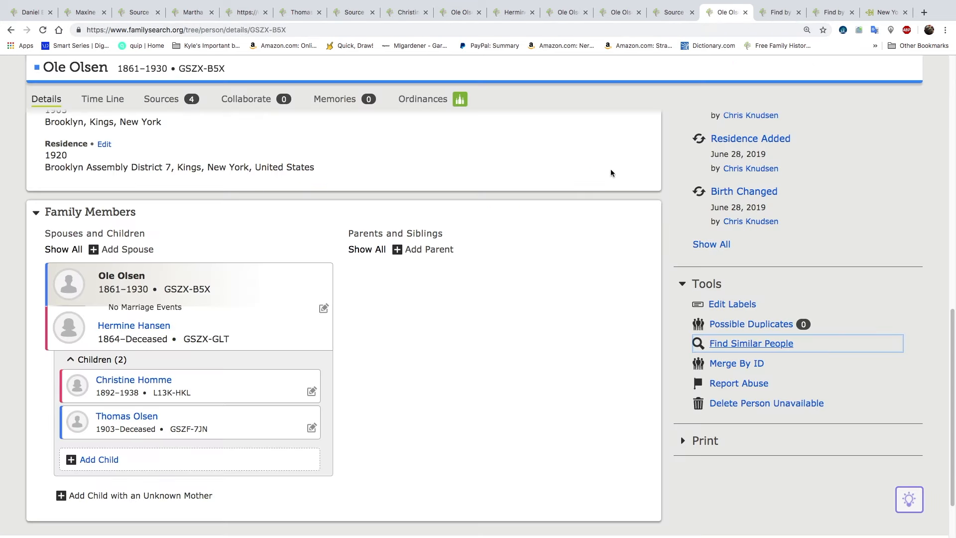
pyautogui.click(779, 13)
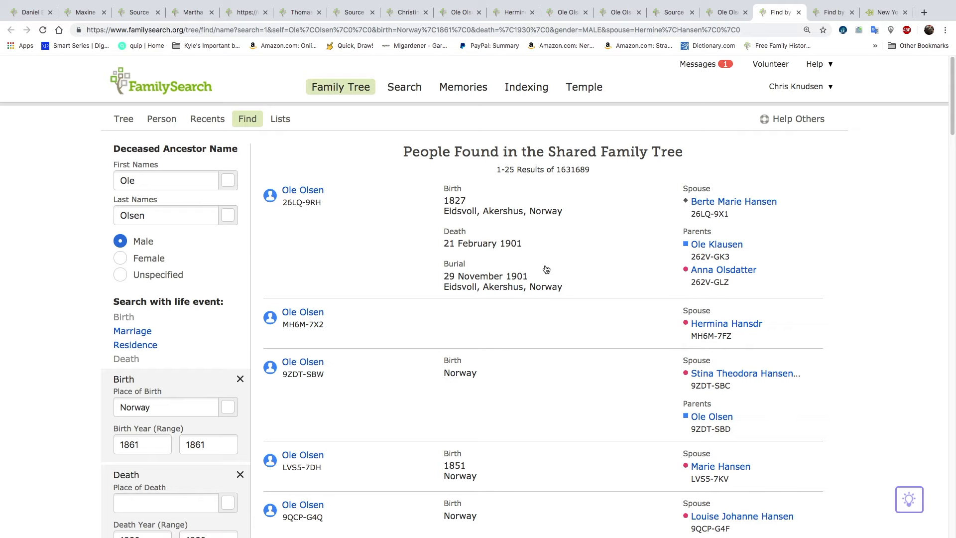
pyautogui.click(722, 14)
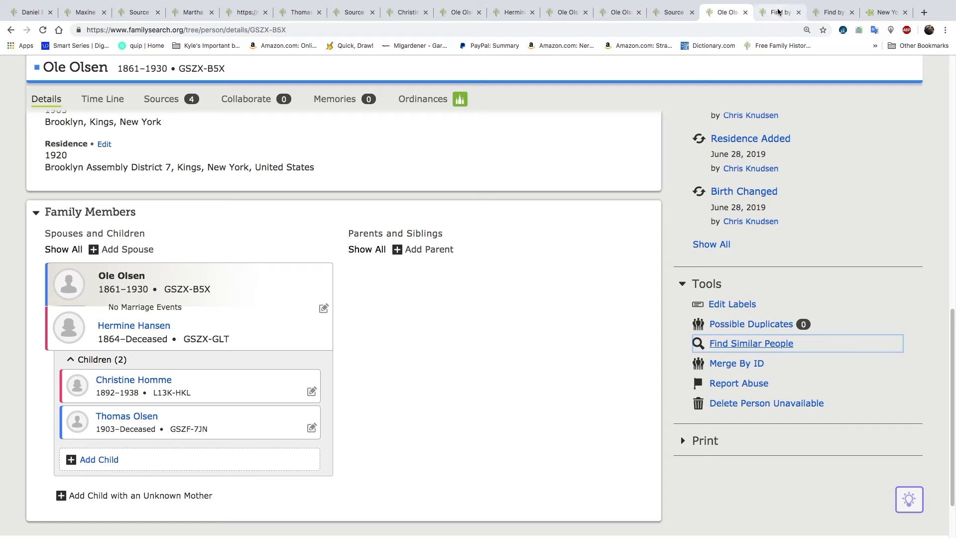
# Close the father's duplicate person page, the latest source linker, the similar-people results and the 1915 New York census record
pyautogui.click(745, 12)
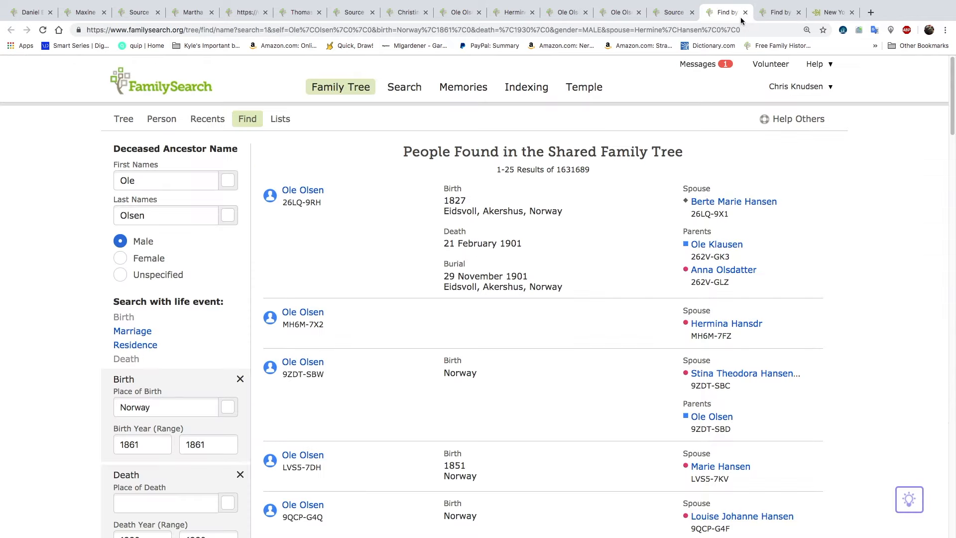
pyautogui.click(673, 13)
pyautogui.click(692, 12)
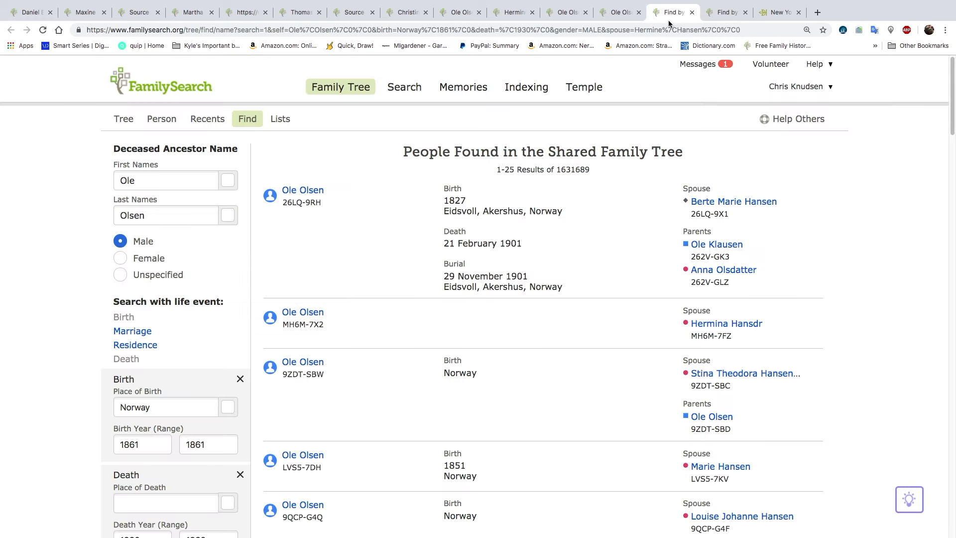
pyautogui.click(692, 12)
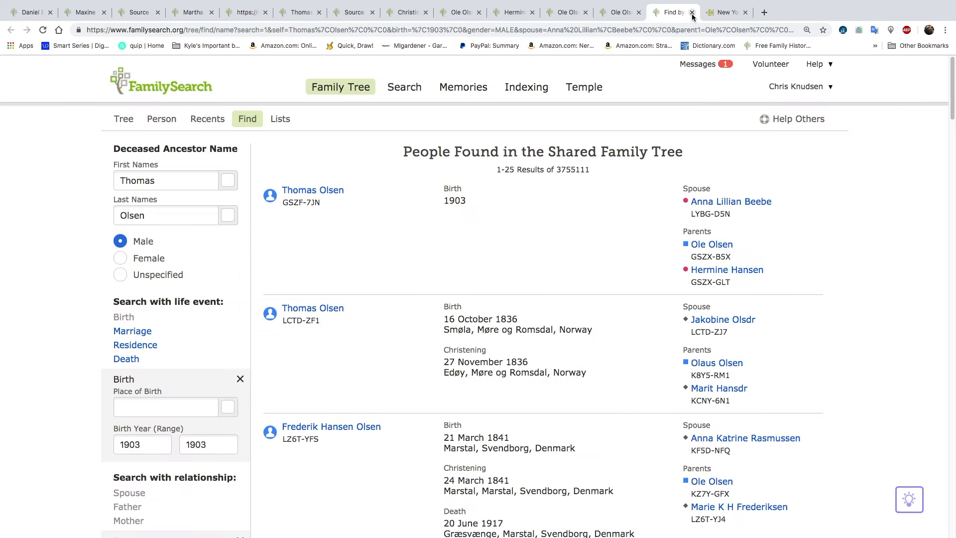
pyautogui.click(691, 12)
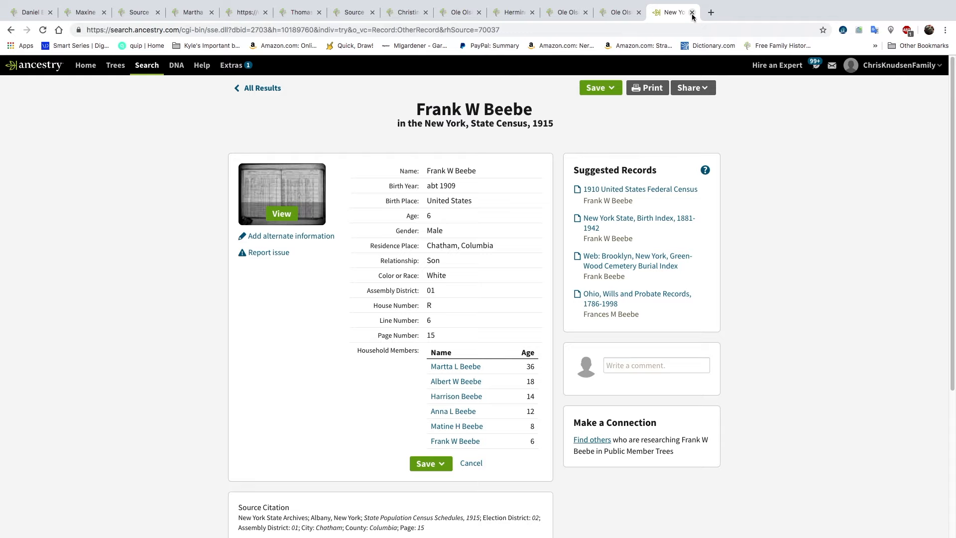
pyautogui.click(692, 12)
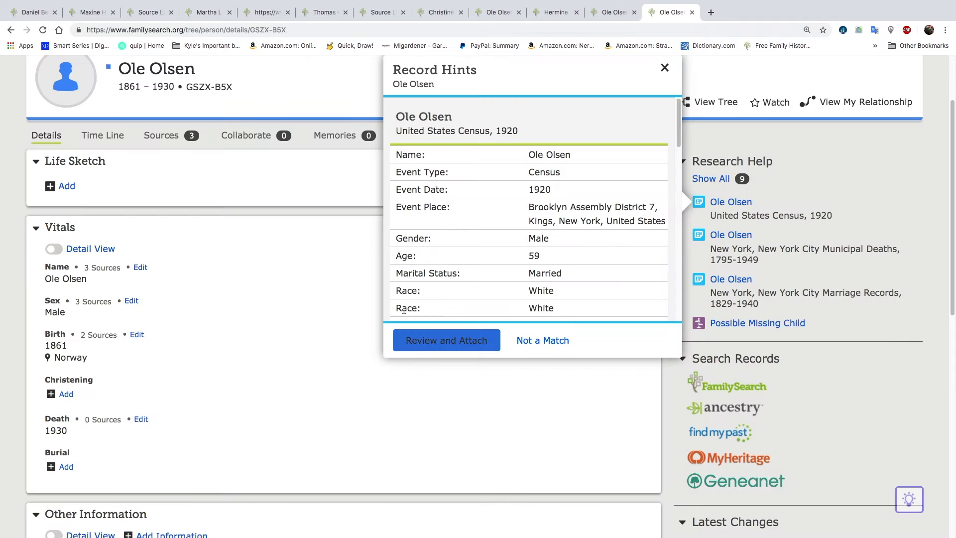
# Dismiss the father's record hint and open the person page of his son born in 1903 from the family members
pyautogui.click(306, 261)
pyautogui.scroll(-10, 306, 261)
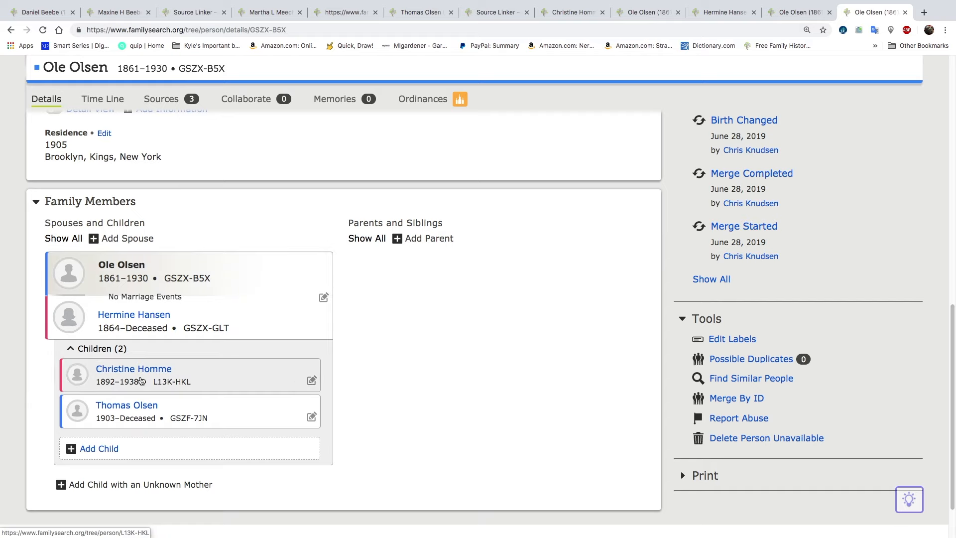
pyautogui.click(141, 407)
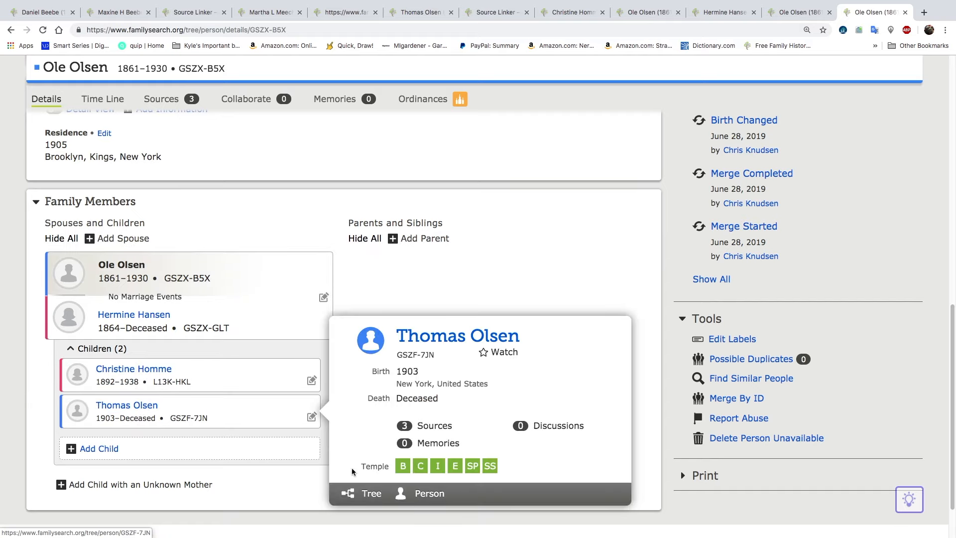
pyautogui.click(438, 494)
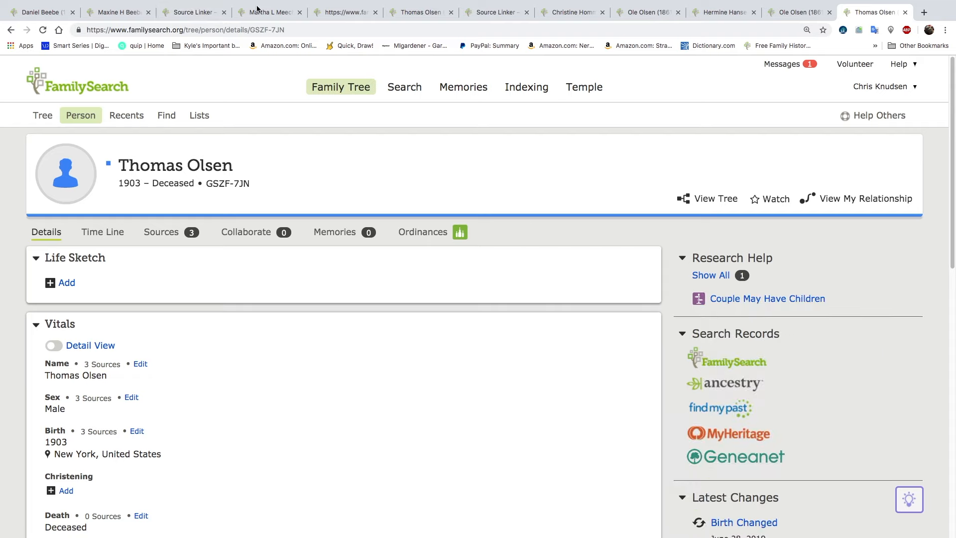
# Review the descendancy view, the 1910 census source of the daughter born in 1905, and that record's attached siblings
pyautogui.click(43, 15)
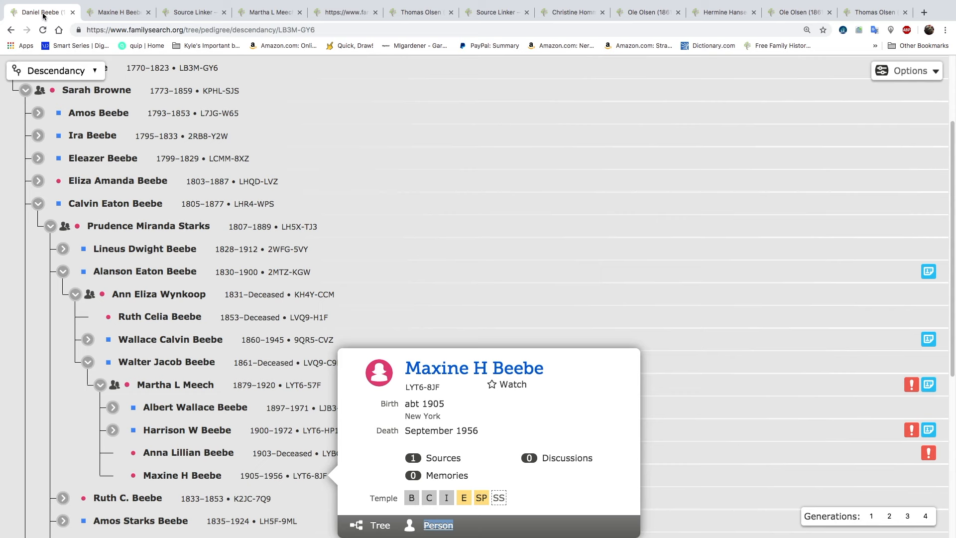
pyautogui.click(120, 15)
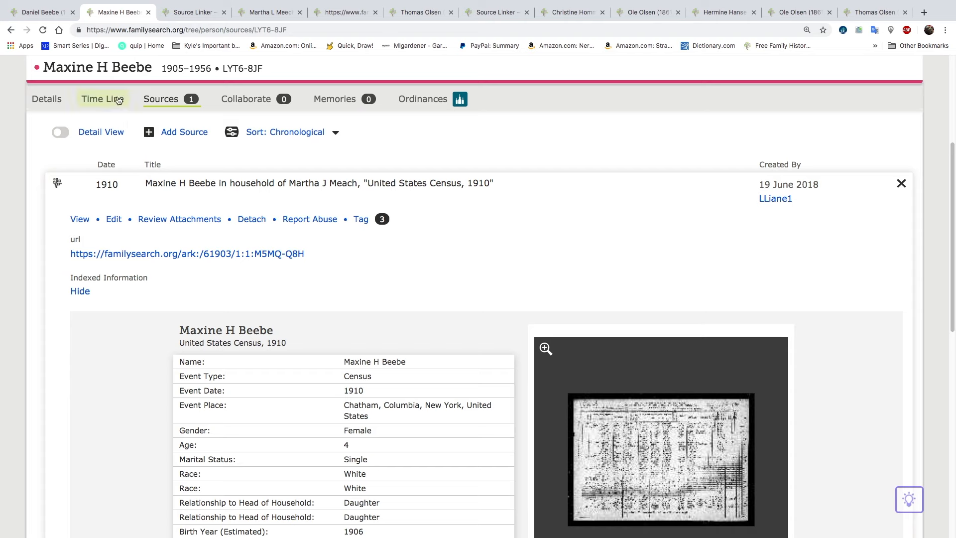
pyautogui.click(42, 12)
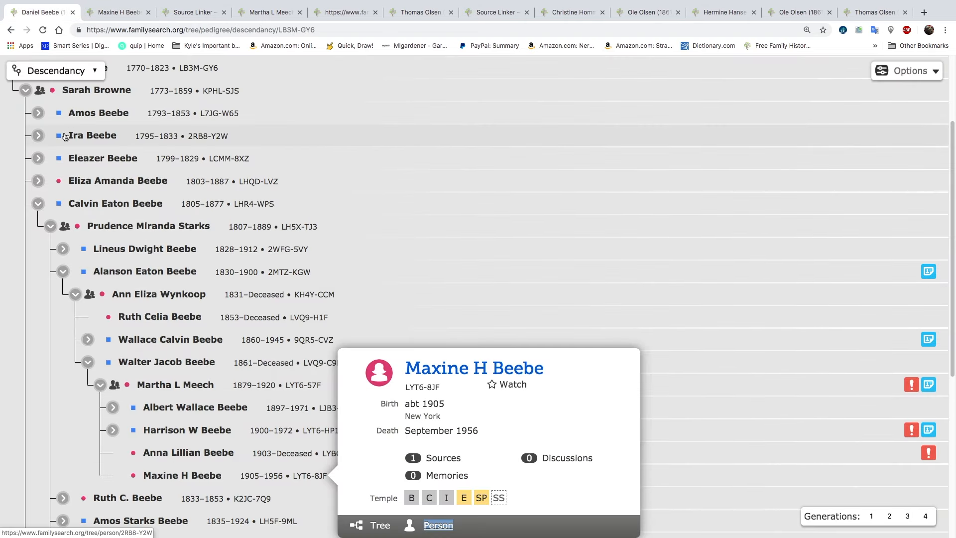
pyautogui.click(124, 15)
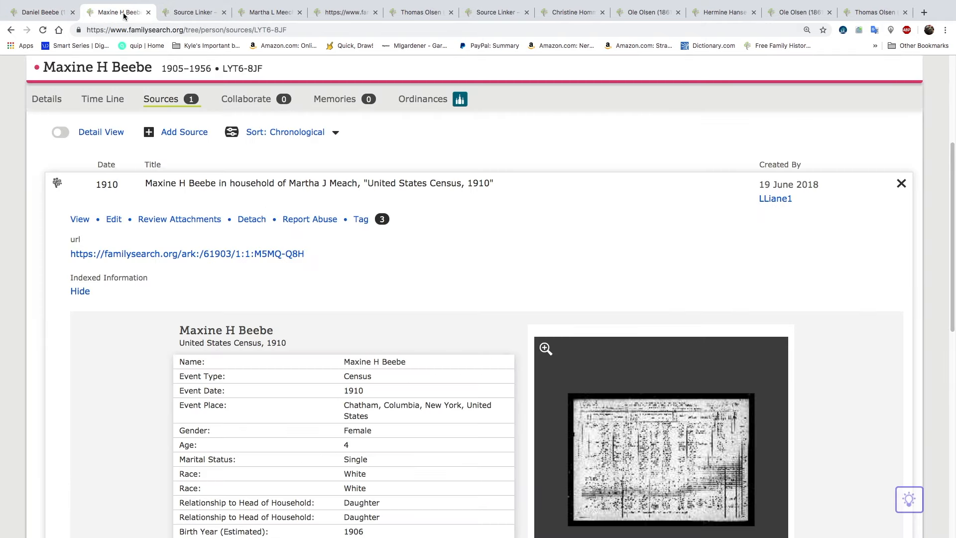
pyautogui.click(193, 13)
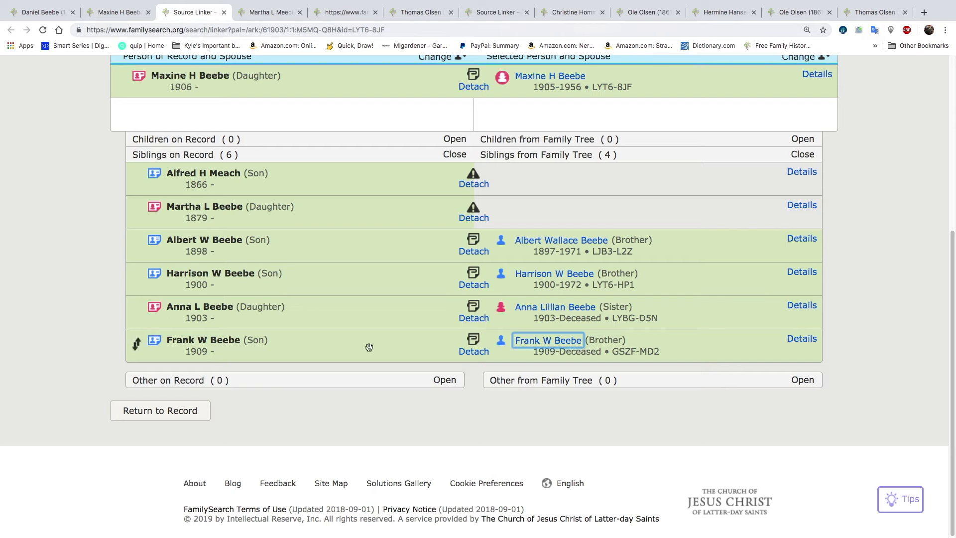
# Review the family members of the mother born in 1879 and check the attached 1928 Kings, New York marriage record
pyautogui.click(267, 13)
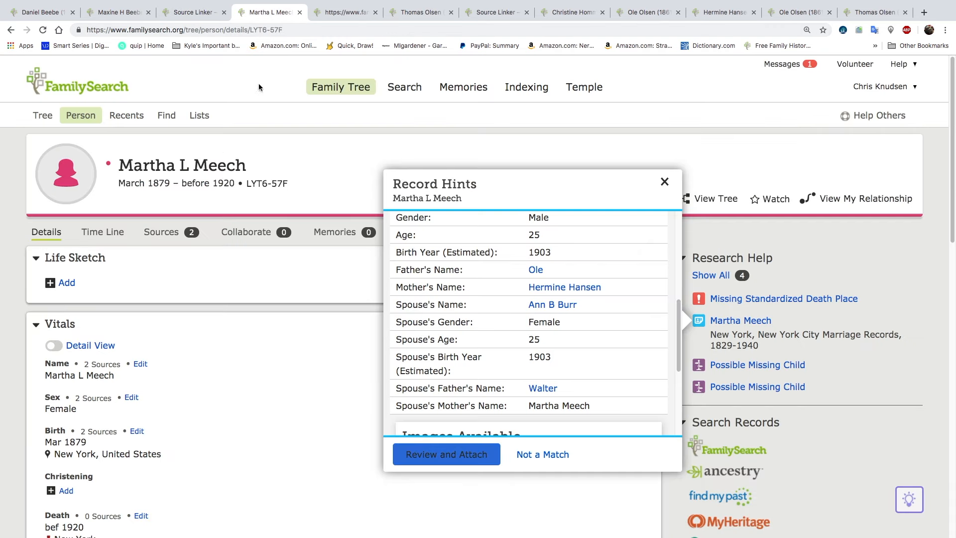
pyautogui.scroll(-10, 184, 372)
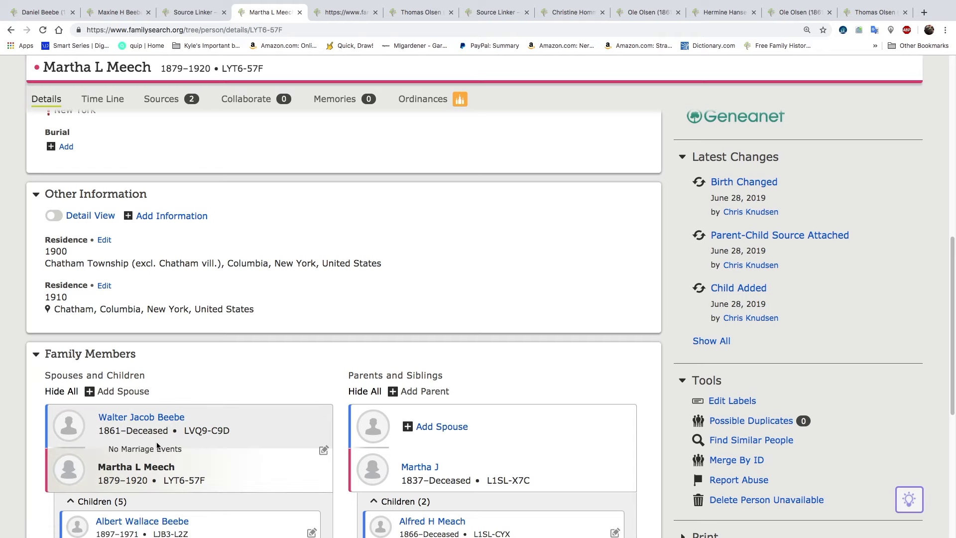
pyautogui.scroll(-1, 156, 436)
pyautogui.scroll(-3, 155, 435)
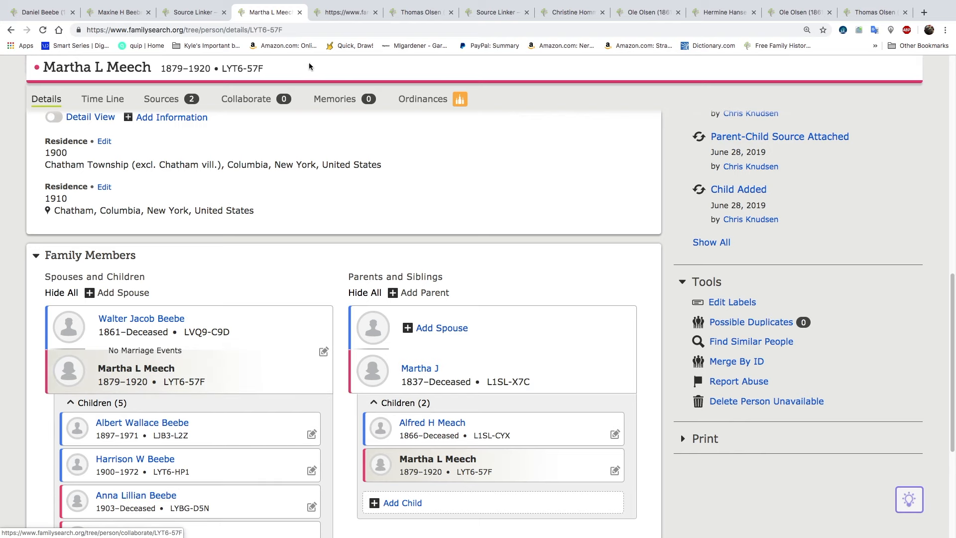
pyautogui.click(345, 12)
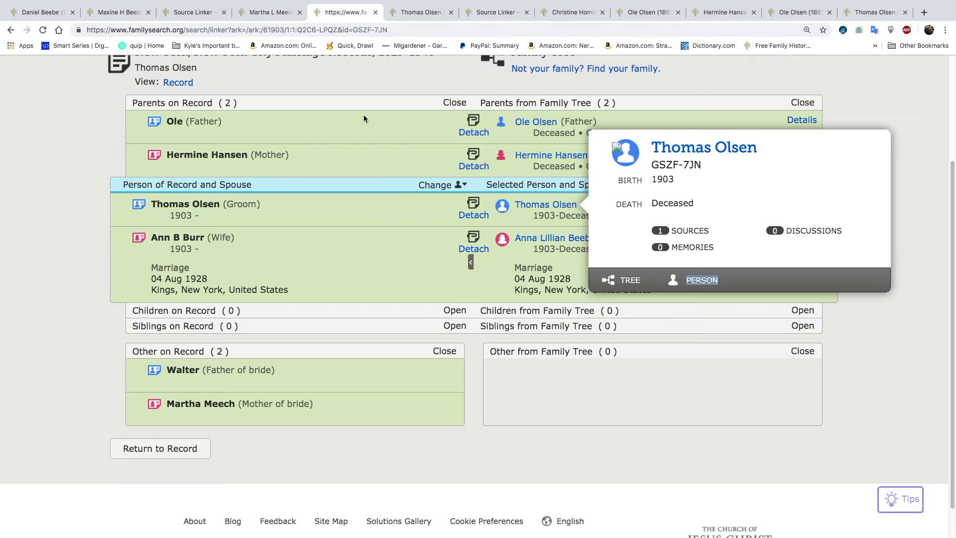
pyautogui.click(282, 14)
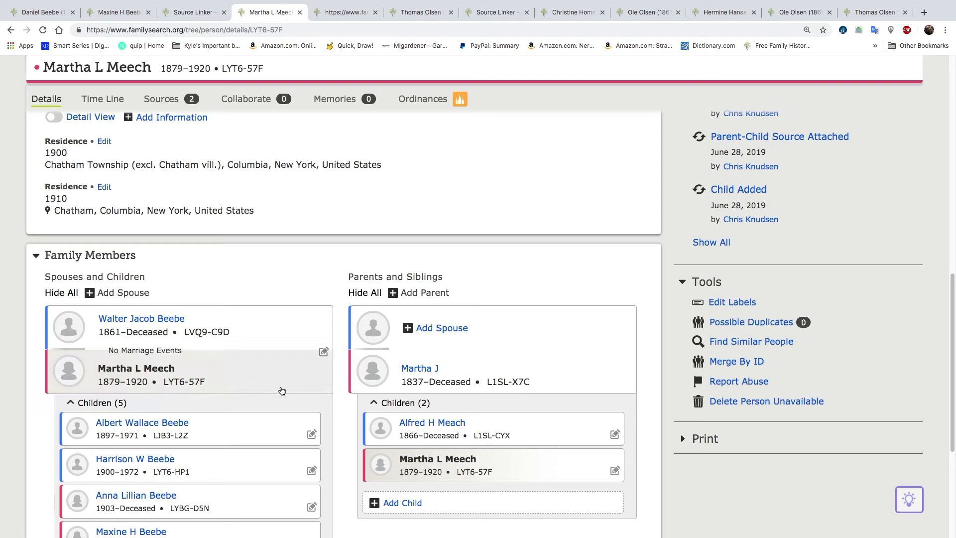